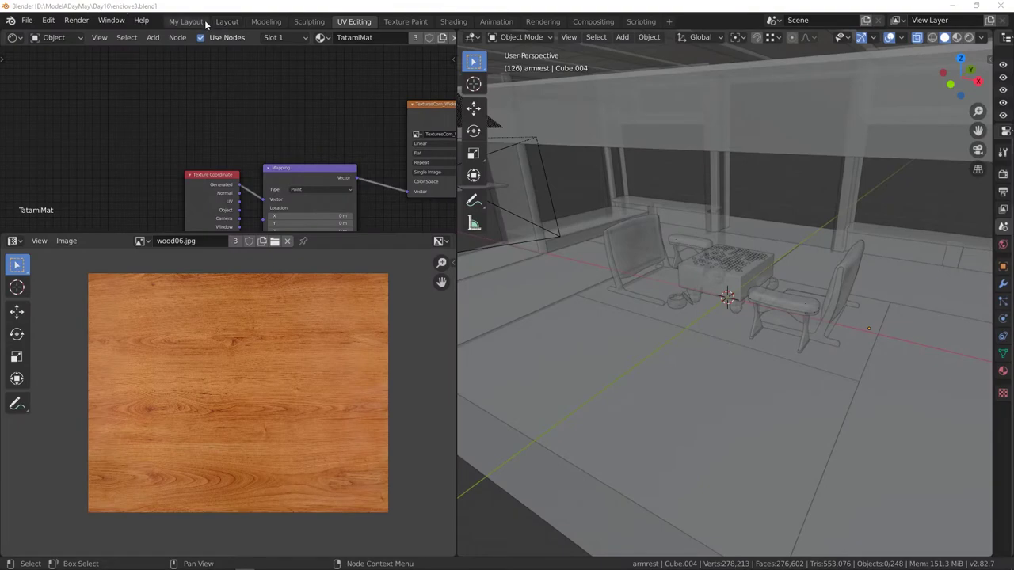
- Switch to the My Layout workspace, frame the room in the camera view and display it with rendered shading
{"action": "left_click", "coordinate": [198, 23]}
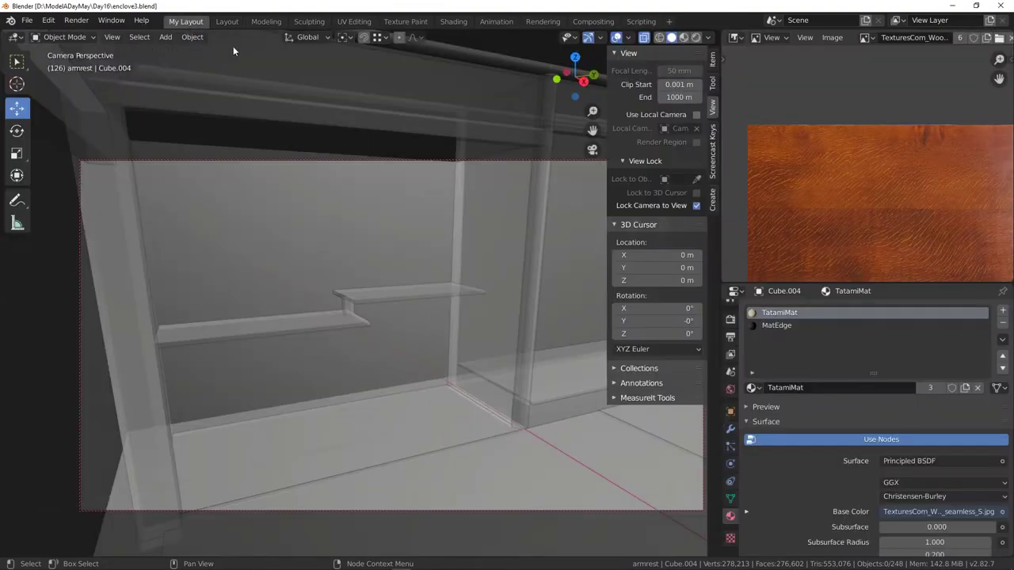
{"action": "middle_click_drag", "start_coordinate": [412, 237], "coordinate": [364, 325]}
{"action": "scroll", "coordinate": [498, 267], "scroll_direction": "down", "scroll_amount": 2}
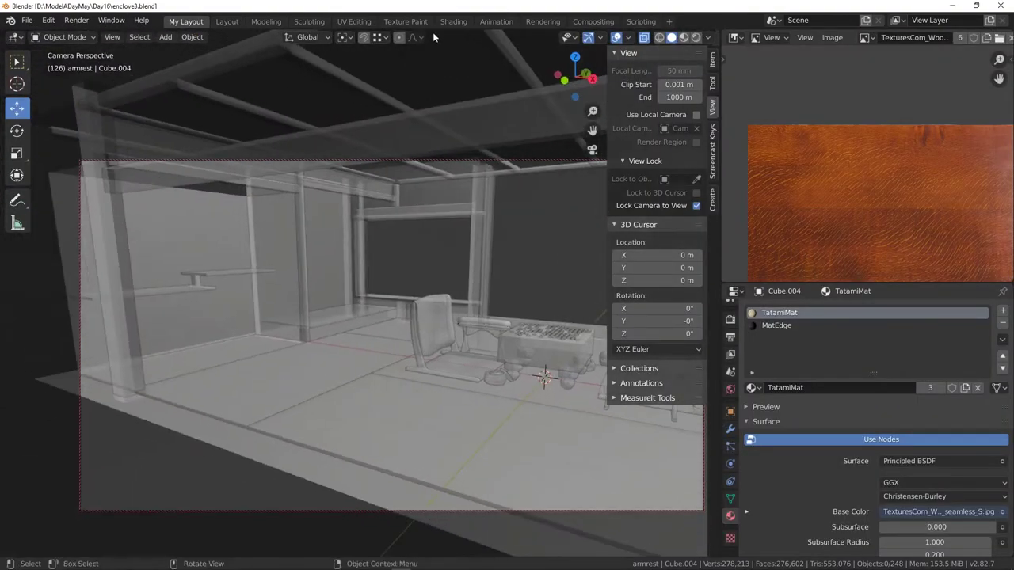
{"action": "left_click", "coordinate": [696, 37]}
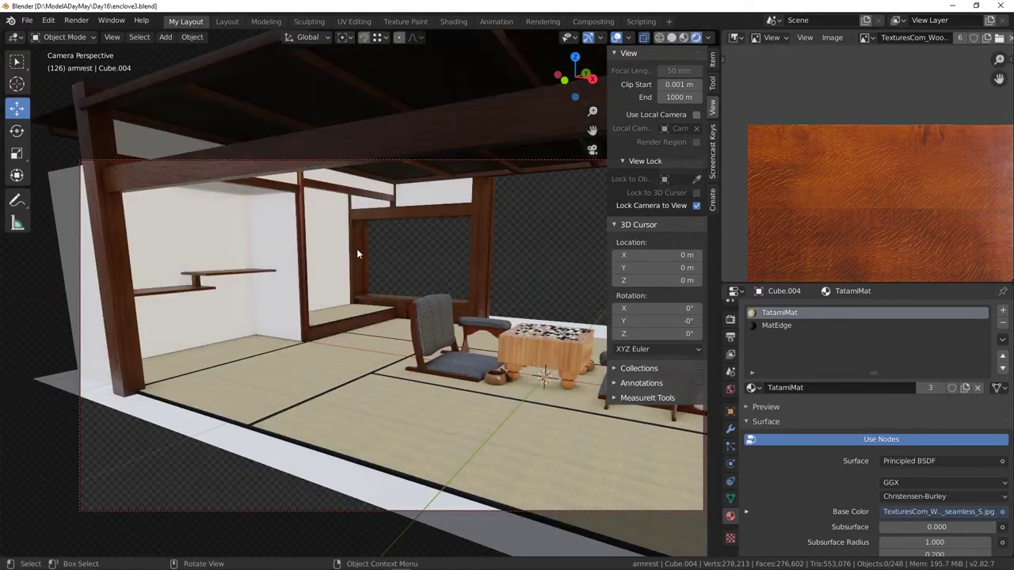
- Examine the rendered tatami room from outside and inside, selecting the long front ceiling beam
{"action": "middle_click_drag", "start_coordinate": [357, 253], "coordinate": [323, 269]}
{"action": "scroll", "coordinate": [397, 282], "scroll_direction": "down", "scroll_amount": 3}
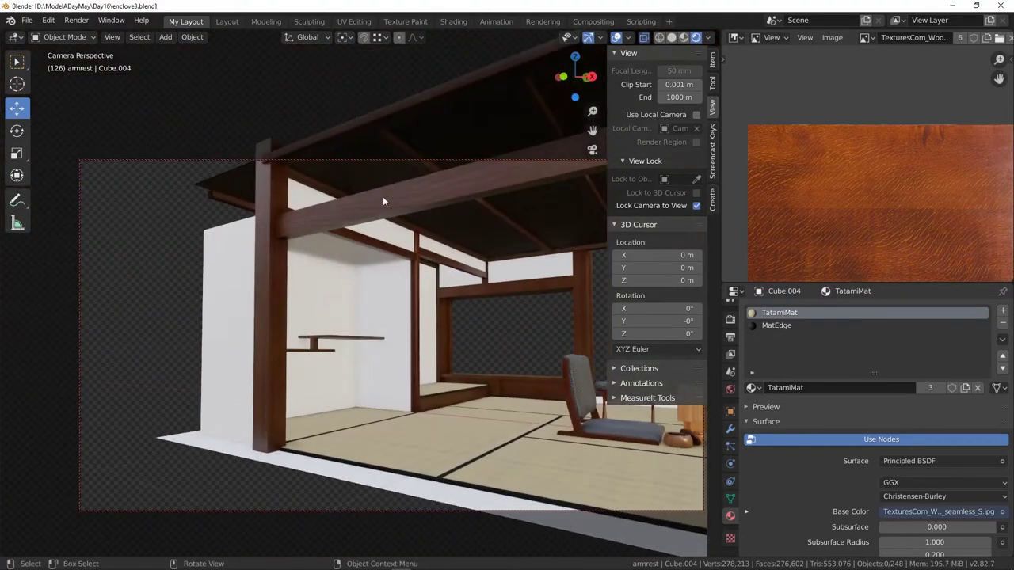
{"action": "middle_click_drag", "start_coordinate": [313, 223], "coordinate": [427, 204]}
{"action": "left_click", "coordinate": [428, 209]}
{"action": "middle_click_drag", "start_coordinate": [541, 239], "coordinate": [403, 247]}
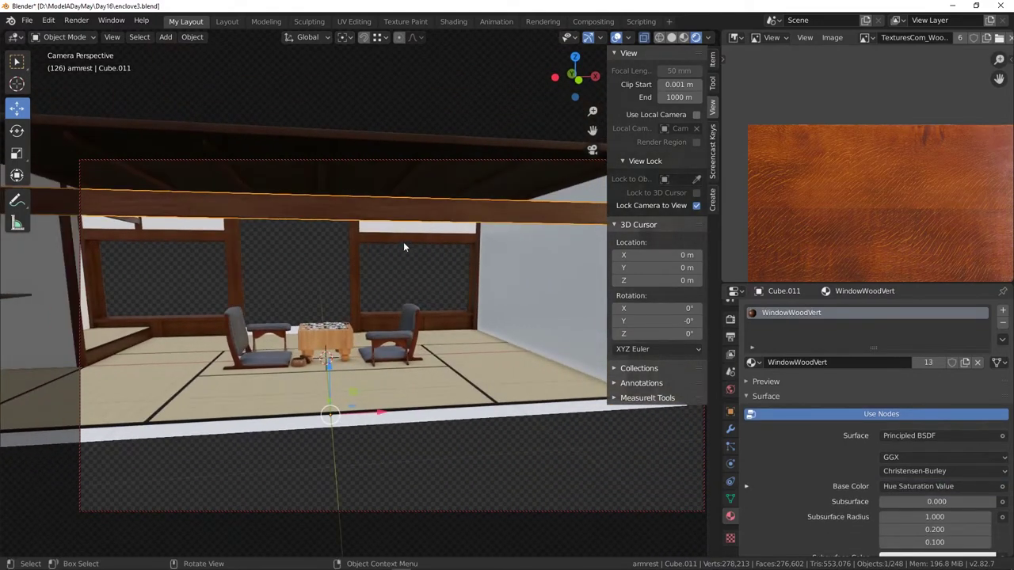
{"action": "scroll", "coordinate": [420, 285], "scroll_direction": "up", "scroll_amount": 10}
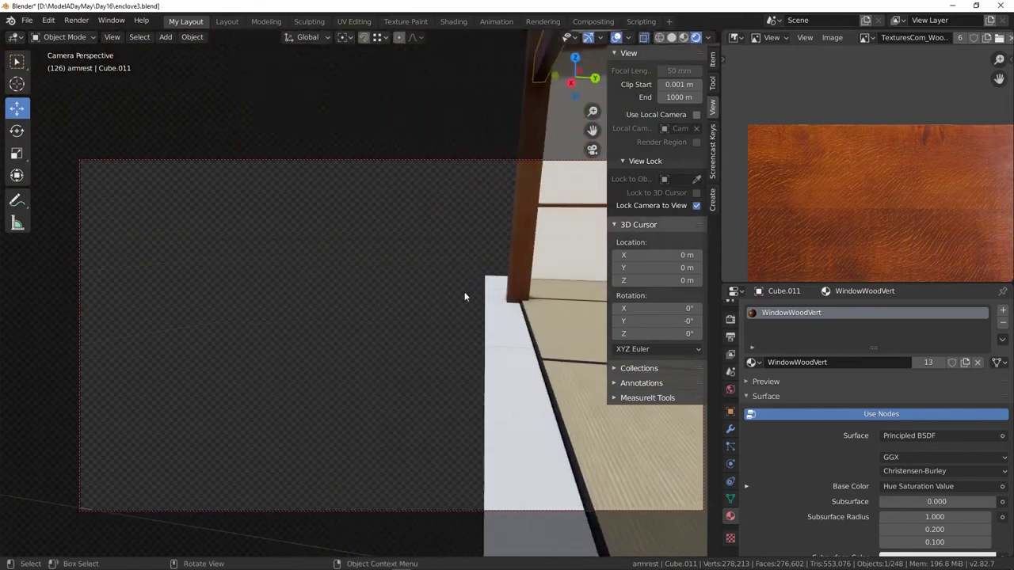
{"action": "middle_click_drag", "start_coordinate": [546, 255], "coordinate": [568, 258], "text": "shift"}
{"action": "middle_click_drag", "start_coordinate": [480, 239], "coordinate": [554, 244]}
{"action": "middle_click_drag", "start_coordinate": [554, 244], "coordinate": [434, 293], "text": "shift"}
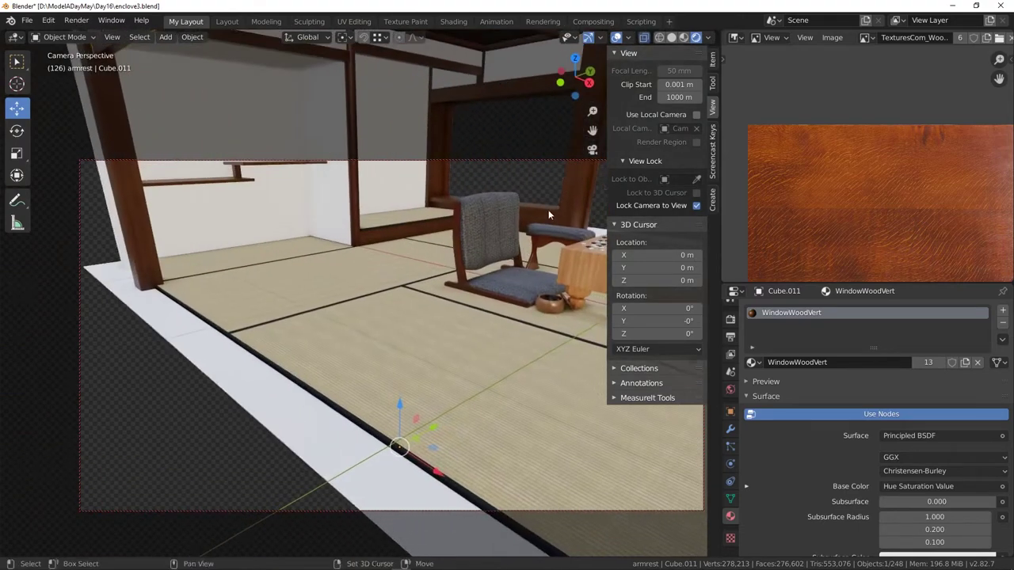
{"action": "scroll", "coordinate": [434, 293], "scroll_direction": "up", "scroll_amount": 1}
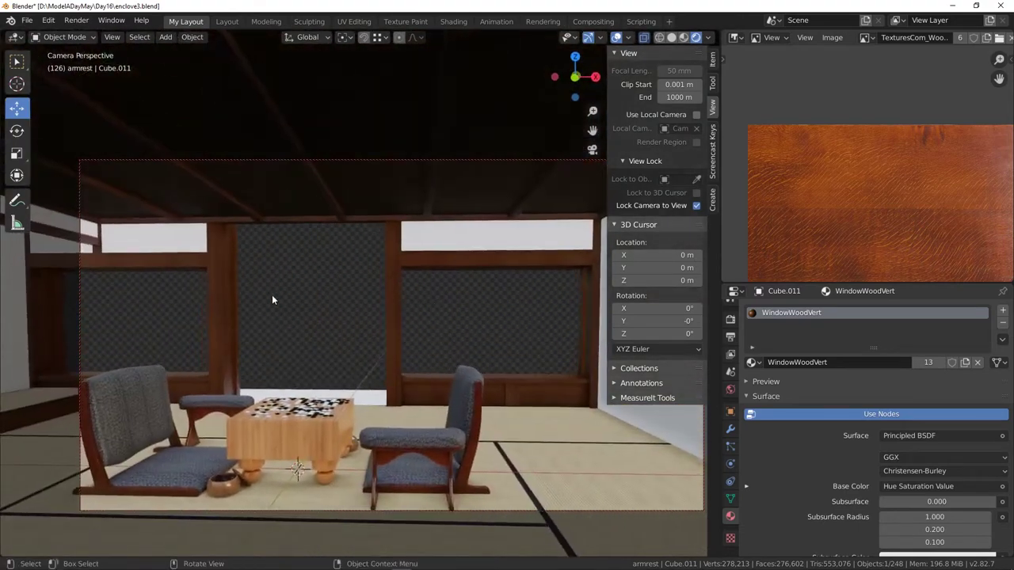
{"action": "scroll", "coordinate": [272, 295], "scroll_direction": "up", "scroll_amount": 2}
- Isolate the front beam to inspect its wood grain up close, and return to the full scene
{"action": "key", "text": "KP_Divide"}
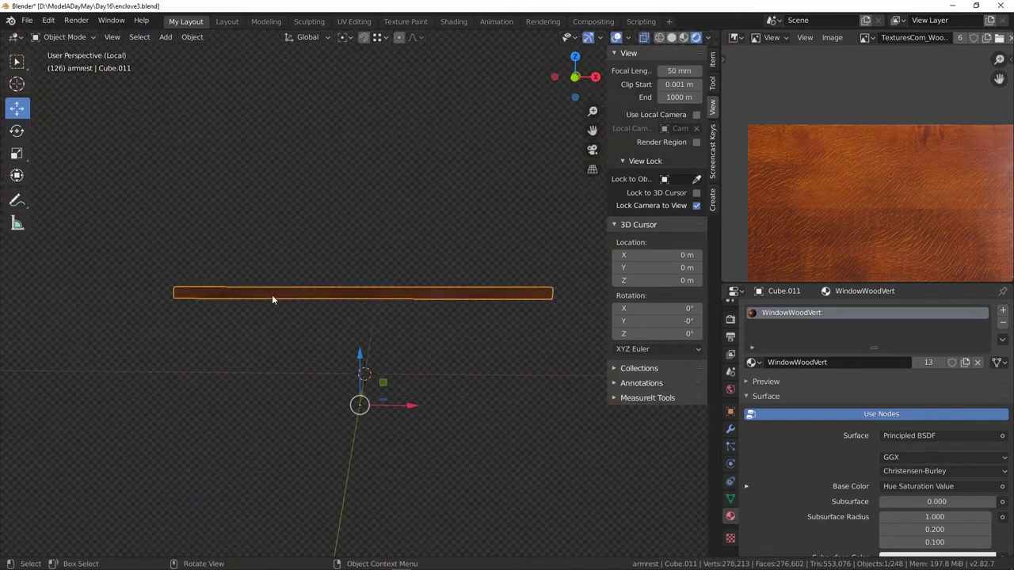
{"action": "scroll", "coordinate": [316, 275], "scroll_direction": "up", "scroll_amount": 4}
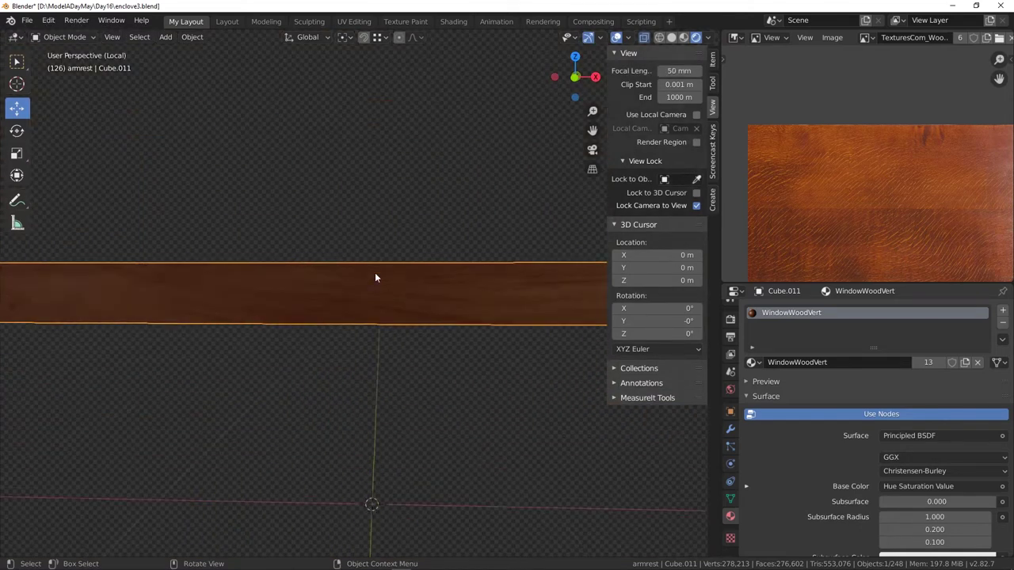
{"action": "middle_click_drag", "start_coordinate": [375, 272], "coordinate": [399, 290]}
{"action": "key", "text": "KP_Divide"}
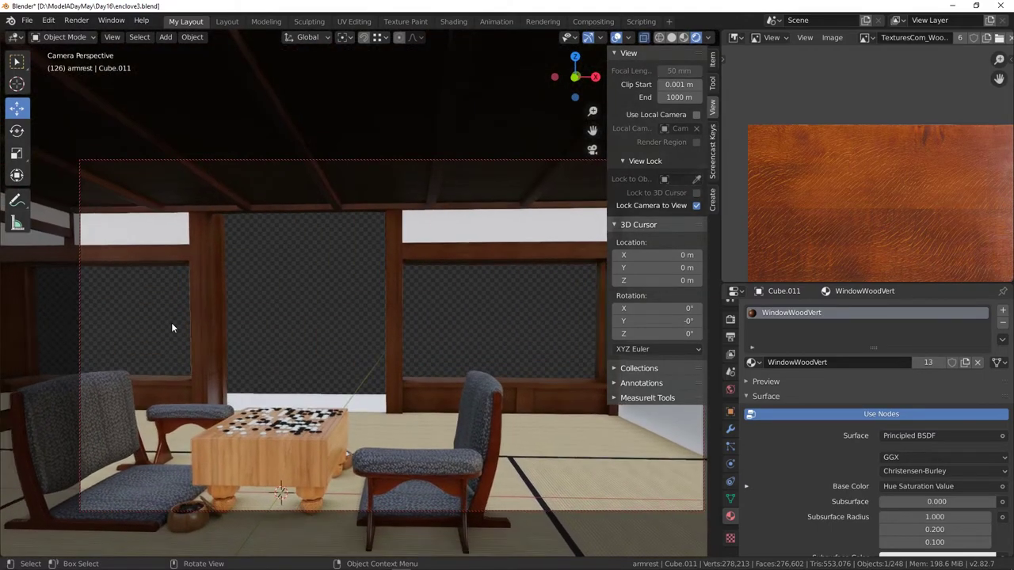
- Examine the back windows and alcove around the go board, selecting the upper rail of the window beside the alcove
{"action": "middle_click_drag", "start_coordinate": [171, 327], "coordinate": [386, 314]}
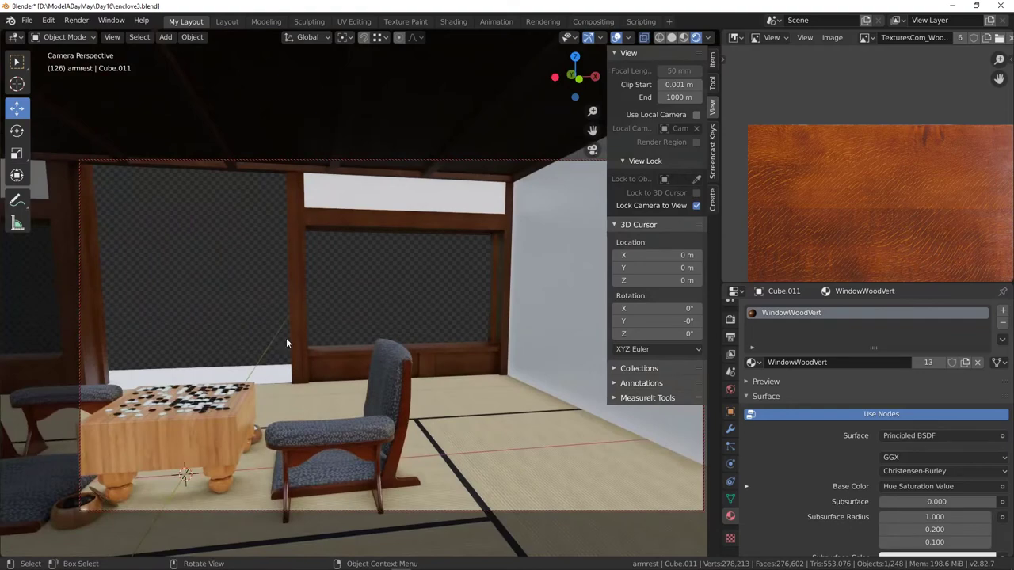
{"action": "middle_click_drag", "start_coordinate": [329, 250], "coordinate": [447, 427]}
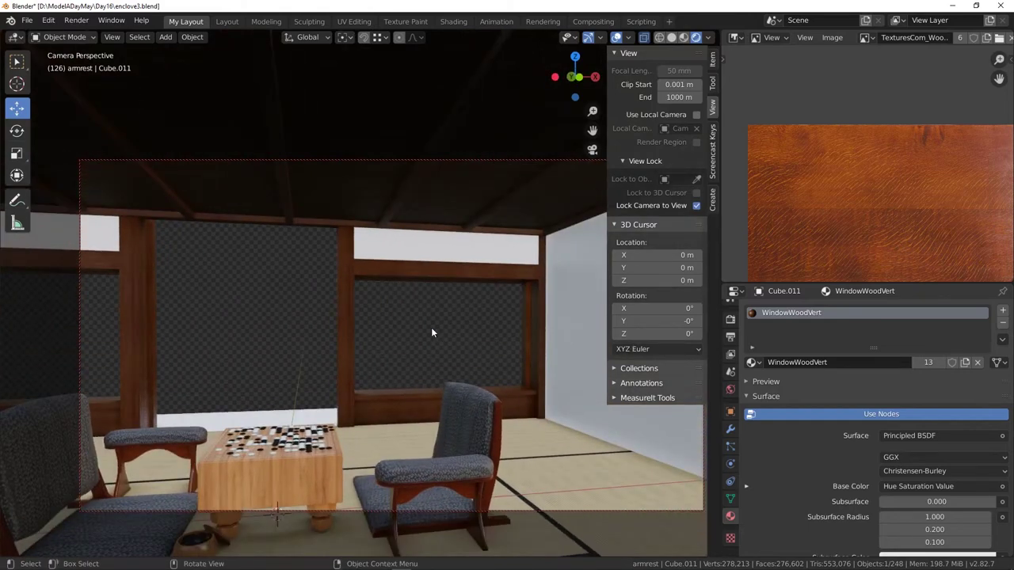
{"action": "middle_click_drag", "start_coordinate": [309, 342], "coordinate": [398, 340]}
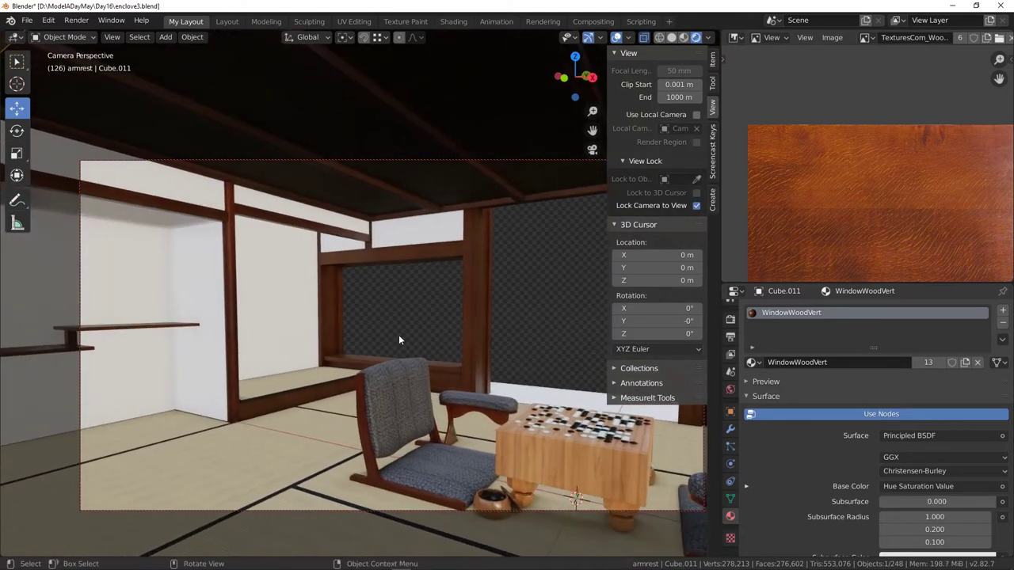
{"action": "scroll", "coordinate": [398, 340], "scroll_direction": "down", "scroll_amount": 1}
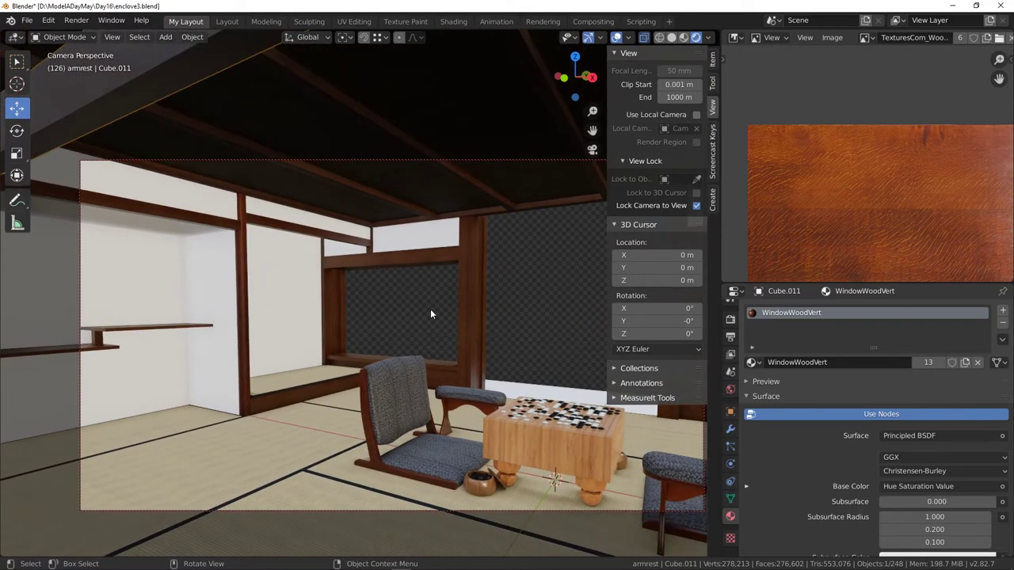
{"action": "scroll", "coordinate": [432, 314], "scroll_direction": "down", "scroll_amount": 3}
{"action": "scroll", "coordinate": [484, 308], "scroll_direction": "up", "scroll_amount": 6}
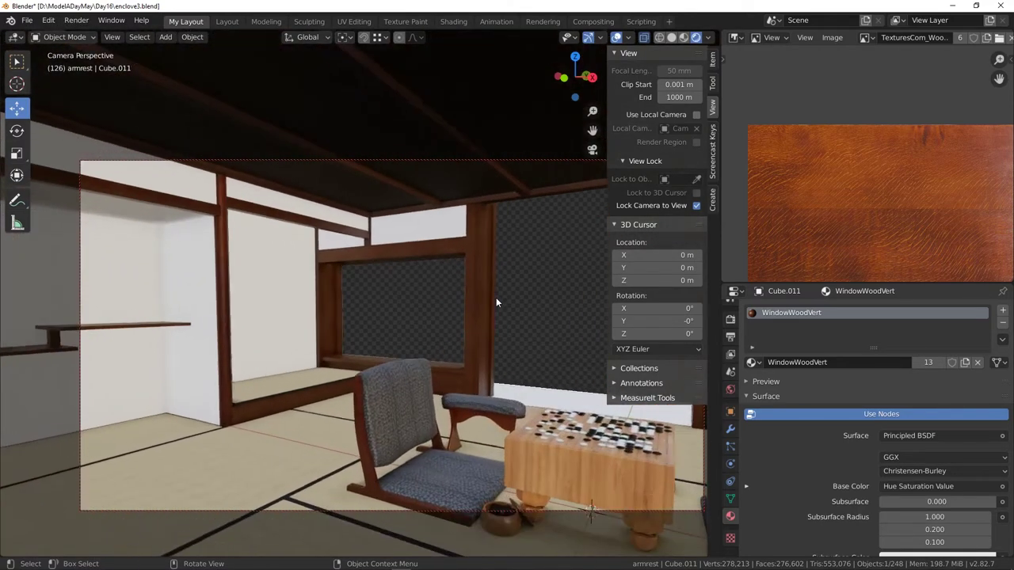
{"action": "left_click", "coordinate": [422, 254]}
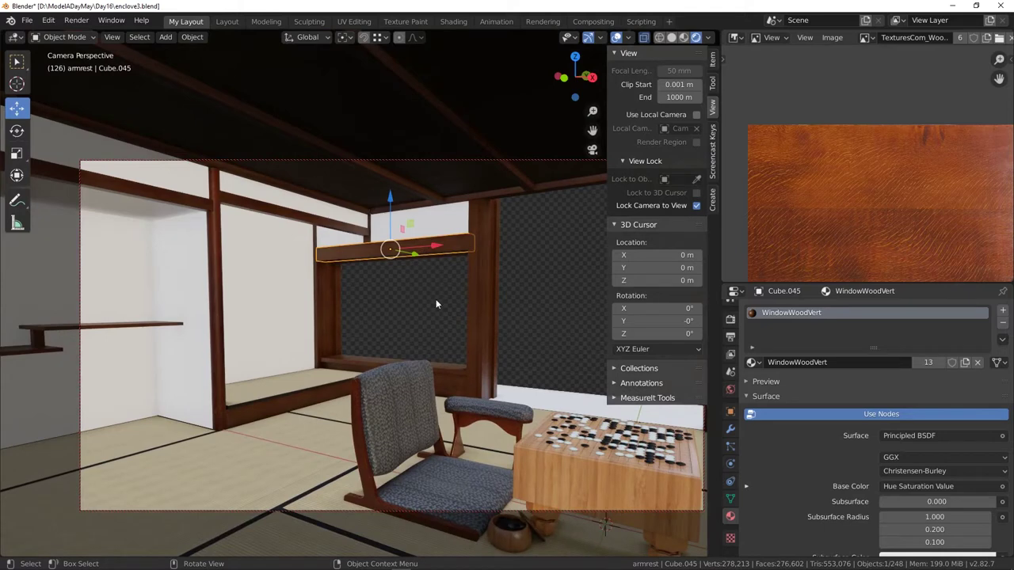
{"action": "key", "text": "h"}
- Load the Takagike_Kashihar… reference photo into the image editor and bring its latticed window into view
{"action": "left_click", "coordinate": [735, 41]}
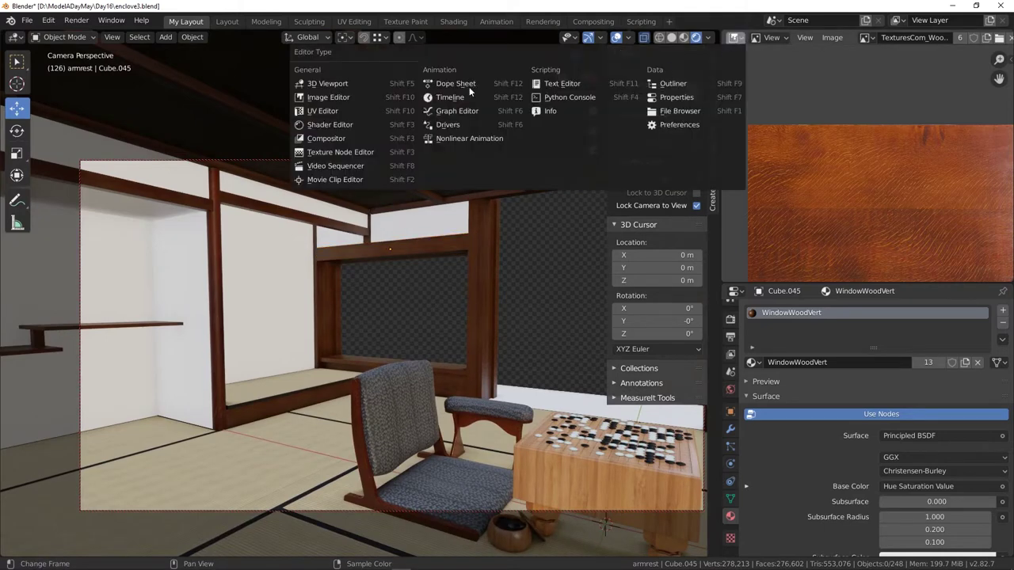
{"action": "left_click", "coordinate": [352, 97]}
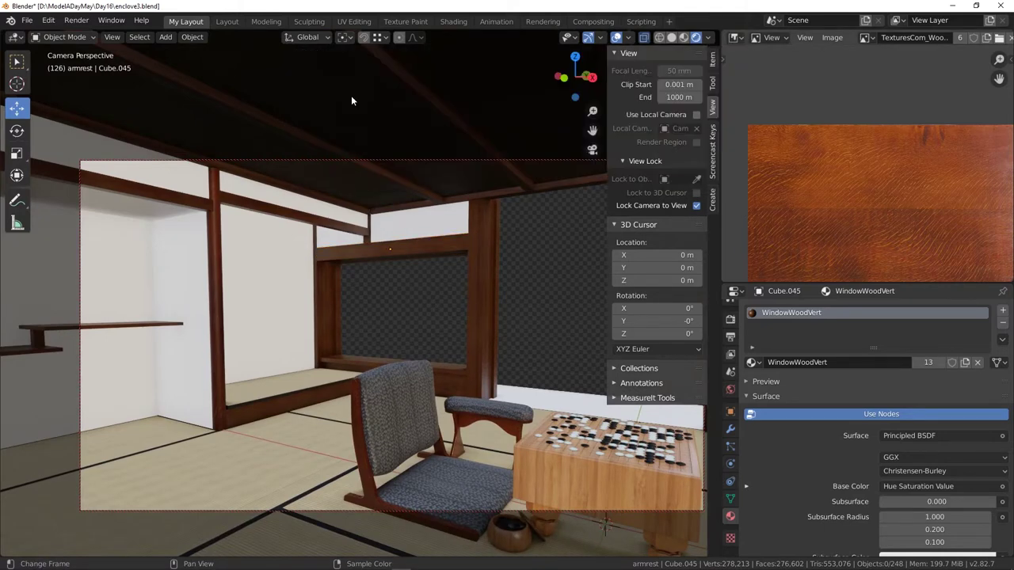
{"action": "left_click", "coordinate": [866, 41]}
{"action": "left_click", "coordinate": [847, 189]}
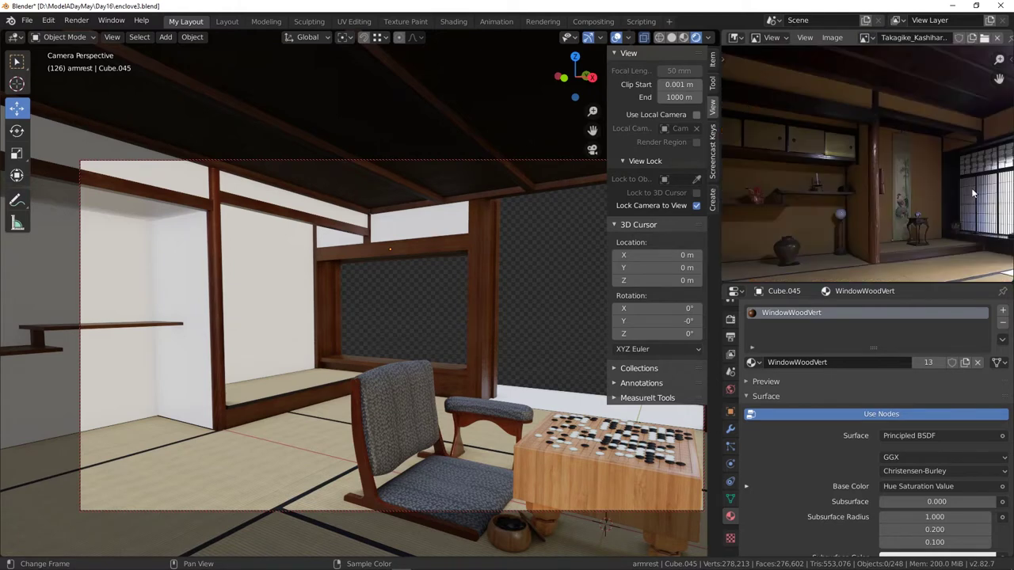
{"action": "middle_click_drag", "start_coordinate": [973, 194], "coordinate": [840, 193]}
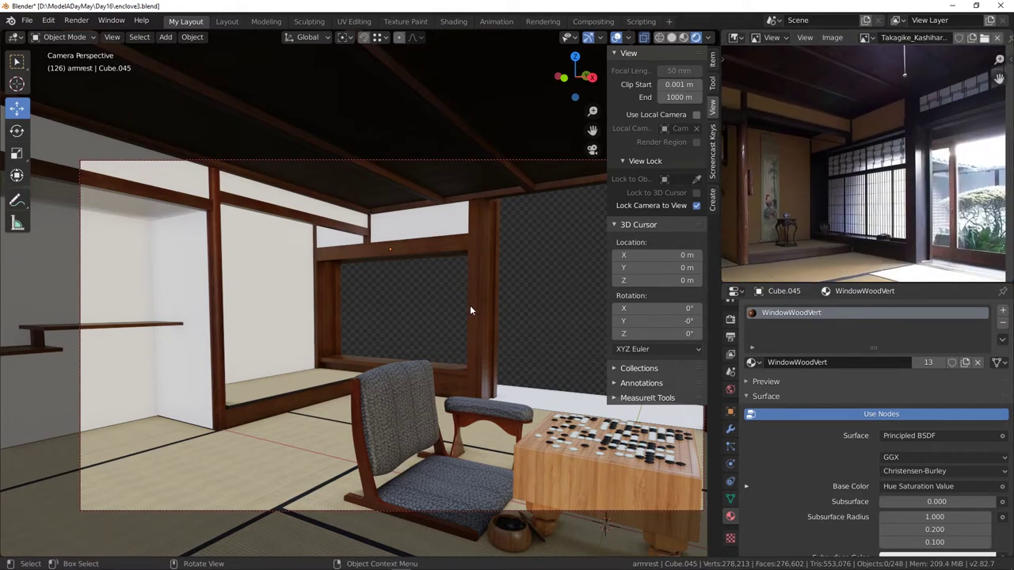
- Turn off Lock Camera to View and leave the camera view for a free perspective of the window wall
{"action": "middle_click_drag", "start_coordinate": [469, 311], "coordinate": [519, 275]}
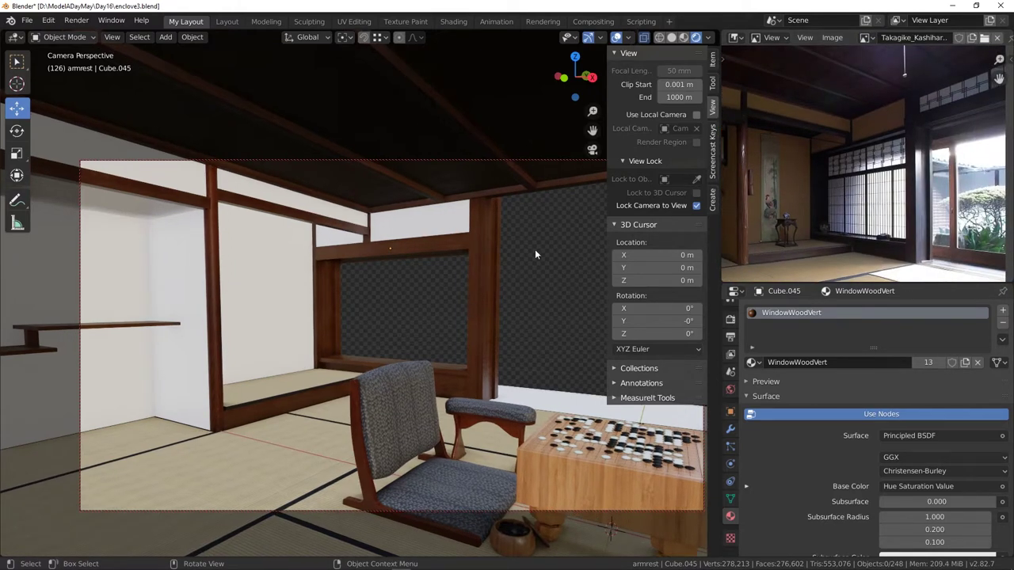
{"action": "left_click", "coordinate": [696, 205]}
{"action": "left_click", "coordinate": [469, 280]}
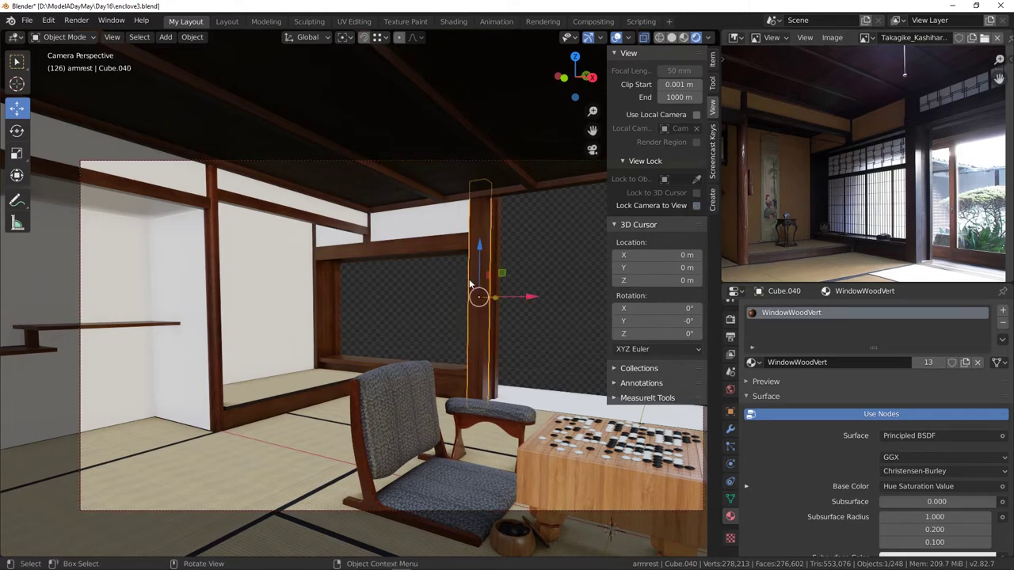
{"action": "left_click", "coordinate": [547, 291]}
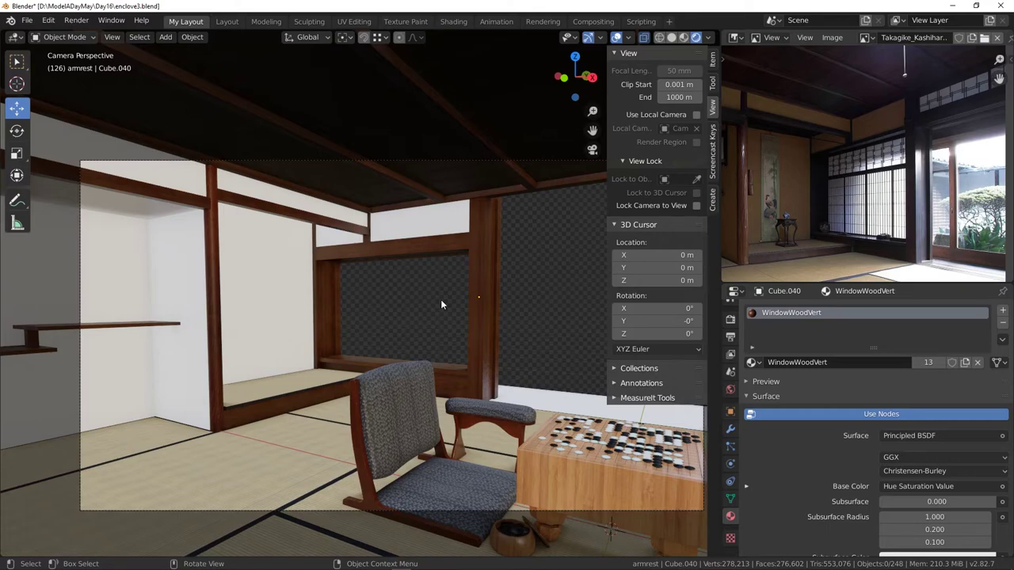
{"action": "key", "text": "KP_0"}
{"action": "middle_click_drag", "start_coordinate": [469, 333], "coordinate": [318, 277], "text": "shift"}
- Select the wooden sill of the window beside the alcove and examine it and the surrounding frame up close
{"action": "left_click", "coordinate": [385, 382]}
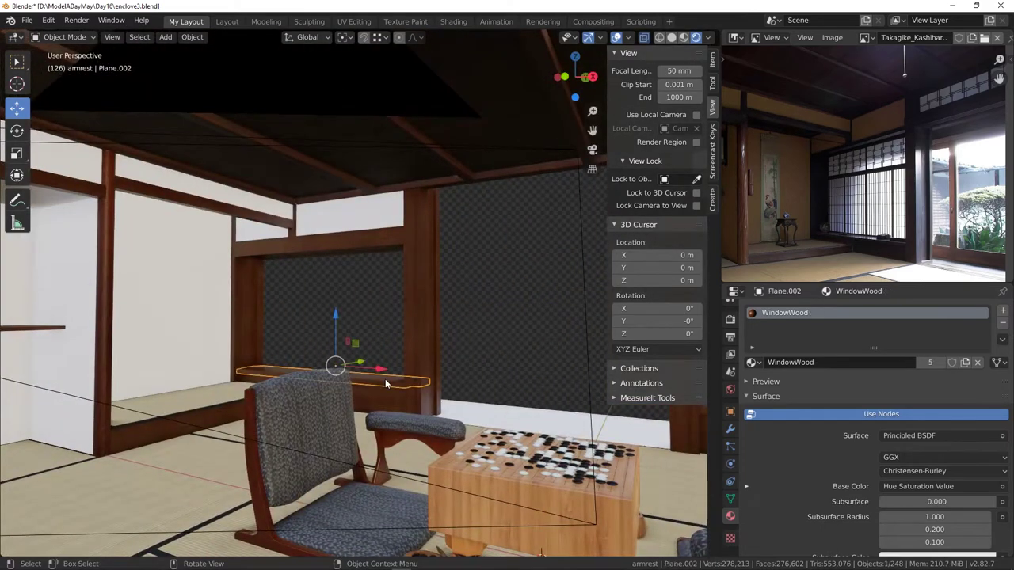
{"action": "key", "text": "KP_Divide"}
{"action": "key", "text": "KP_Divide"}
{"action": "key", "text": "KP_Decimal"}
{"action": "middle_click_drag", "start_coordinate": [412, 268], "coordinate": [362, 320]}
{"action": "scroll", "coordinate": [413, 255], "scroll_direction": "up", "scroll_amount": 1}
{"action": "scroll", "coordinate": [414, 258], "scroll_direction": "up", "scroll_amount": 4}
{"action": "scroll", "coordinate": [314, 339], "scroll_direction": "down", "scroll_amount": 2}
{"action": "scroll", "coordinate": [356, 301], "scroll_direction": "down", "scroll_amount": 3}
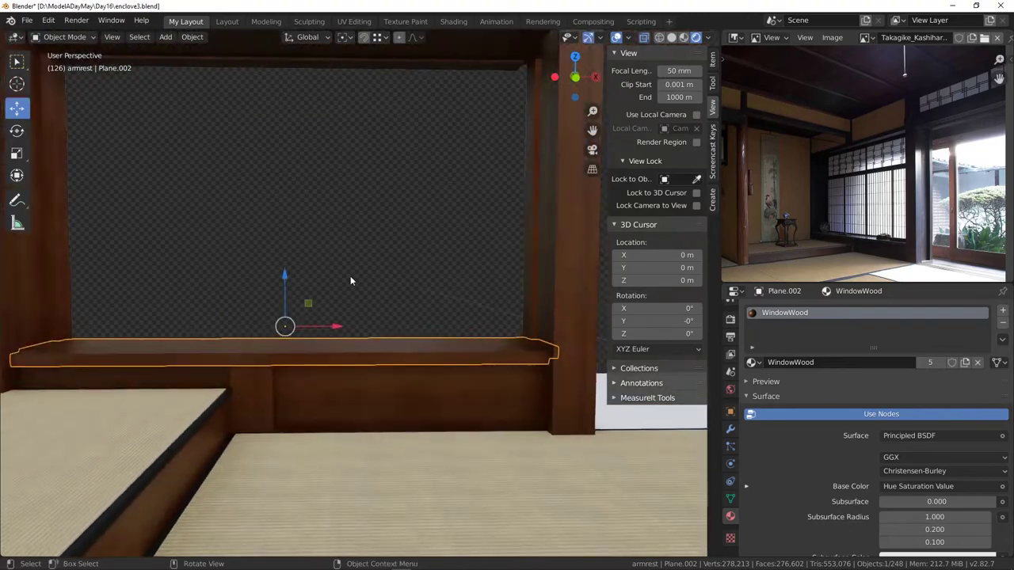
- In Edit Mode, move the end face of the window's outer upper rail 0.0309 m along X into the post, and return to Object Mode
{"action": "middle_click_drag", "start_coordinate": [350, 275], "coordinate": [321, 245]}
{"action": "left_click", "coordinate": [287, 197]}
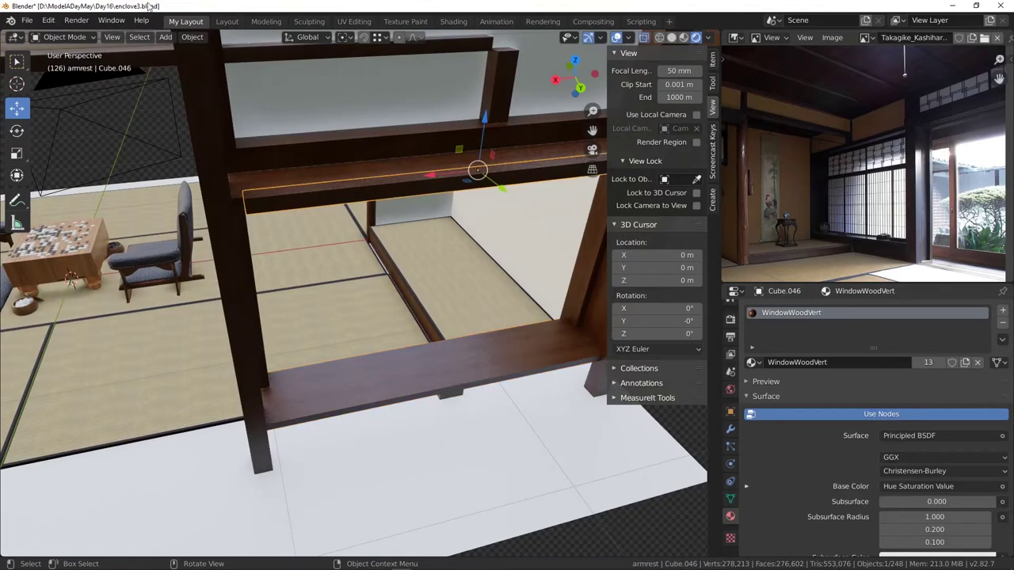
{"action": "left_click", "coordinate": [70, 37]}
{"action": "left_click", "coordinate": [63, 64]}
{"action": "middle_click_drag", "start_coordinate": [198, 150], "coordinate": [243, 143]}
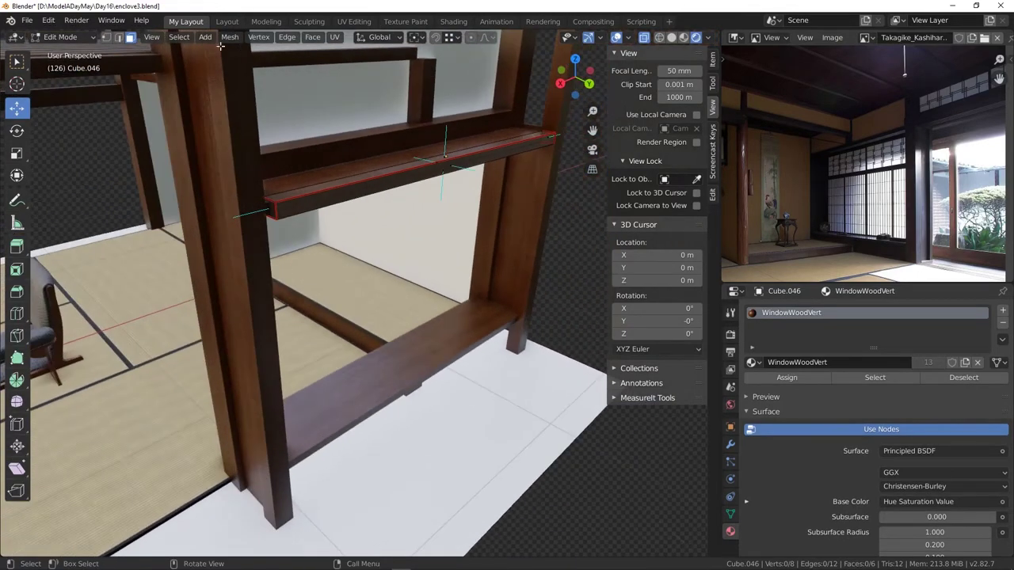
{"action": "left_click", "coordinate": [264, 209]}
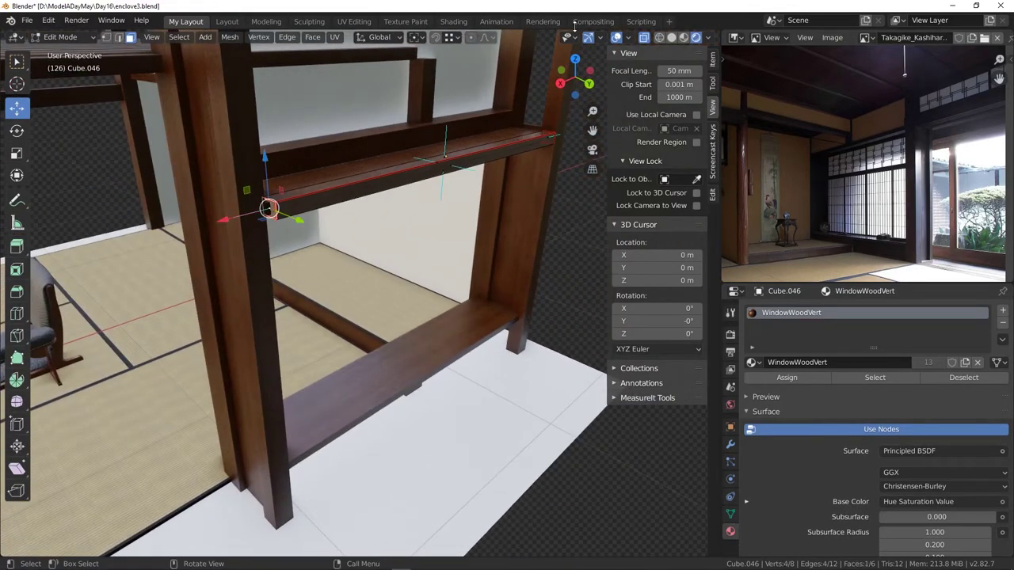
{"action": "left_click", "coordinate": [659, 37]}
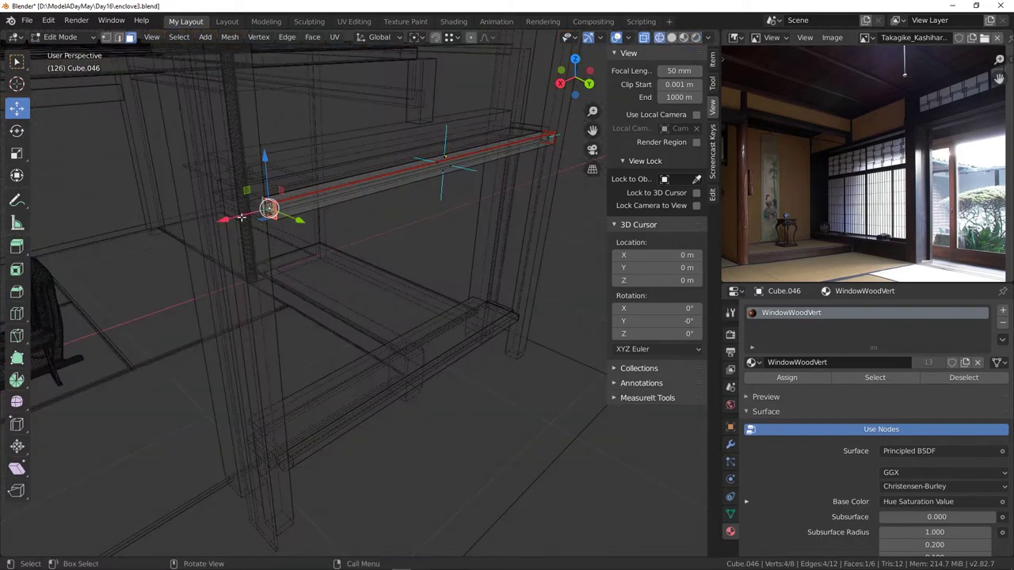
{"action": "key", "text": "g"}
{"action": "left_click", "coordinate": [293, 527]}
{"action": "middle_click_drag", "start_coordinate": [293, 528], "coordinate": [401, 299]}
{"action": "left_click", "coordinate": [70, 38]}
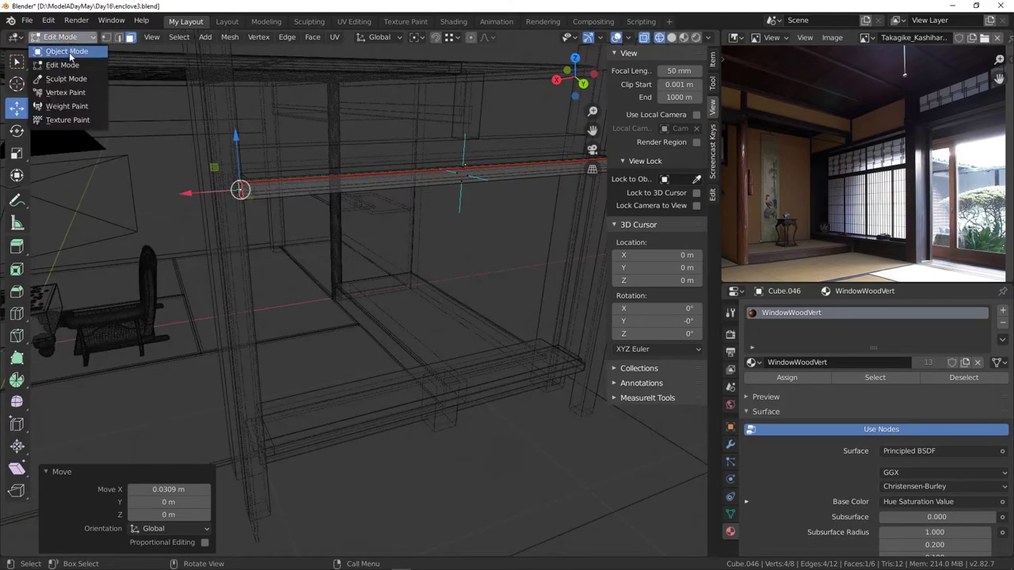
{"action": "left_click", "coordinate": [69, 52]}
- Display the window frame in solid shading with X-ray turned off
{"action": "middle_click_drag", "start_coordinate": [330, 237], "coordinate": [380, 198]}
{"action": "left_click", "coordinate": [672, 37]}
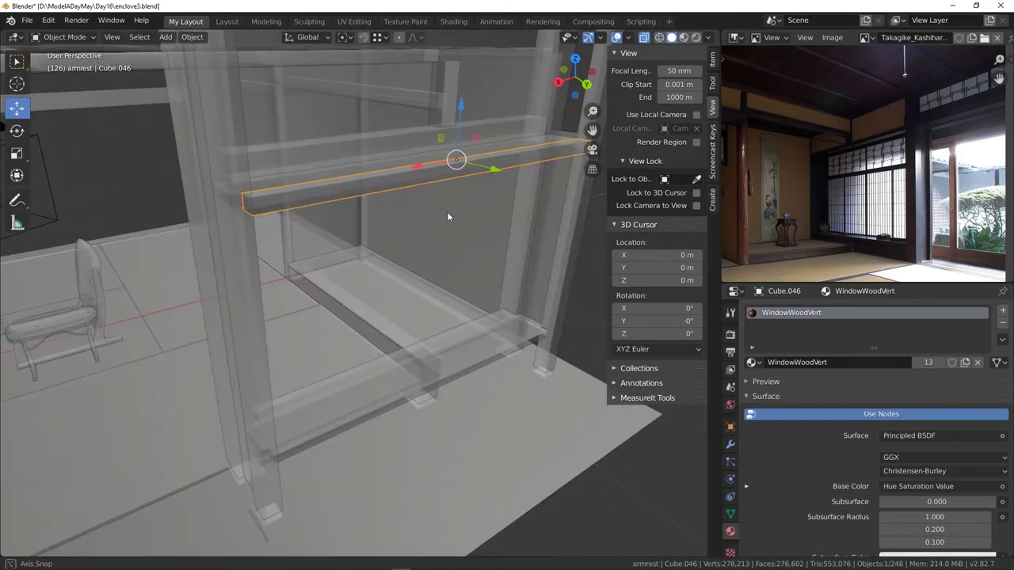
{"action": "middle_click_drag", "start_coordinate": [447, 212], "coordinate": [460, 202]}
{"action": "left_click", "coordinate": [644, 37]}
{"action": "mouse_move", "coordinate": [420, 349]}
{"action": "middle_mouse_down"}
{"action": "mouse_move", "coordinate": [407, 335]}
{"action": "mouse_move", "coordinate": [389, 359]}
{"action": "mouse_move", "coordinate": [456, 360]}
{"action": "mouse_move", "coordinate": [399, 337]}
{"action": "mouse_move", "coordinate": [381, 401]}
{"action": "mouse_move", "coordinate": [396, 356]}
{"action": "mouse_move", "coordinate": [419, 348]}
{"action": "middle_mouse_up"}
- Isolate the window's two outer posts, outer upper rail and sill in Local View, with nothing left selected
{"action": "left_click", "coordinate": [498, 218]}
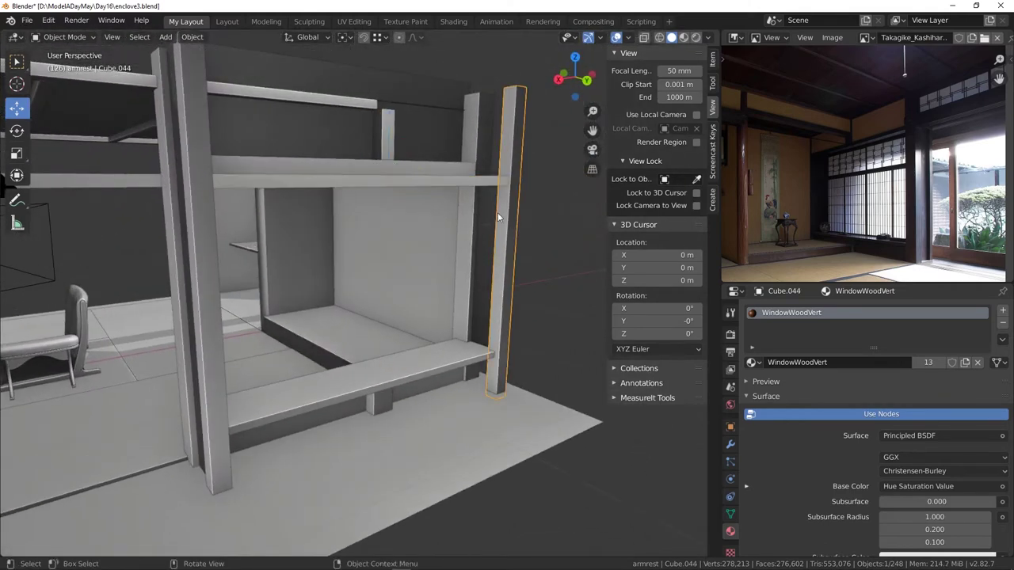
{"action": "left_click", "coordinate": [488, 180], "text": "shift"}
{"action": "left_click", "coordinate": [456, 354], "text": "shift"}
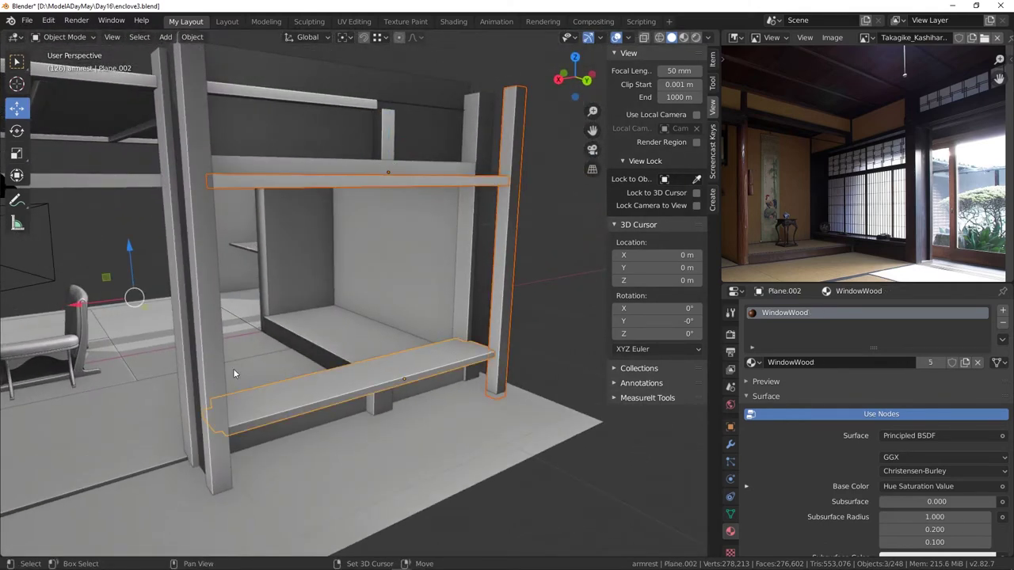
{"action": "left_click", "coordinate": [220, 343], "text": "shift"}
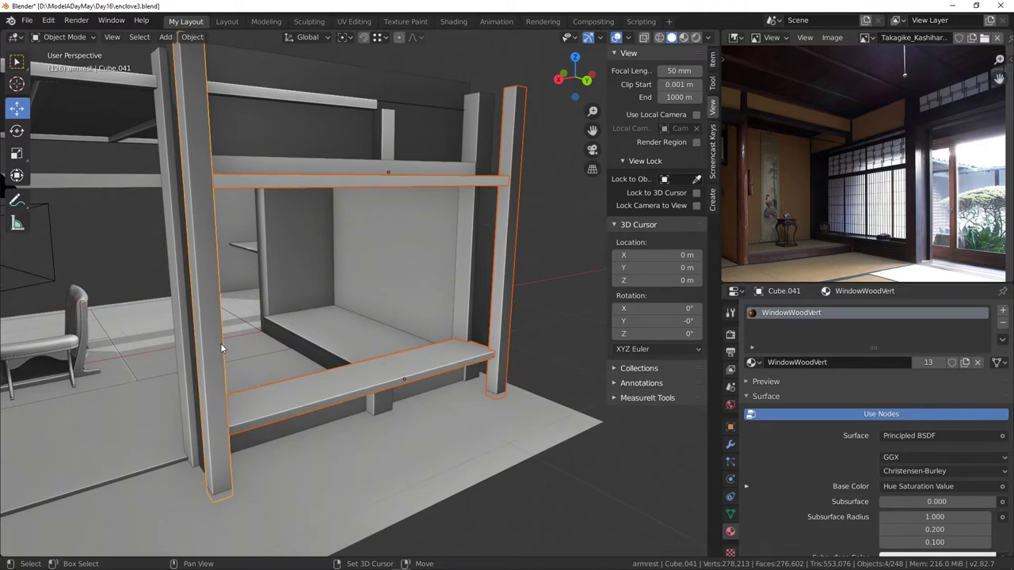
{"action": "key", "text": "KP_Divide"}
{"action": "middle_click_drag", "start_coordinate": [220, 343], "coordinate": [398, 479]}
{"action": "left_click", "coordinate": [551, 452]}
{"action": "middle_click_drag", "start_coordinate": [553, 452], "coordinate": [495, 448]}
{"action": "left_click", "coordinate": [495, 447]}
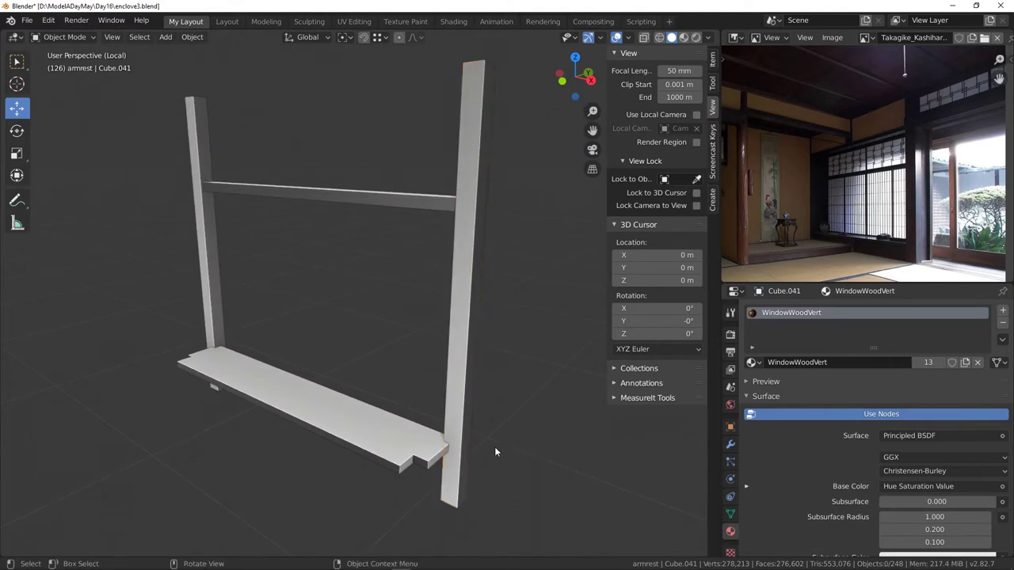
- Add a mesh plane and rotate it 90° about the global X axis
{"action": "key", "text": "shift+a"}
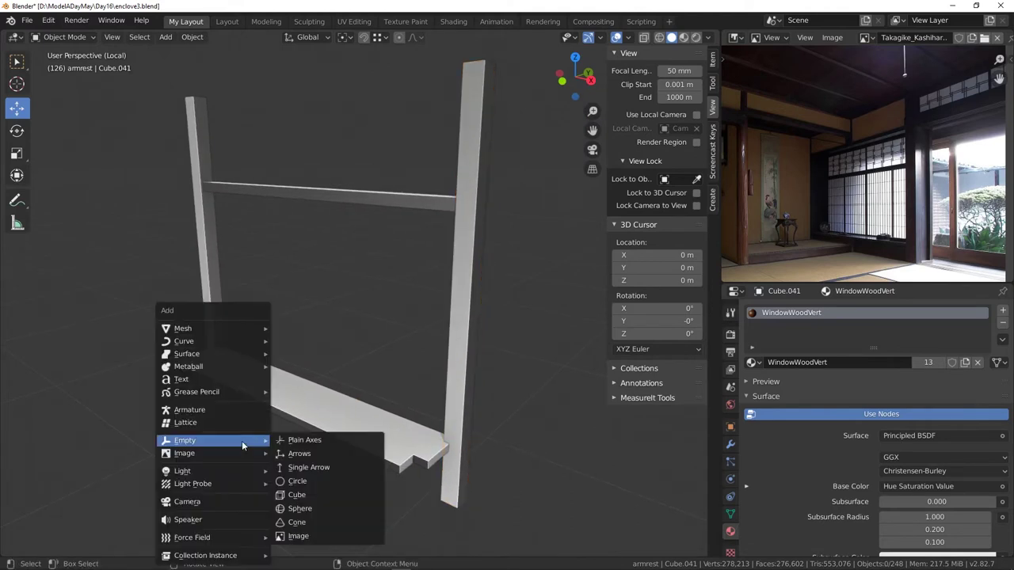
{"action": "mouse_move", "coordinate": [214, 329]}
{"action": "left_click", "coordinate": [316, 329]}
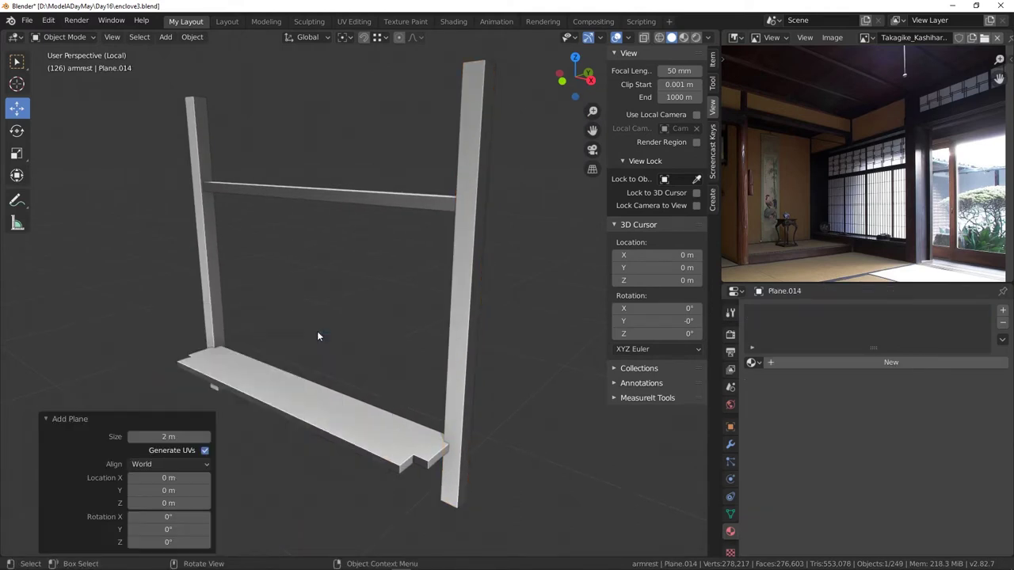
{"action": "scroll", "coordinate": [317, 331], "scroll_direction": "down", "scroll_amount": 5}
{"action": "middle_click_drag", "start_coordinate": [317, 331], "coordinate": [332, 330]}
{"action": "key", "text": "KP_7"}
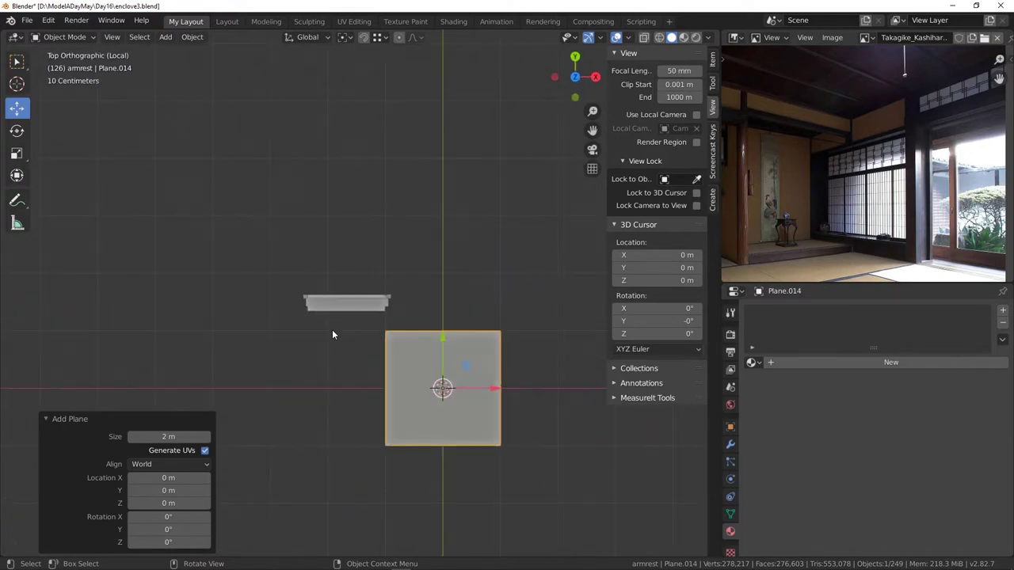
{"action": "type", "text": "rx90"}
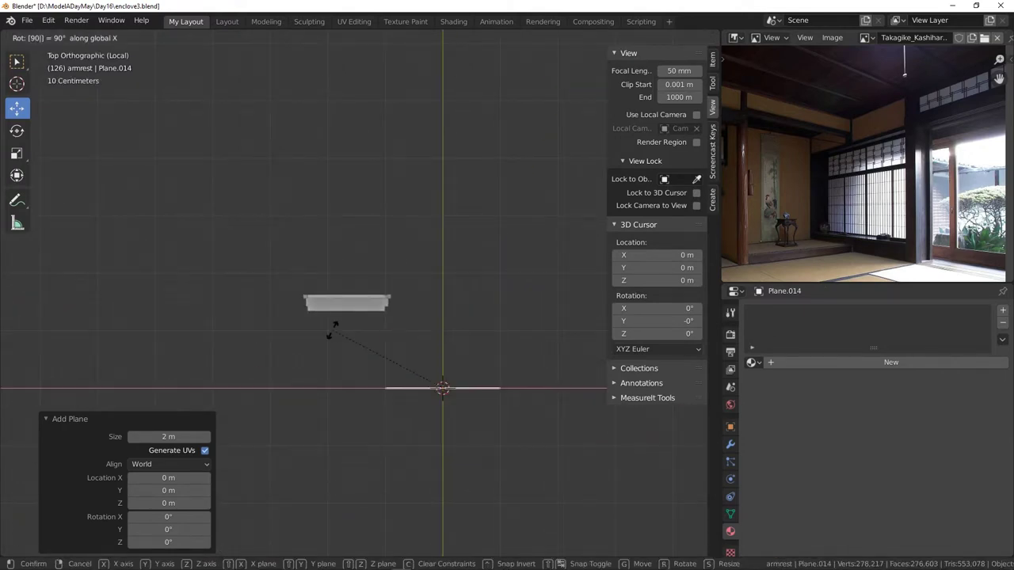
{"action": "key", "text": "Return"}
- From the top view, move the upright plane -1.63 m in X and 1.6 m in Y to line up with the window frame
{"action": "key", "text": "g"}
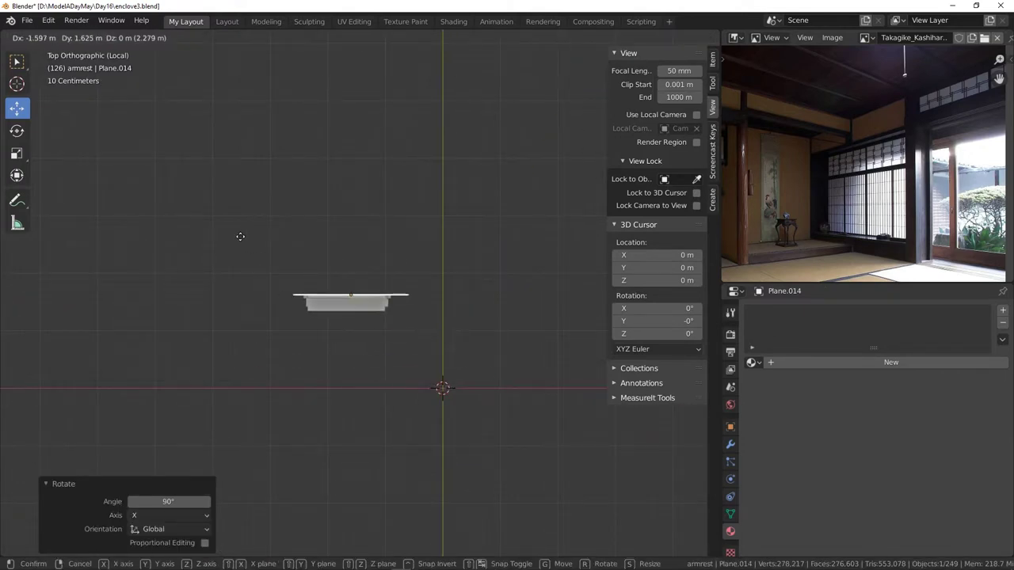
{"action": "left_click", "coordinate": [239, 243]}
{"action": "middle_click_drag", "start_coordinate": [337, 285], "coordinate": [249, 230]}
{"action": "scroll", "coordinate": [260, 245], "scroll_direction": "up", "scroll_amount": 7}
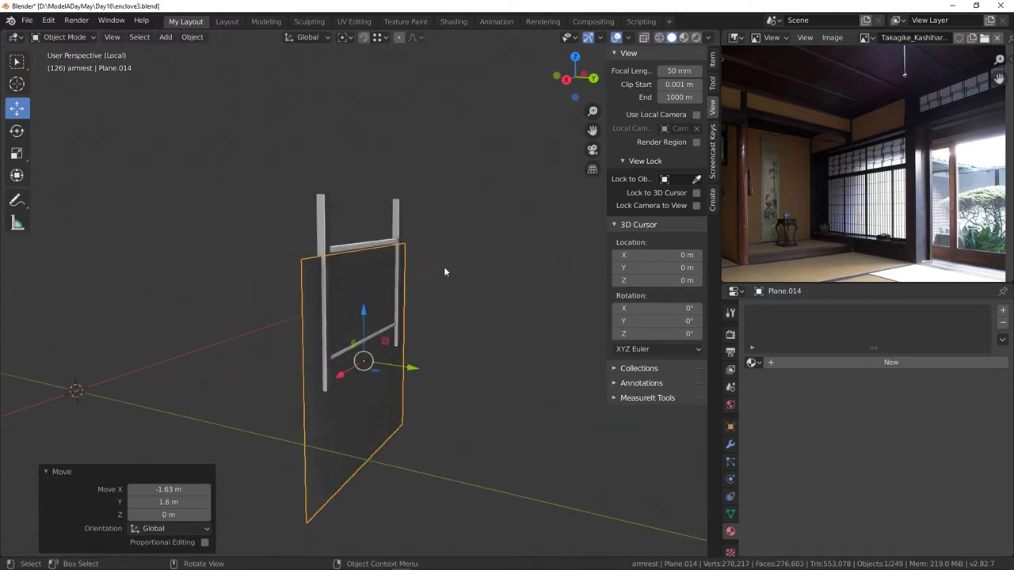
- In Edit Mode, fit the plane's top edge to the upper rail and move its bottom edge up 1.21 m along Z to the sill
{"action": "left_click", "coordinate": [72, 38]}
{"action": "left_click", "coordinate": [70, 65]}
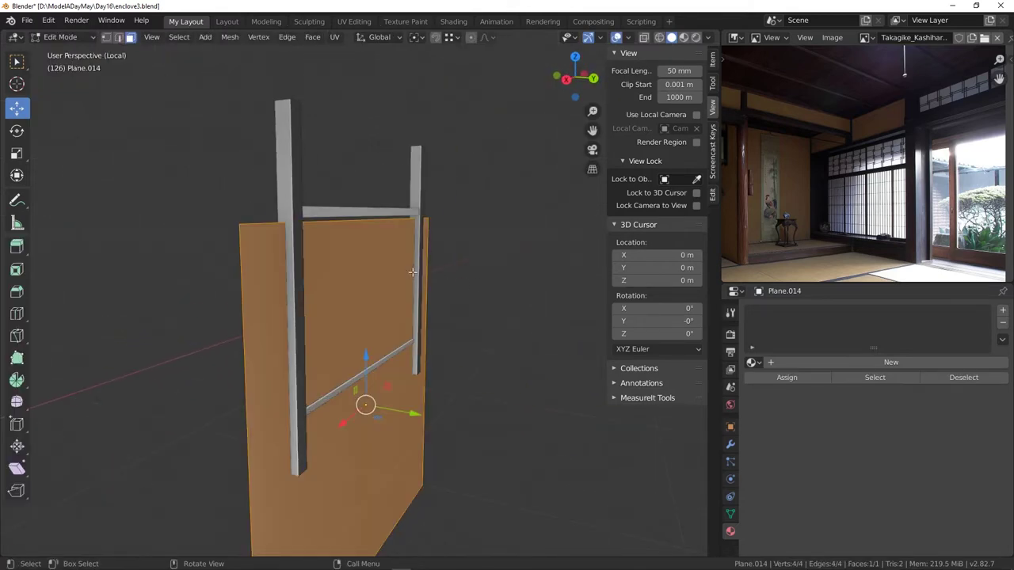
{"action": "middle_click_drag", "start_coordinate": [412, 272], "coordinate": [382, 269]}
{"action": "scroll", "coordinate": [381, 269], "scroll_direction": "down", "scroll_amount": 1}
{"action": "left_click", "coordinate": [120, 37]}
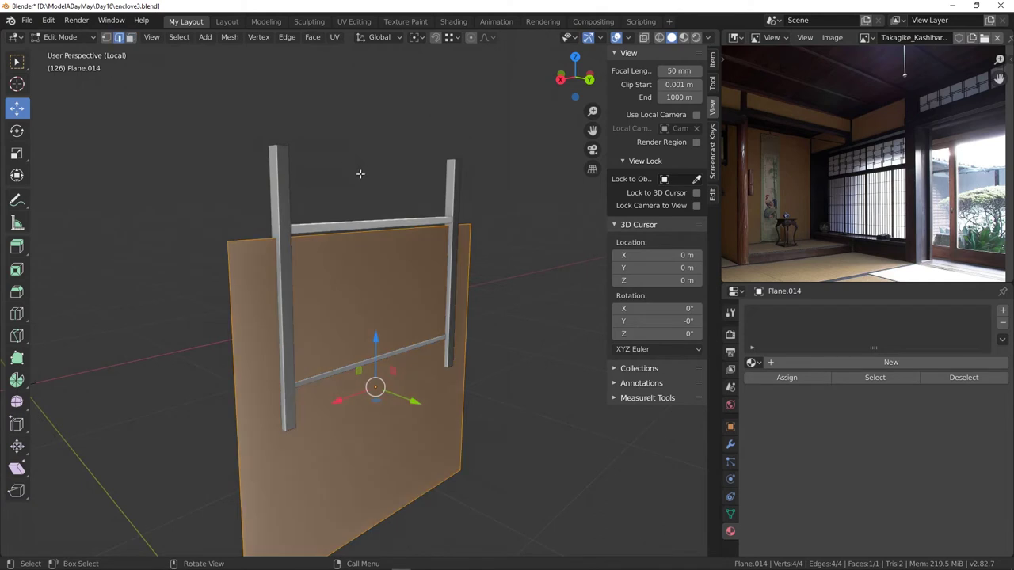
{"action": "left_click", "coordinate": [375, 230]}
{"action": "left_click_drag", "start_coordinate": [376, 191], "coordinate": [460, 222]}
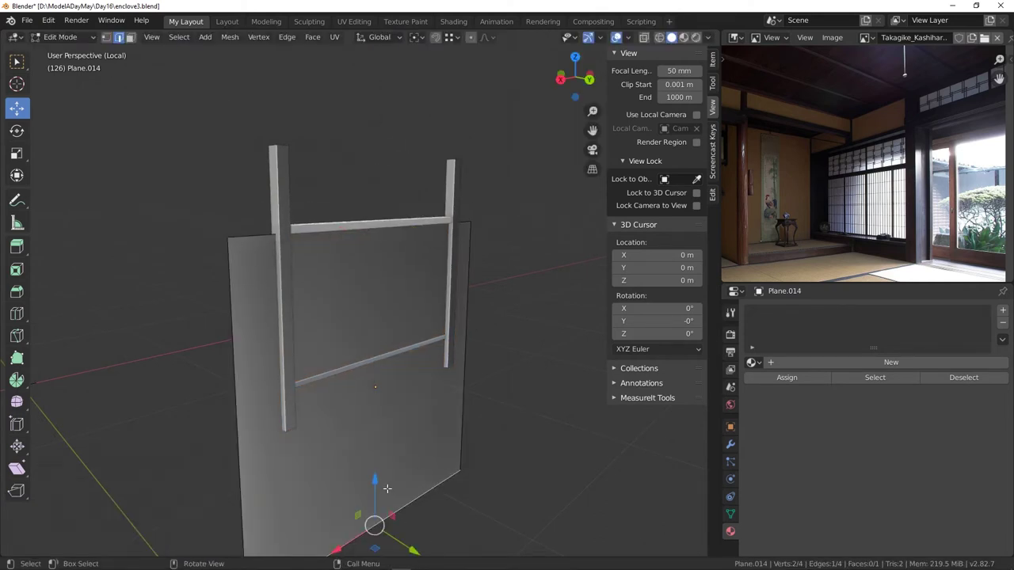
{"action": "key", "text": "g"}
{"action": "key", "text": "z"}
{"action": "left_click", "coordinate": [447, 336]}
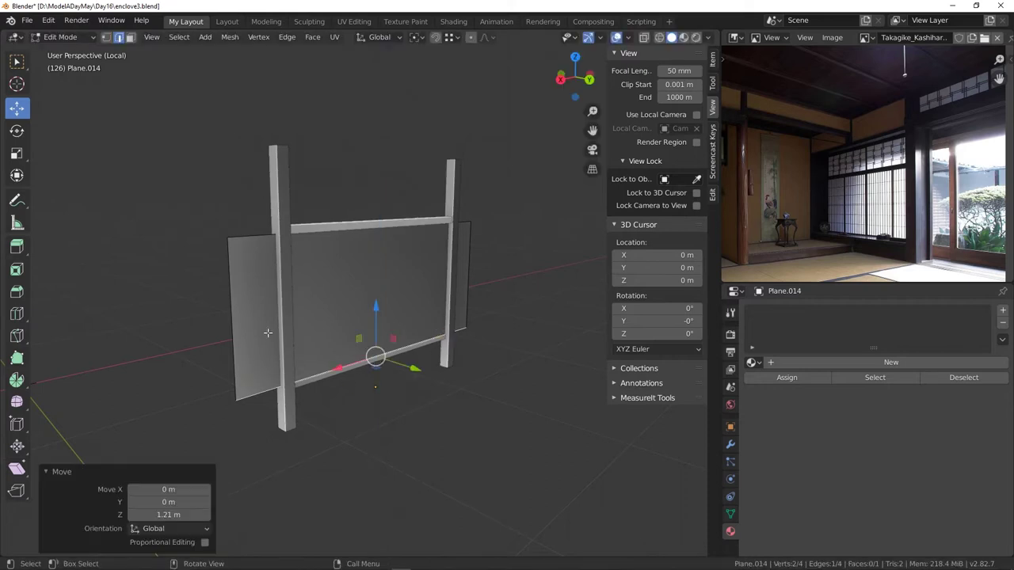
- Move the plane's two vertical edges inward along X to the window posts, so that the plane fills the opening
{"action": "left_click", "coordinate": [251, 296]}
{"action": "left_click_drag", "start_coordinate": [198, 330], "coordinate": [291, 152], "text": "ctrl"}
{"action": "left_click", "coordinate": [469, 267]}
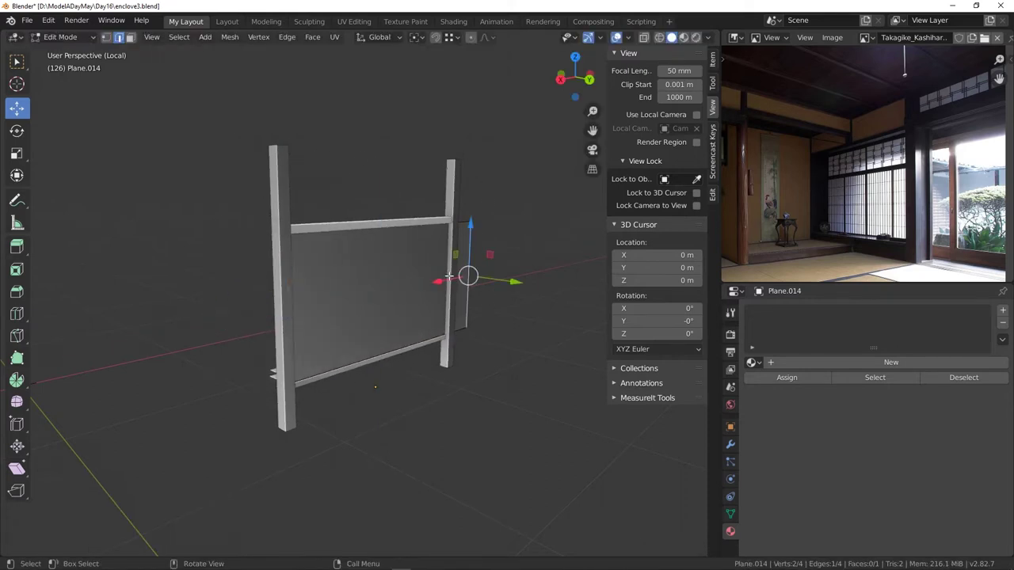
{"action": "key", "text": "g"}
{"action": "key", "text": "x"}
{"action": "left_click", "coordinate": [447, 152]}
{"action": "middle_click_drag", "start_coordinate": [360, 337], "coordinate": [449, 348]}
{"action": "left_click", "coordinate": [448, 349]}
{"action": "scroll", "coordinate": [352, 321], "scroll_direction": "up", "scroll_amount": 3}
{"action": "middle_click_drag", "start_coordinate": [352, 320], "coordinate": [499, 268]}
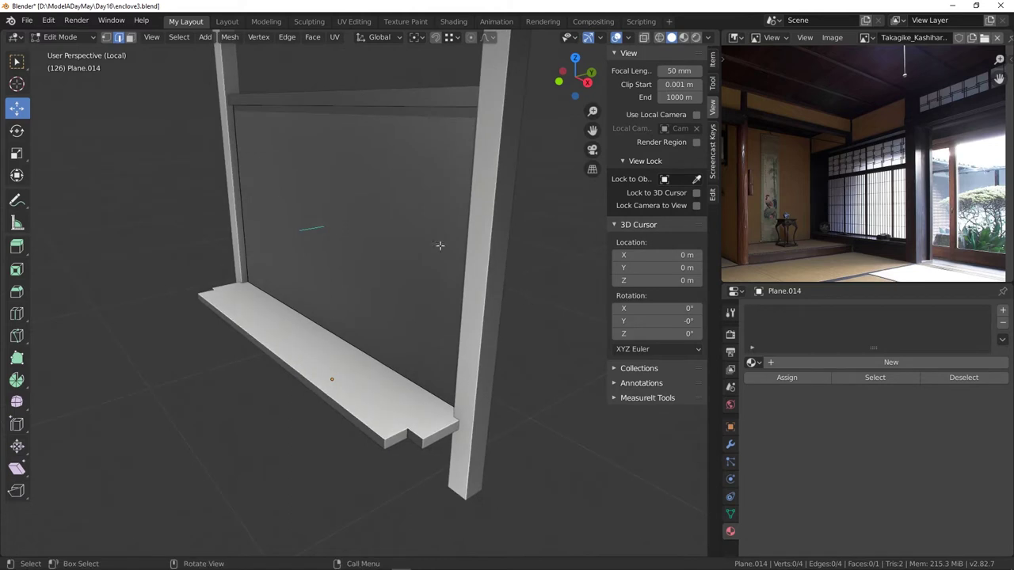
- Return to Object Mode and move the plane -0.00346 m along Y within the frame
{"action": "left_click", "coordinate": [69, 38]}
{"action": "left_click", "coordinate": [67, 52]}
{"action": "middle_click_drag", "start_coordinate": [568, 341], "coordinate": [437, 371]}
{"action": "key", "text": "g"}
{"action": "key", "text": "y"}
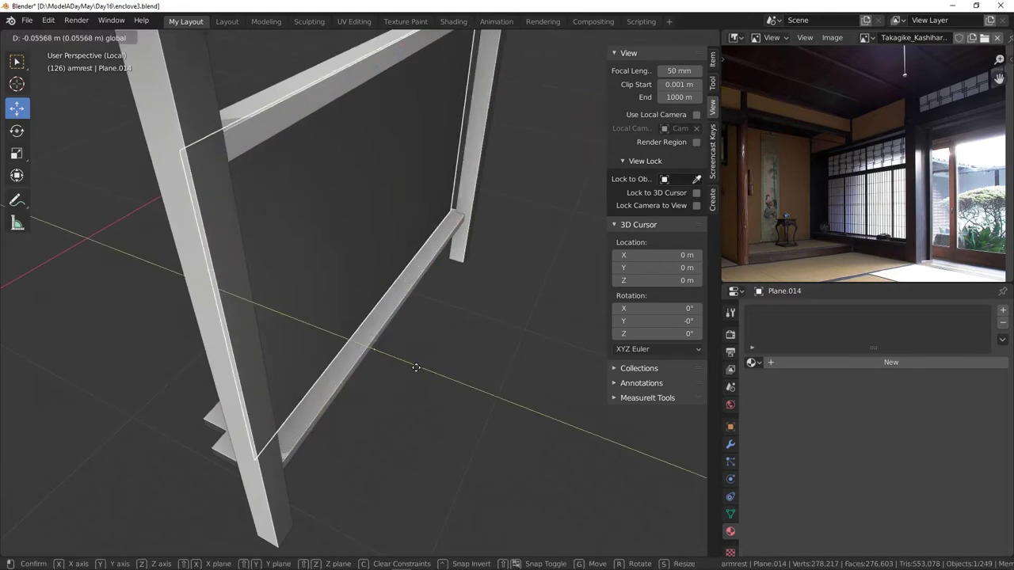
{"action": "left_click", "coordinate": [426, 368]}
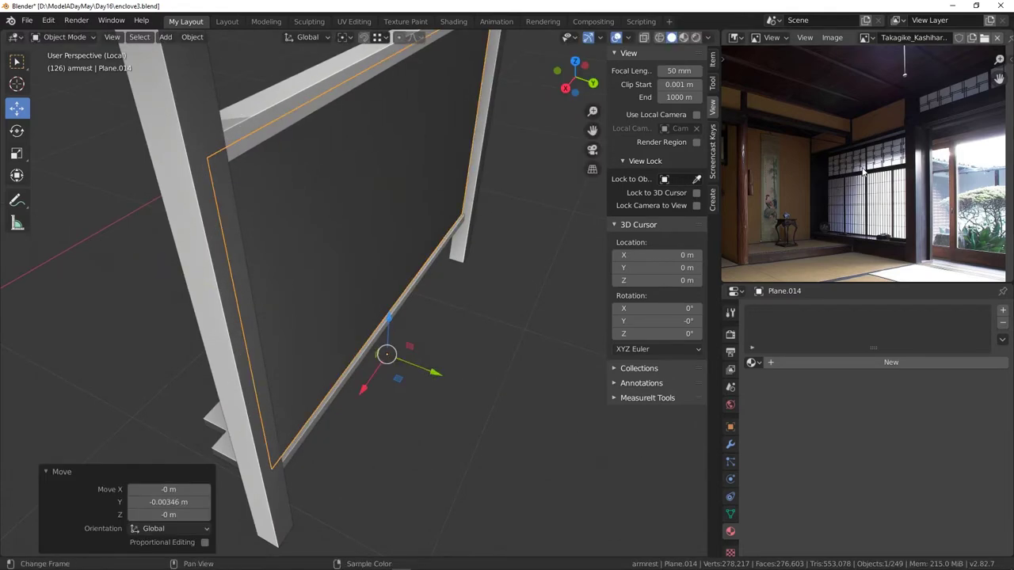
{"action": "middle_click_drag", "start_coordinate": [502, 231], "coordinate": [407, 165]}
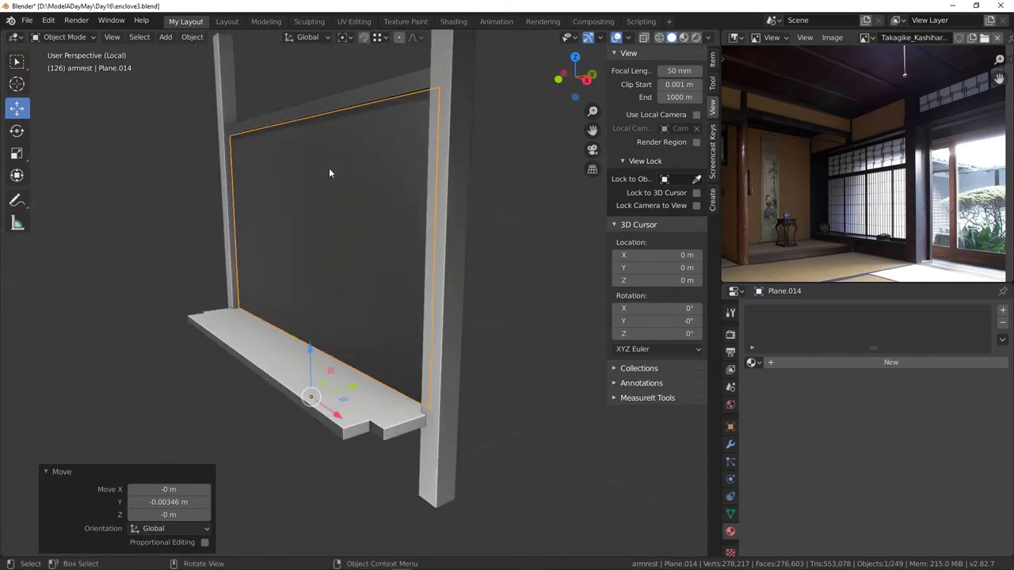
{"action": "scroll", "coordinate": [925, 144], "scroll_direction": "up", "scroll_amount": 1}
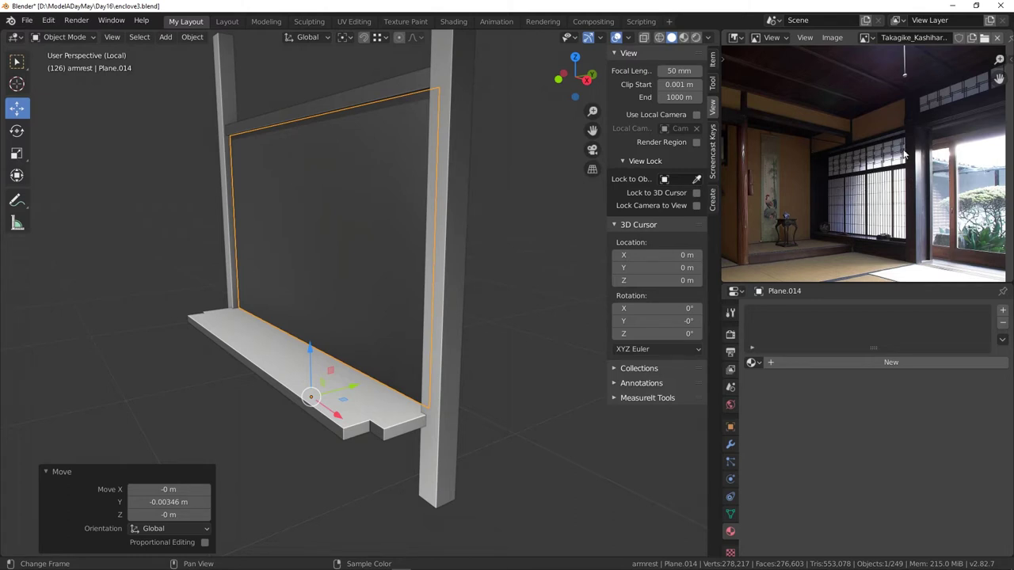
{"action": "middle_click_drag", "start_coordinate": [296, 272], "coordinate": [334, 280]}
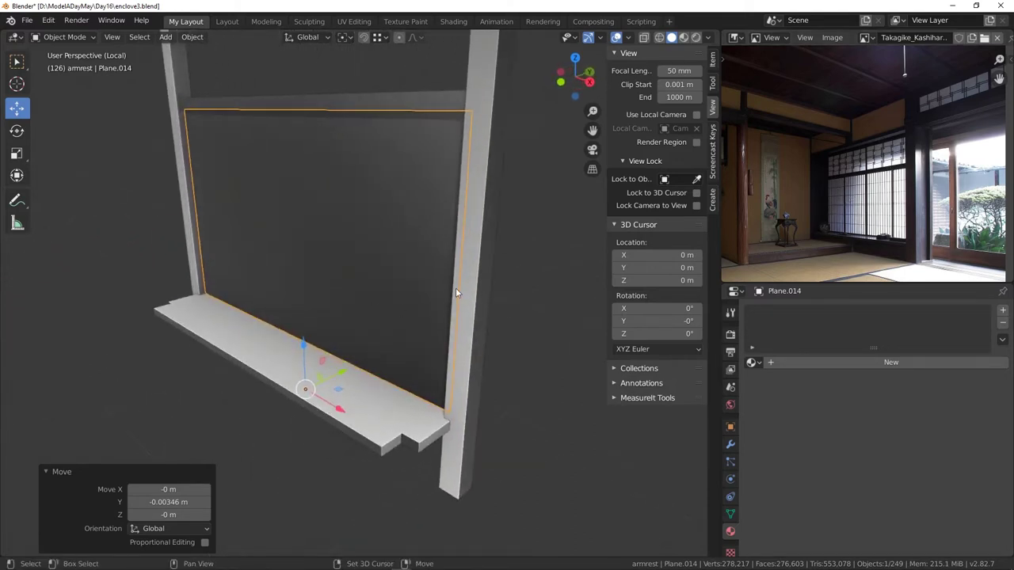
{"action": "middle_click_drag", "start_coordinate": [456, 293], "coordinate": [446, 248]}
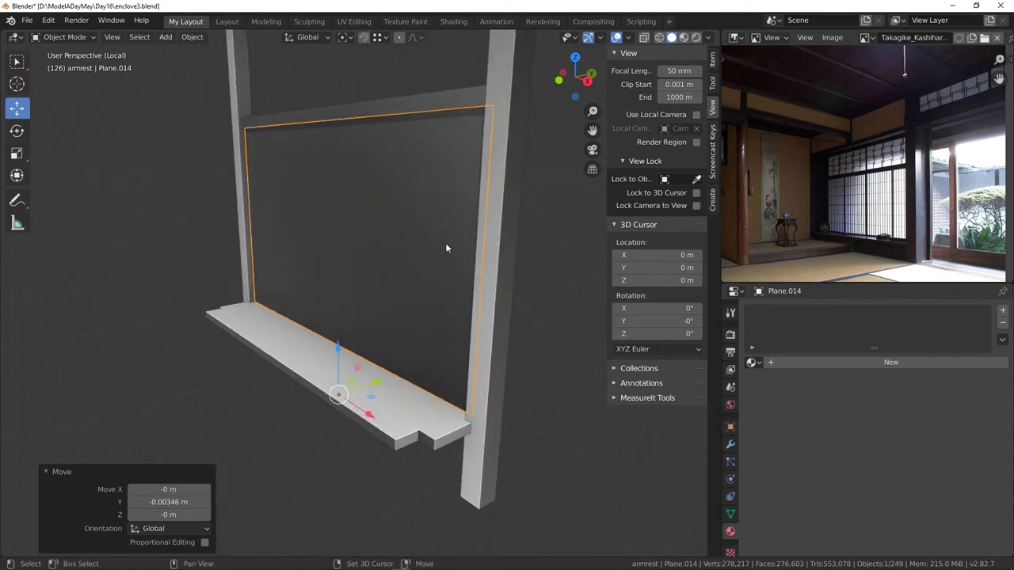
{"action": "key", "text": "shift+d"}
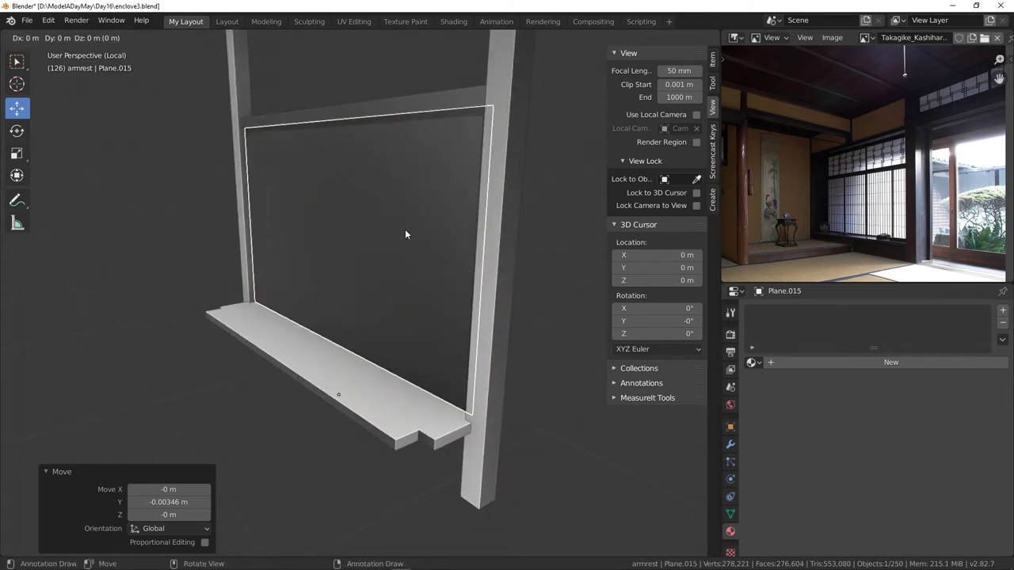
{"action": "right_click", "coordinate": [405, 234]}
{"action": "key", "text": "Delete"}
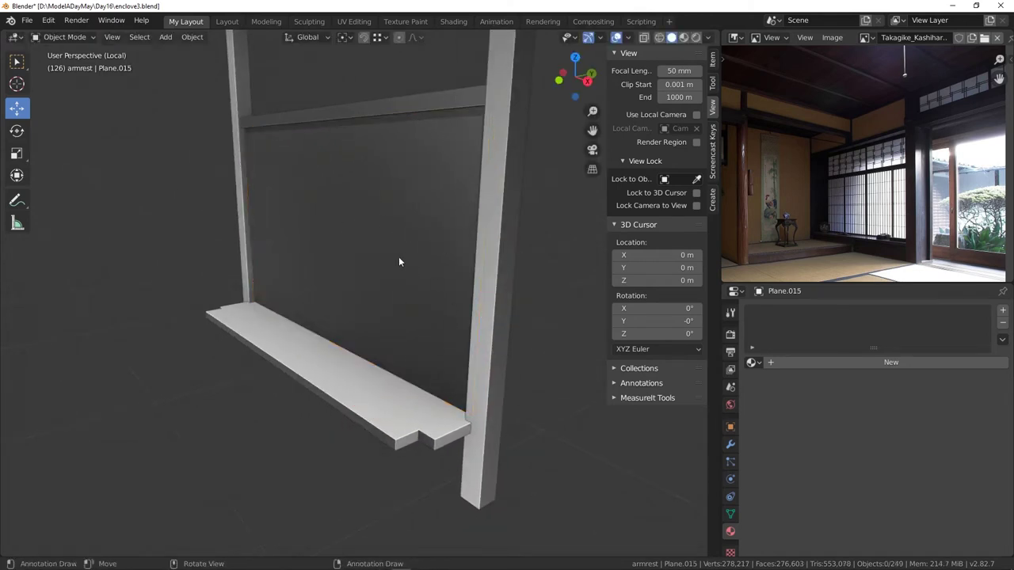
{"action": "left_click", "coordinate": [331, 192]}
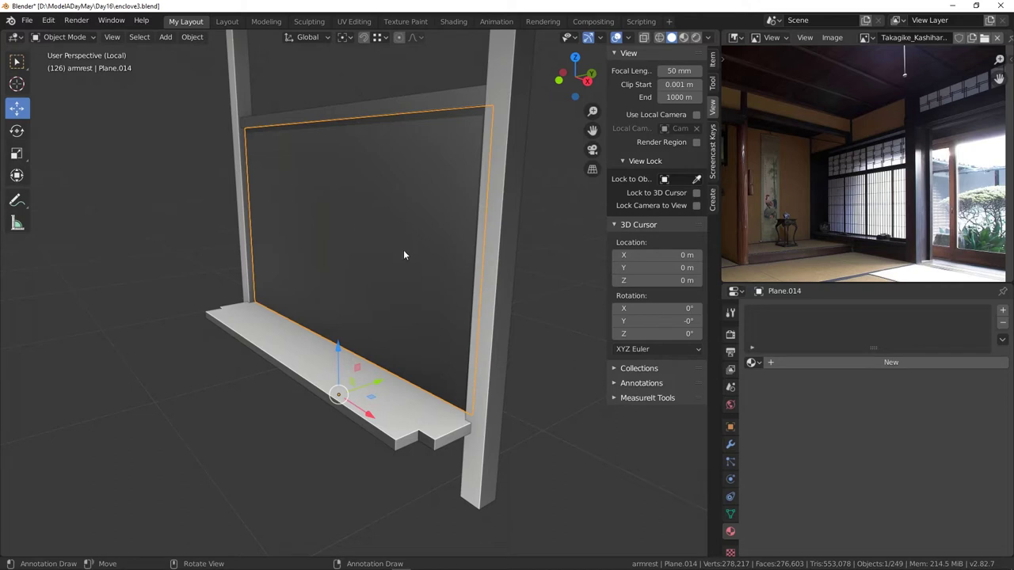
- In Edit Mode, add one horizontal loop cut in the upper part of the window plane, slid to a factor of -0.441
{"action": "middle_click_drag", "start_coordinate": [376, 229], "coordinate": [393, 233]}
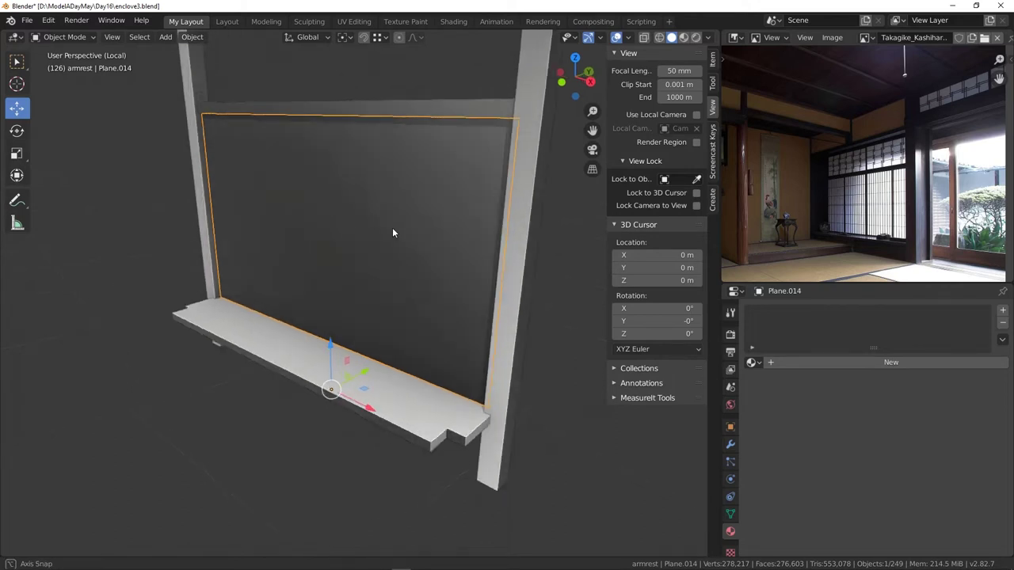
{"action": "left_click", "coordinate": [68, 37]}
{"action": "left_click", "coordinate": [77, 63]}
{"action": "middle_click_drag", "start_coordinate": [335, 229], "coordinate": [333, 229]}
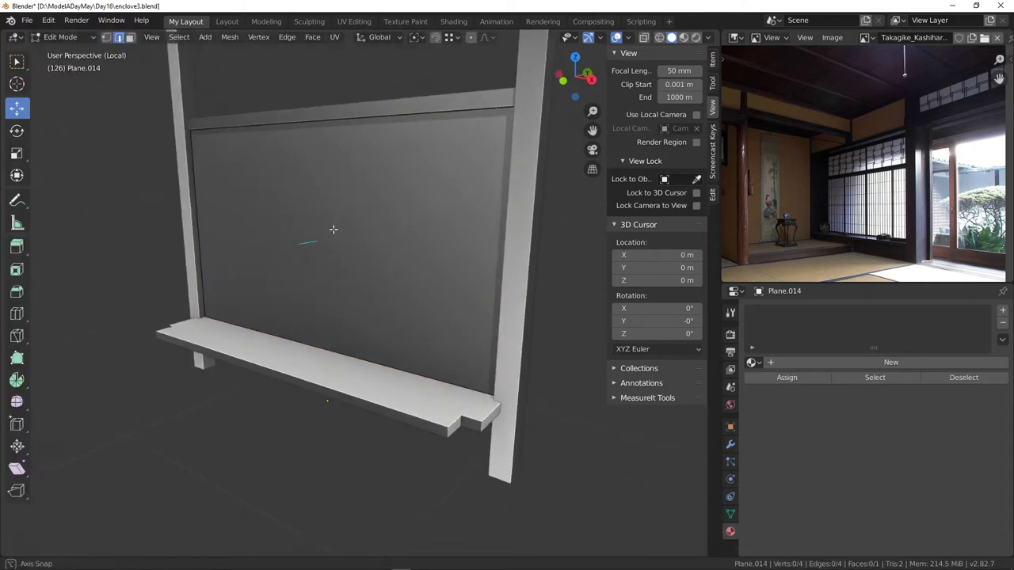
{"action": "key", "text": "ctrl+r"}
{"action": "left_click", "coordinate": [215, 214]}
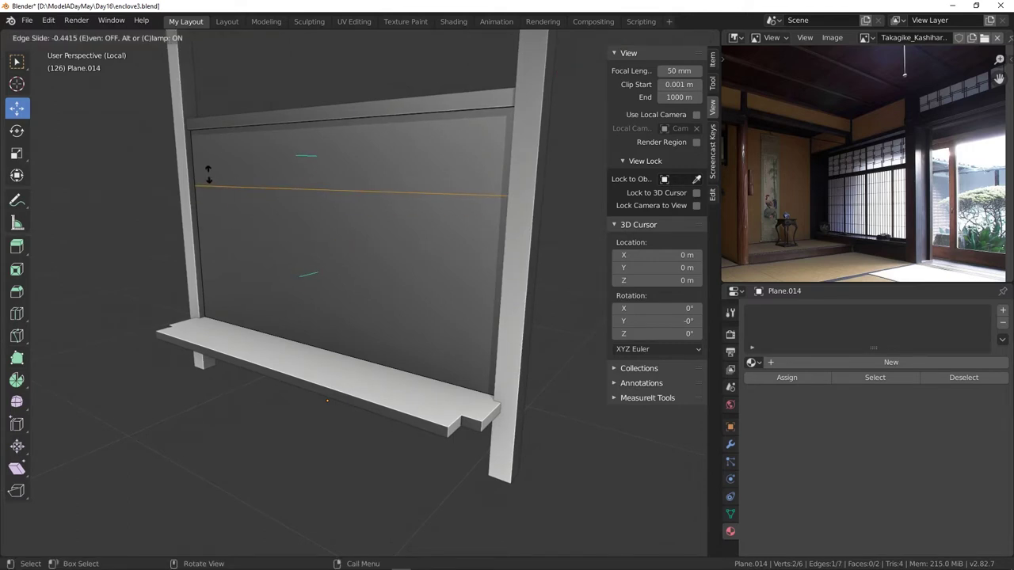
{"action": "left_click", "coordinate": [208, 174]}
- Inset the window plane's upper and lower faces by 0.0152 m with the Individual option on
{"action": "mouse_move", "coordinate": [358, 288]}
{"action": "middle_mouse_down"}
{"action": "mouse_move", "coordinate": [310, 286]}
{"action": "mouse_move", "coordinate": [430, 285]}
{"action": "mouse_move", "coordinate": [352, 293]}
{"action": "middle_mouse_up"}
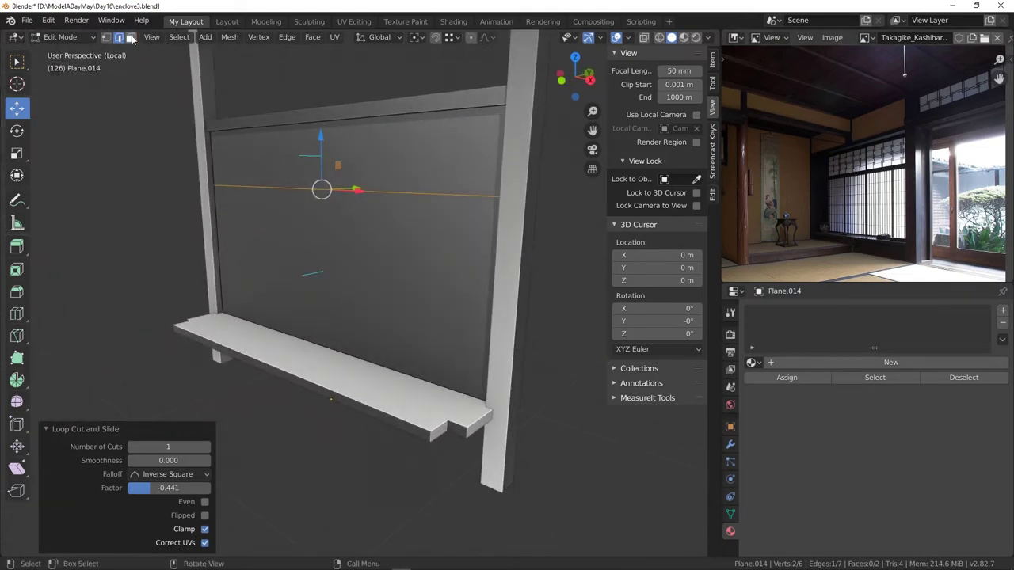
{"action": "left_click", "coordinate": [130, 37]}
{"action": "left_click", "coordinate": [356, 167]}
{"action": "left_click", "coordinate": [358, 249], "text": "shift"}
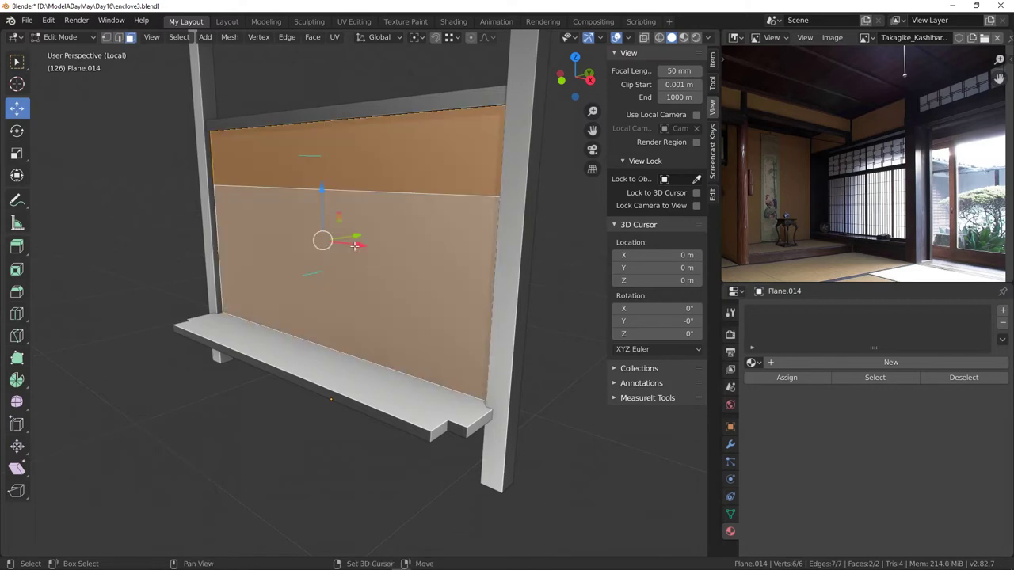
{"action": "key", "text": "i"}
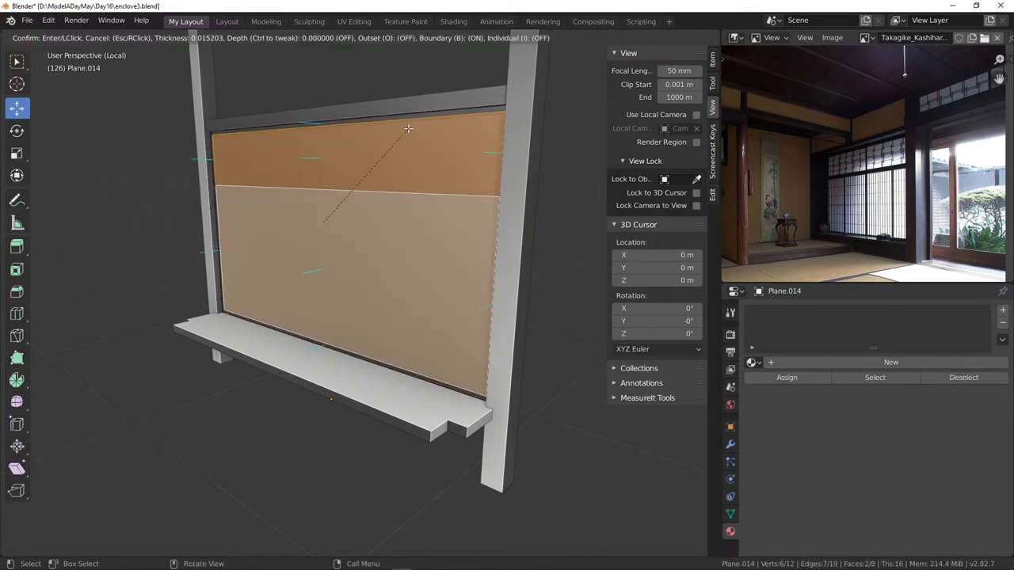
{"action": "left_click", "coordinate": [408, 127]}
{"action": "left_click", "coordinate": [205, 529]}
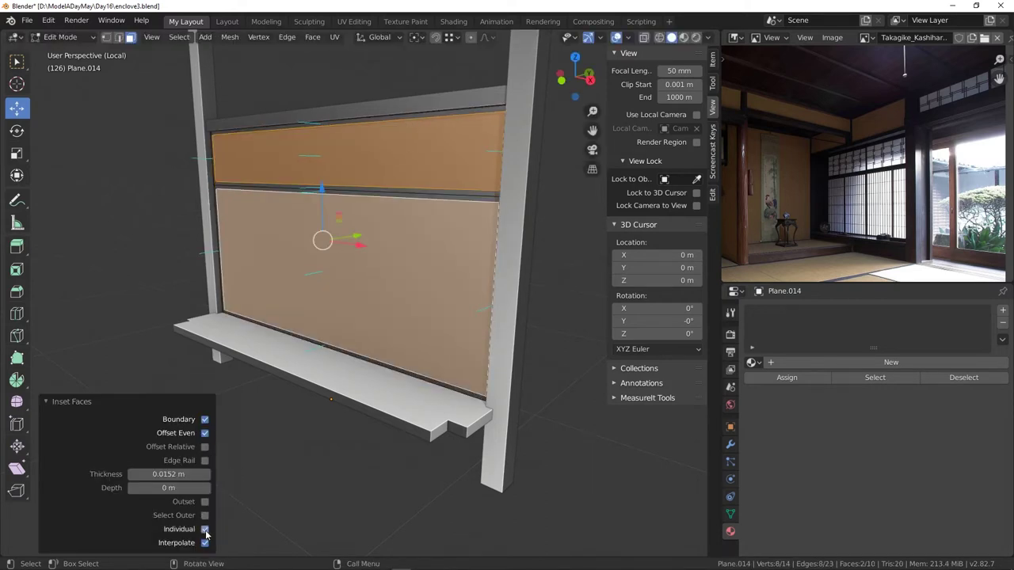
- Separate the two selected inset window faces into their own object and return to Object Mode
{"action": "middle_click_drag", "start_coordinate": [341, 266], "coordinate": [366, 264]}
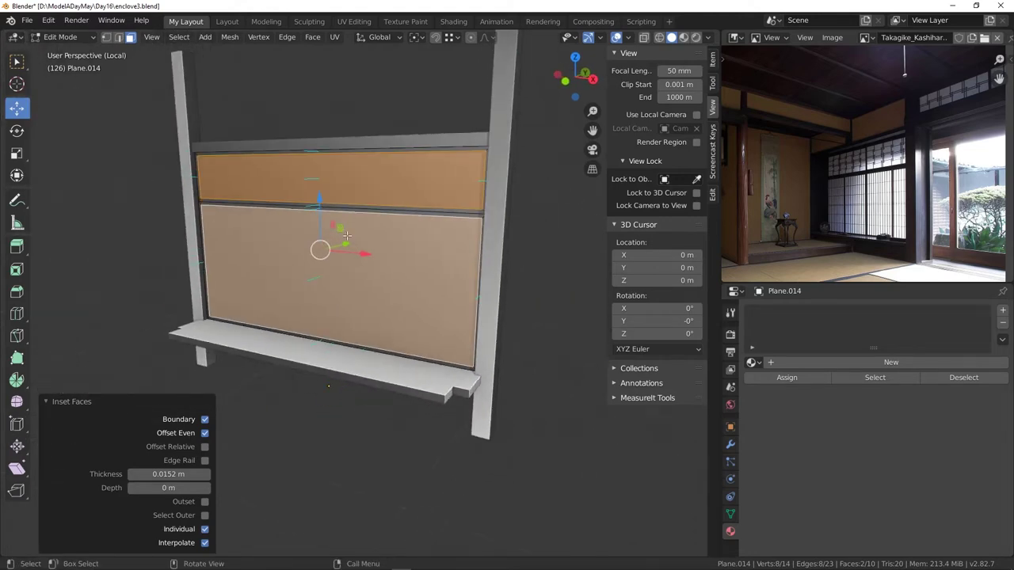
{"action": "scroll", "coordinate": [346, 235], "scroll_direction": "up", "scroll_amount": 2}
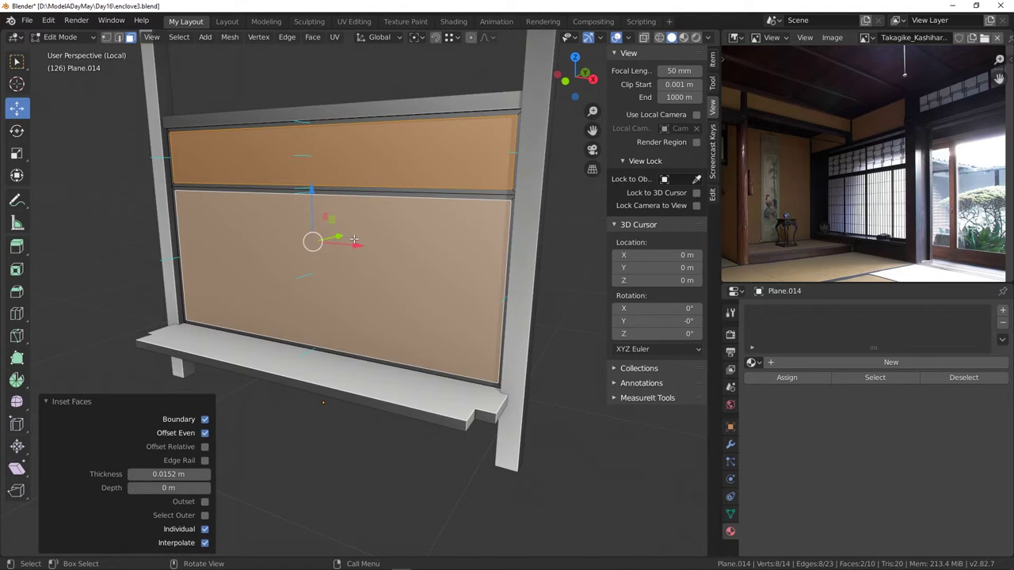
{"action": "key", "text": "p"}
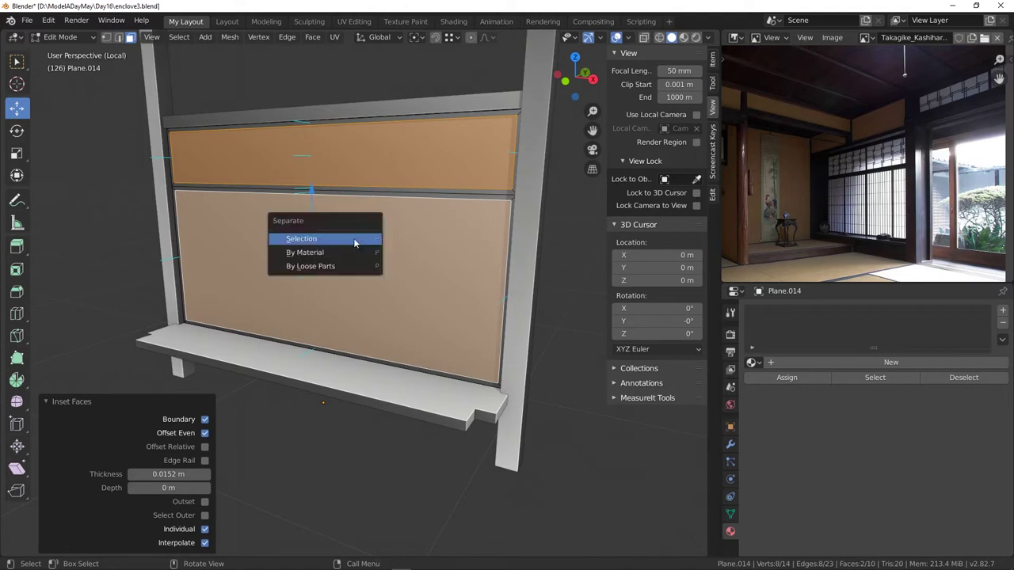
{"action": "left_click", "coordinate": [354, 239]}
{"action": "left_click", "coordinate": [60, 37]}
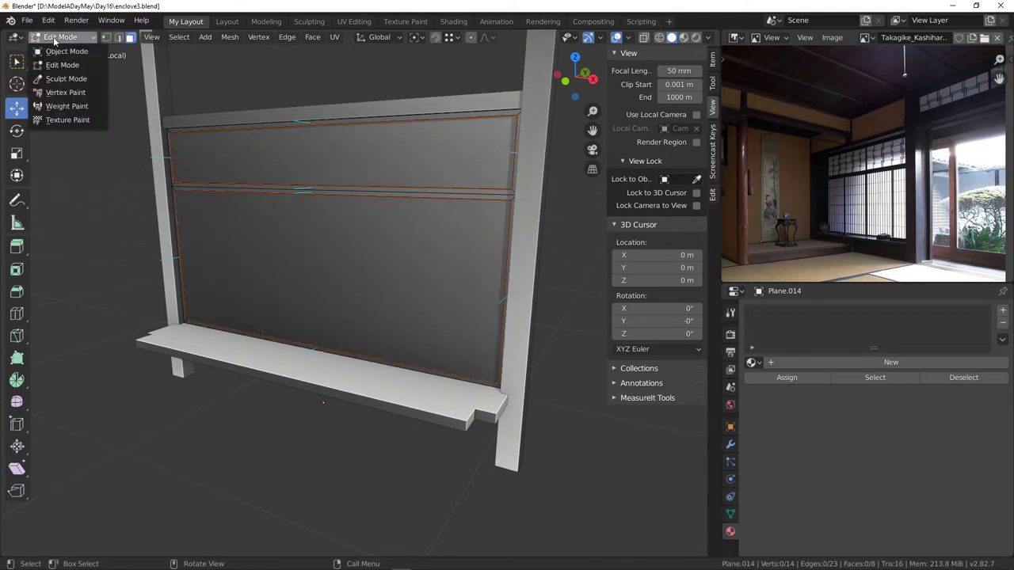
{"action": "left_click", "coordinate": [55, 46]}
- In Edit Mode, extrude all faces of the remaining border-and-rail frame, move them -0.00986 m along Y, and return to Object Mode
{"action": "left_click", "coordinate": [270, 121]}
{"action": "middle_click_drag", "start_coordinate": [601, 254], "coordinate": [437, 203]}
{"action": "left_click", "coordinate": [494, 193]}
{"action": "scroll", "coordinate": [437, 202], "scroll_direction": "up", "scroll_amount": 2}
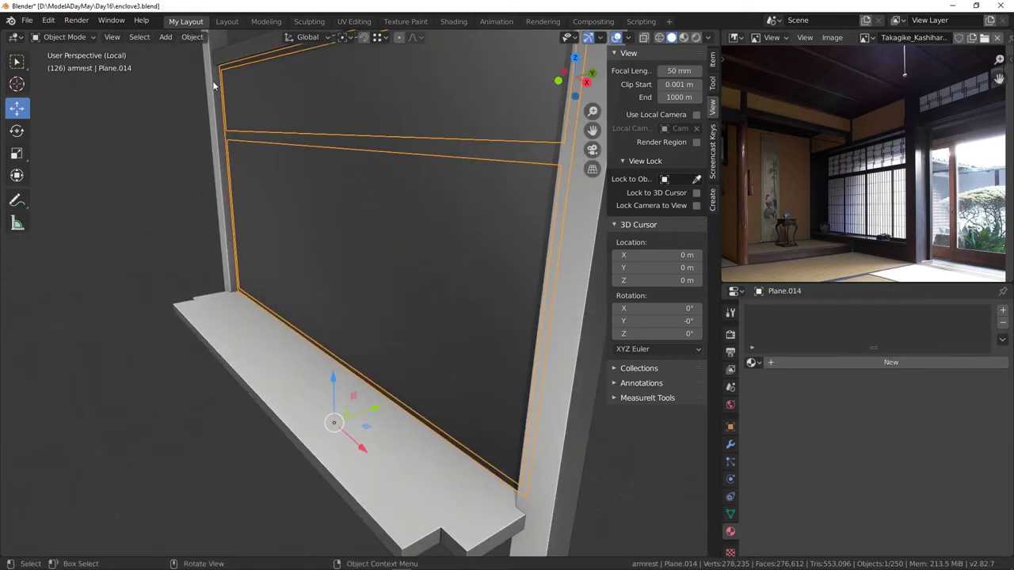
{"action": "left_click", "coordinate": [67, 38]}
{"action": "left_click", "coordinate": [54, 63]}
{"action": "scroll", "coordinate": [339, 121], "scroll_direction": "up", "scroll_amount": 2}
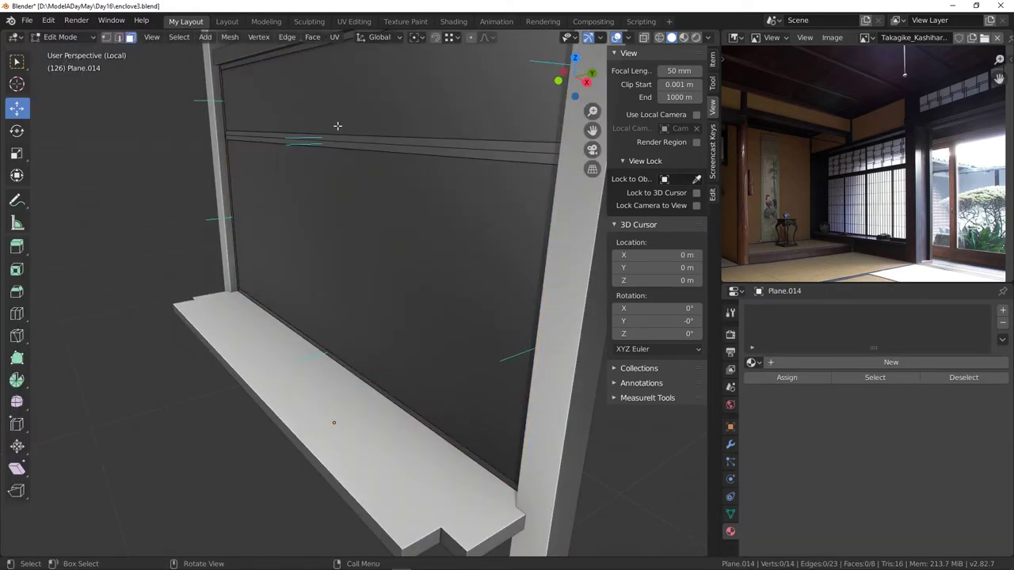
{"action": "key", "text": "a"}
{"action": "key", "text": "e"}
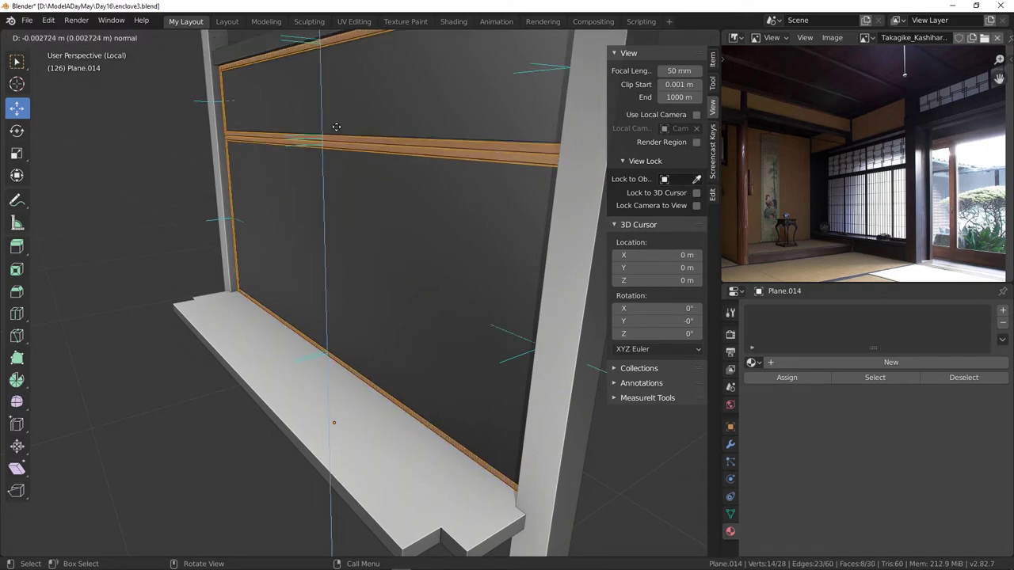
{"action": "right_click", "coordinate": [329, 129]}
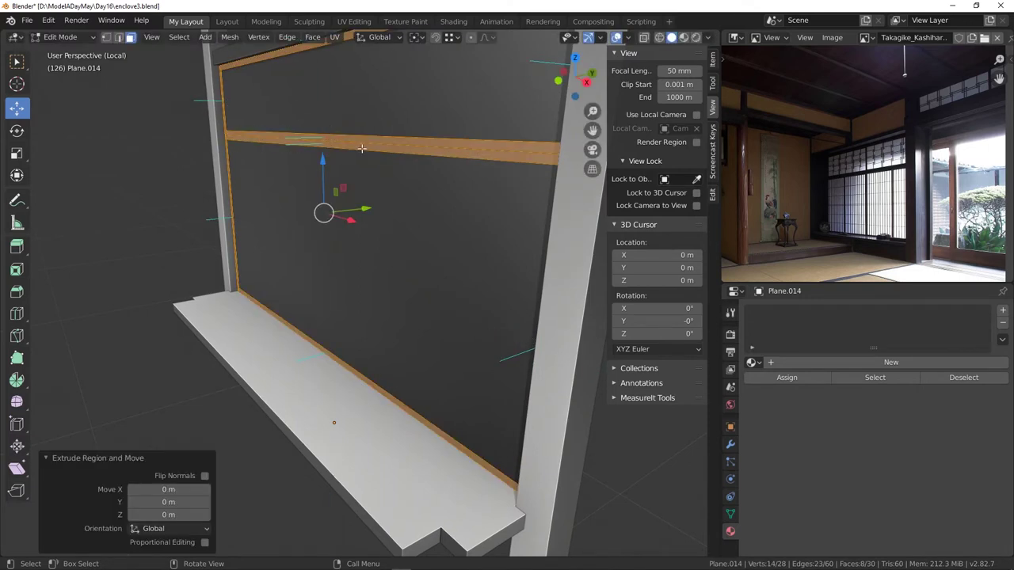
{"action": "left_click_drag", "start_coordinate": [339, 211], "coordinate": [357, 210]}
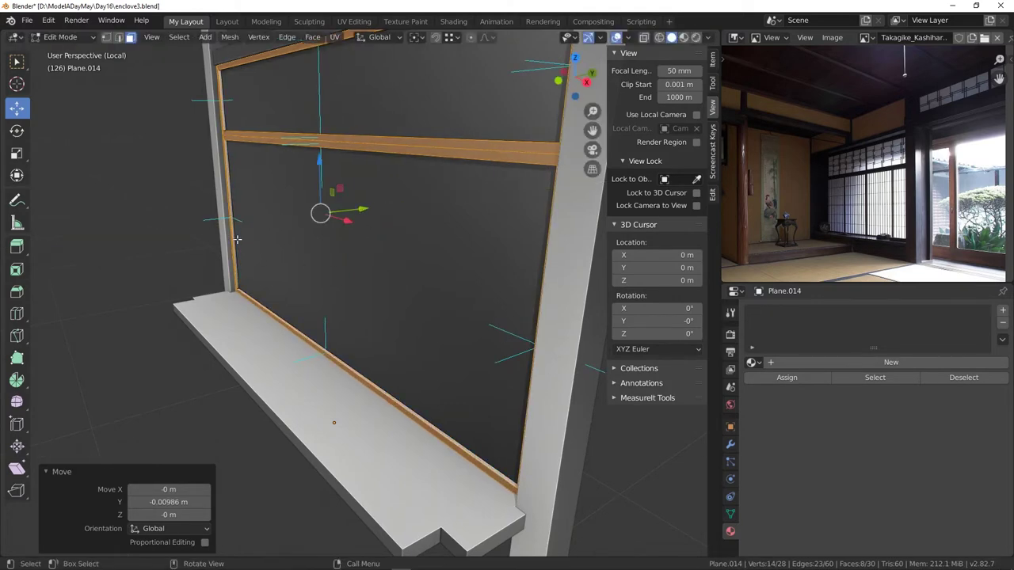
{"action": "left_click", "coordinate": [63, 37]}
{"action": "left_click", "coordinate": [70, 50]}
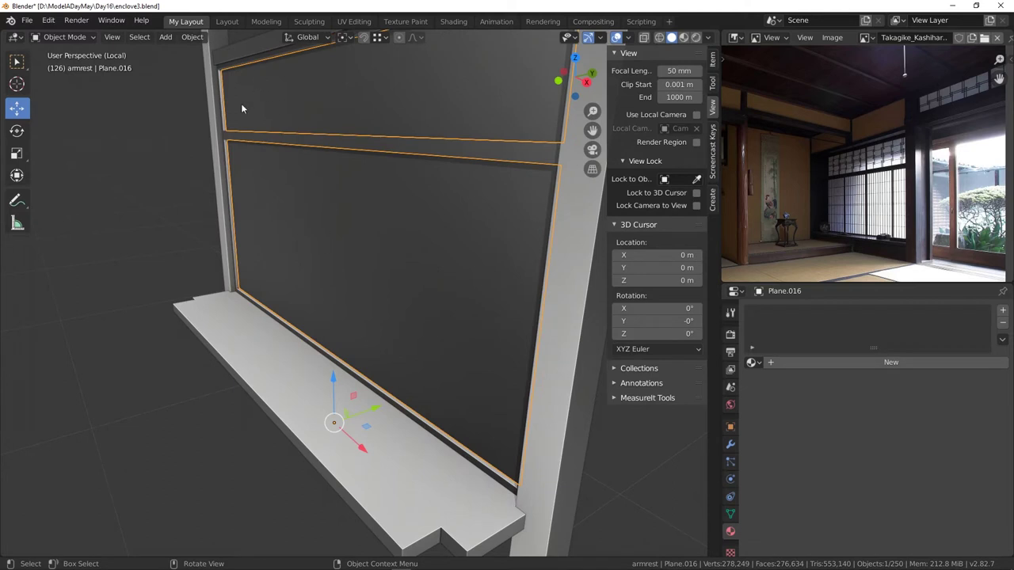
- Hide the extruded border-and-rail frame so that only the two window panels stay in the opening
{"action": "left_click", "coordinate": [241, 139]}
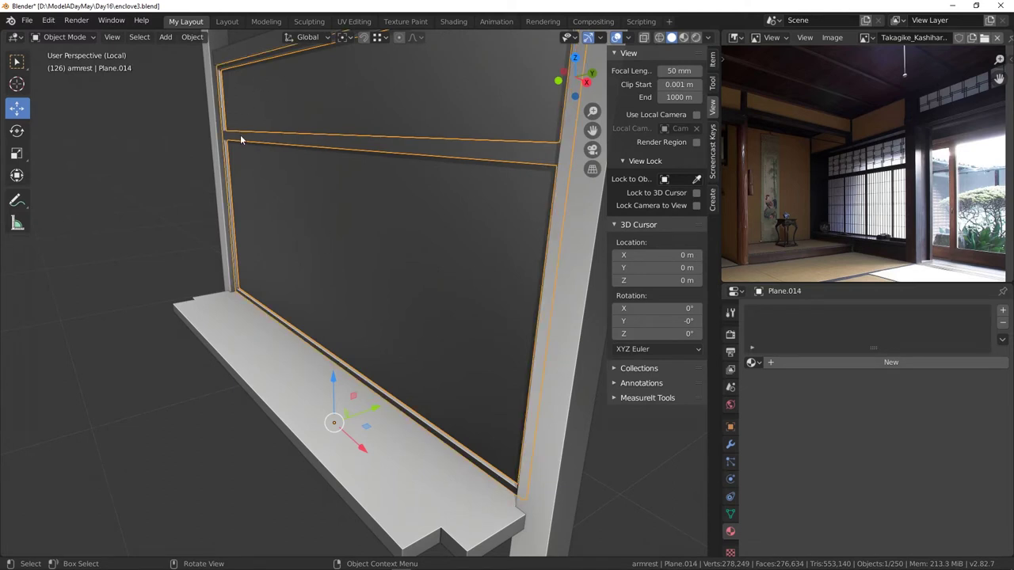
{"action": "key", "text": "Delete"}
{"action": "middle_click_drag", "start_coordinate": [241, 135], "coordinate": [288, 147]}
- Enter Edit Mode on the panel object and add one centred vertical loop cut to the upper panel
{"action": "left_click", "coordinate": [293, 135]}
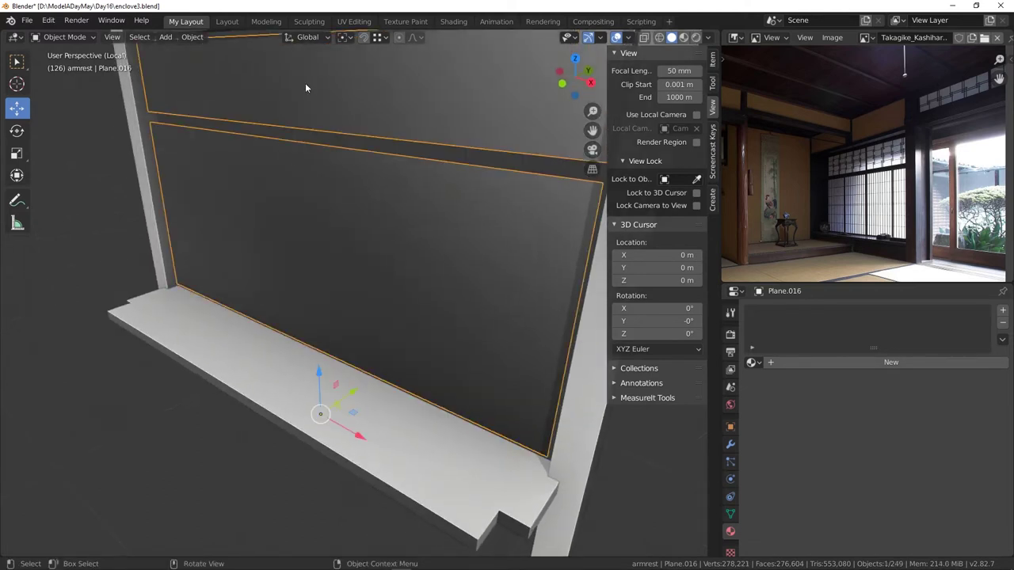
{"action": "middle_click_drag", "start_coordinate": [306, 88], "coordinate": [362, 249]}
{"action": "left_click", "coordinate": [54, 38]}
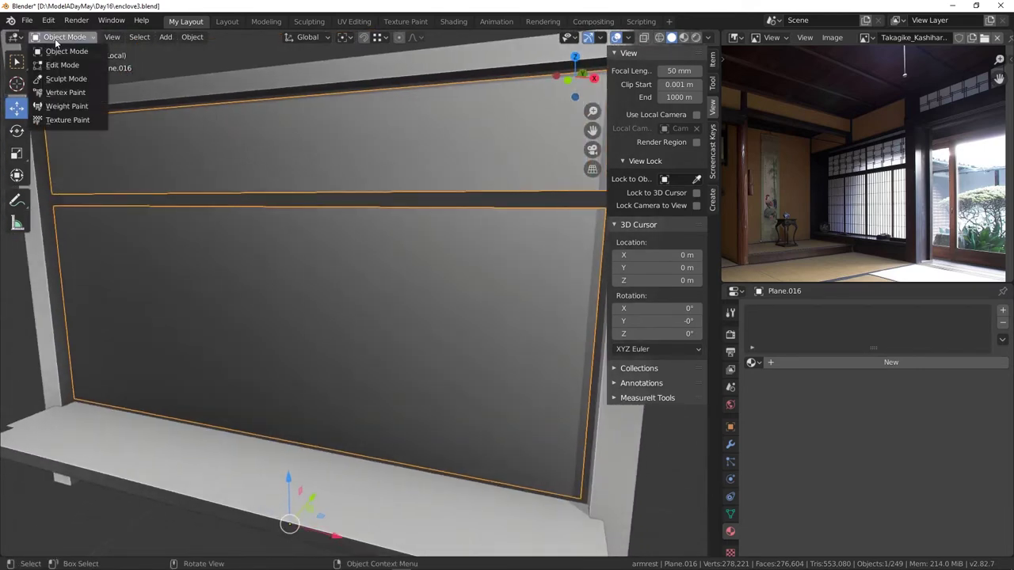
{"action": "left_click", "coordinate": [61, 65]}
{"action": "key", "text": "ctrl+r"}
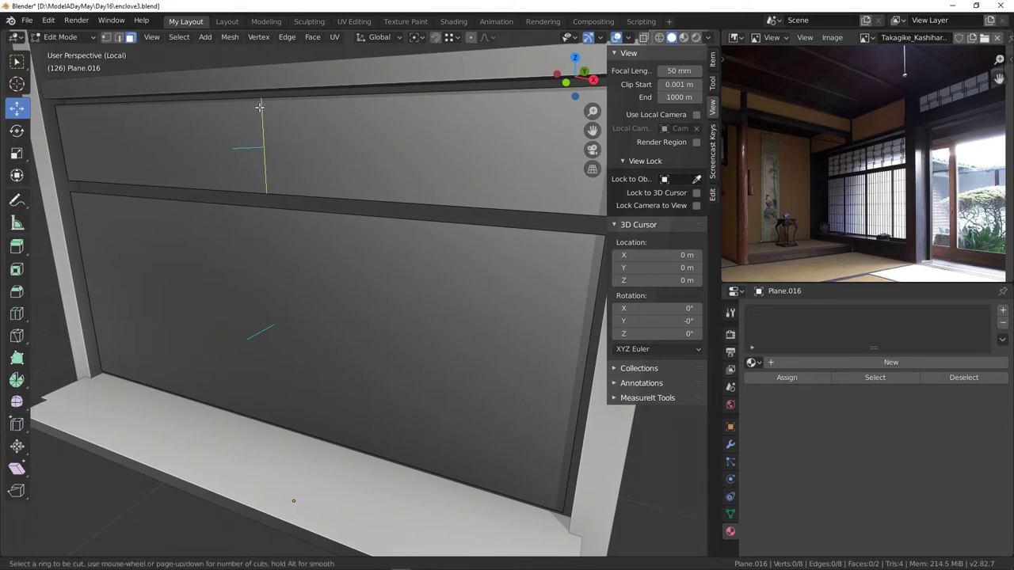
{"action": "left_click", "coordinate": [260, 106]}
{"action": "right_click", "coordinate": [260, 107]}
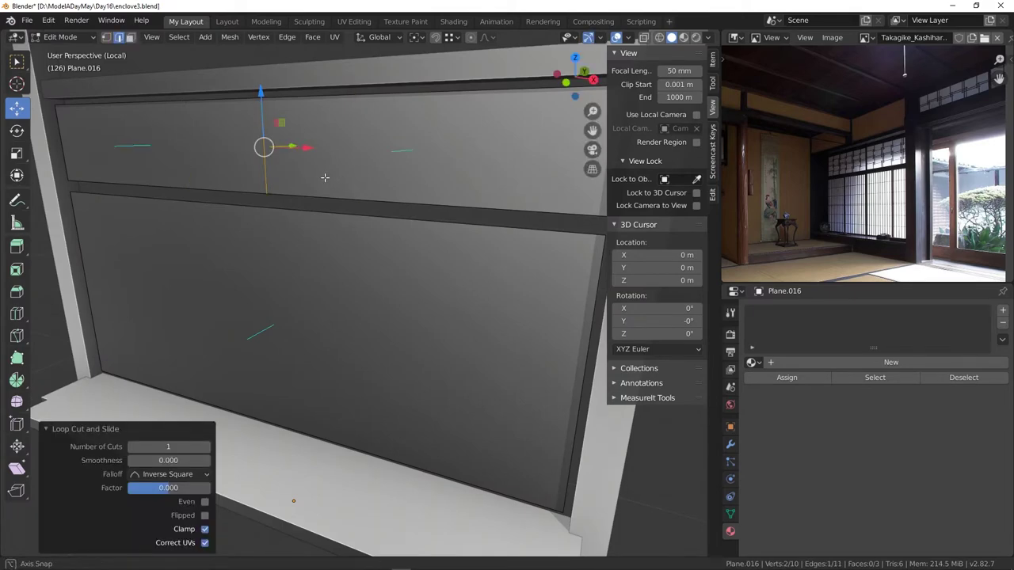
- Add three centred vertical loop cuts to the lower panel, dividing it into four equal columns
{"action": "middle_click_drag", "start_coordinate": [325, 177], "coordinate": [336, 138]}
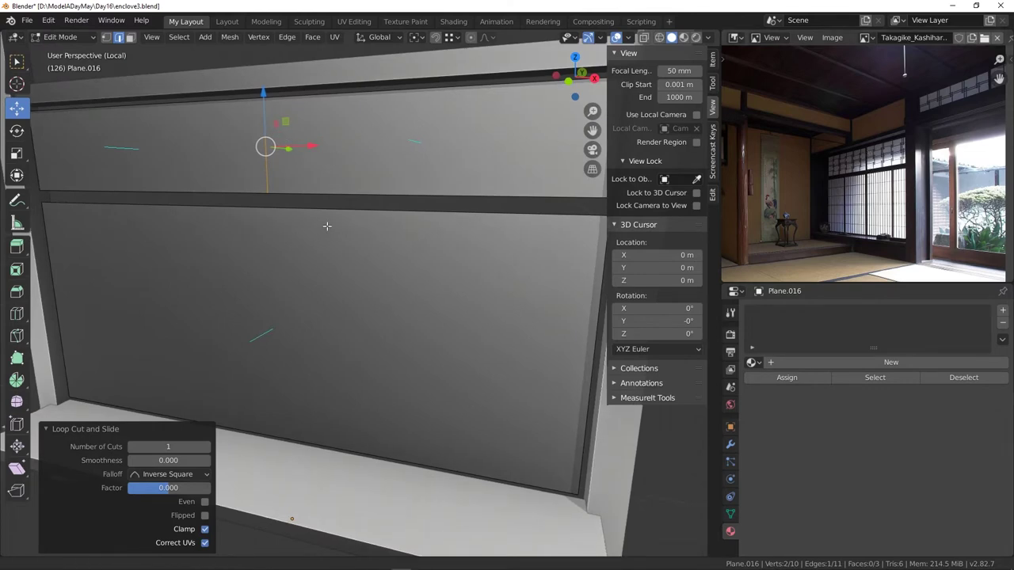
{"action": "middle_click_drag", "start_coordinate": [325, 226], "coordinate": [356, 195], "text": "shift"}
{"action": "key", "text": "ctrl+r"}
{"action": "left_click", "coordinate": [304, 193]}
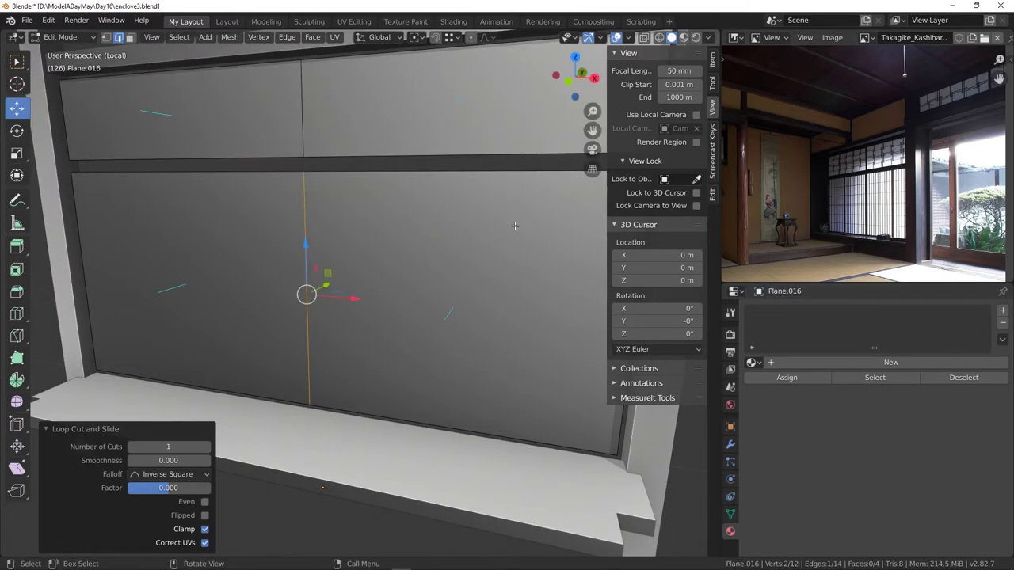
{"action": "left_click", "coordinate": [470, 193]}
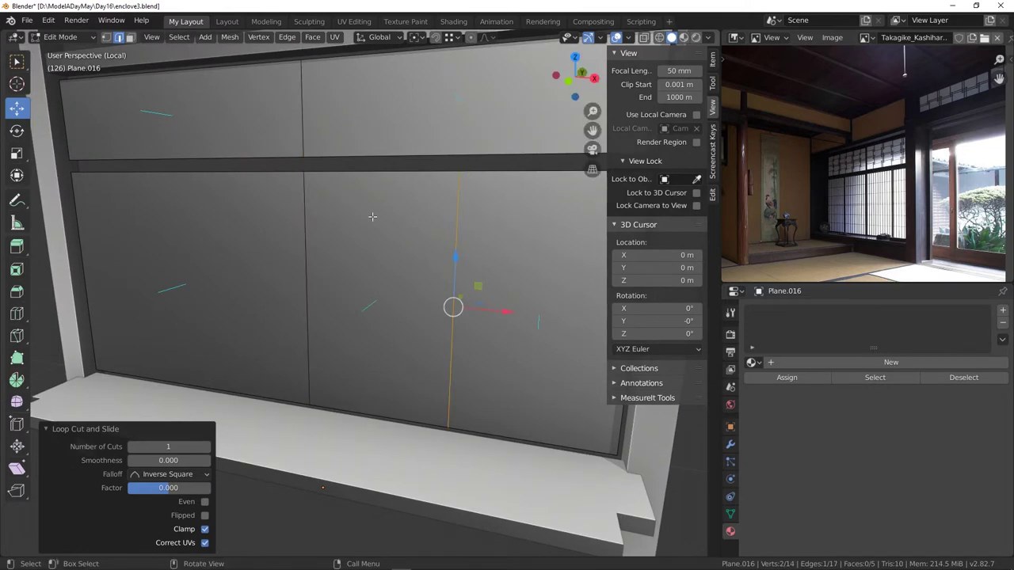
{"action": "key", "text": "ctrl+r"}
{"action": "left_click", "coordinate": [188, 193]}
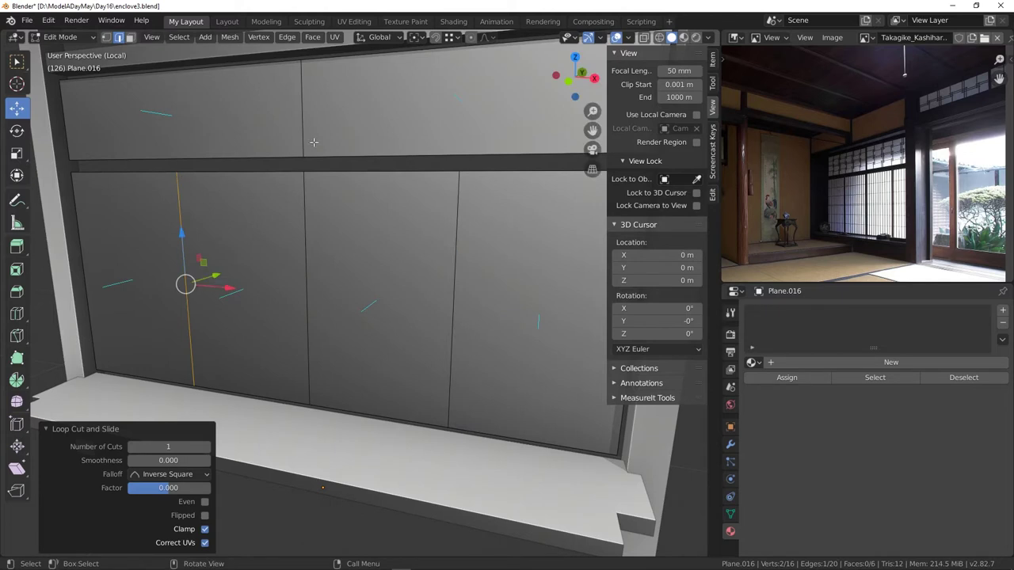
- Bevel the three vertical cut edges of the lower panel and the one in the upper panel with a 0.00748 m offset
{"action": "left_click", "coordinate": [181, 214]}
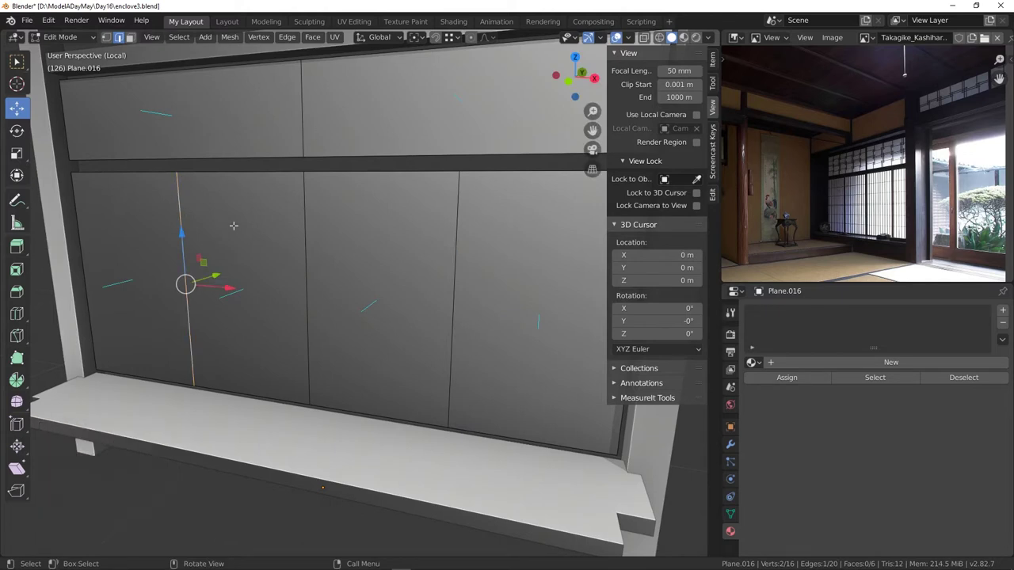
{"action": "left_click", "coordinate": [305, 249], "text": "shift"}
{"action": "left_click", "coordinate": [452, 269], "text": "shift"}
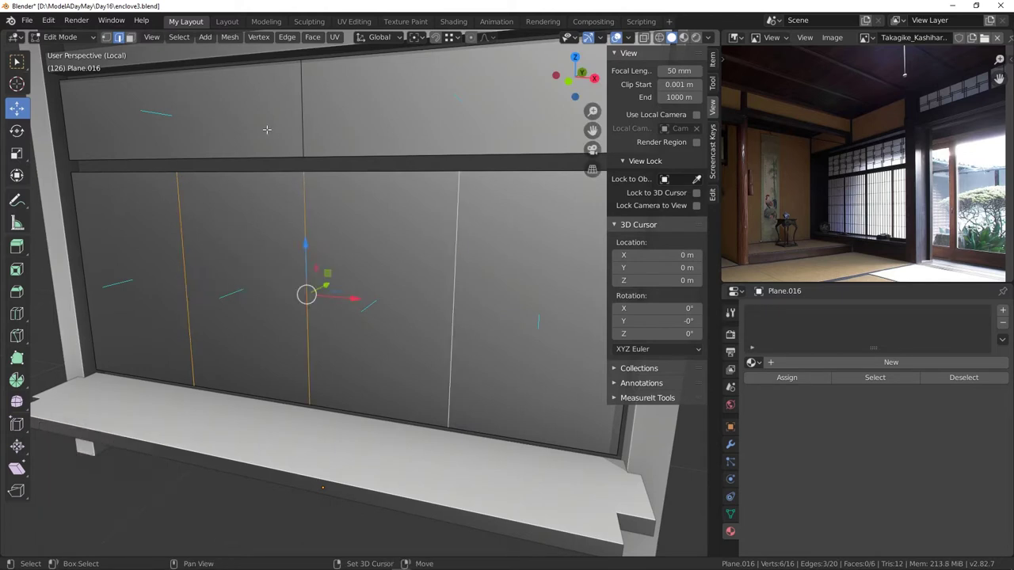
{"action": "left_click", "coordinate": [300, 103], "text": "shift"}
{"action": "key", "text": "ctrl+b"}
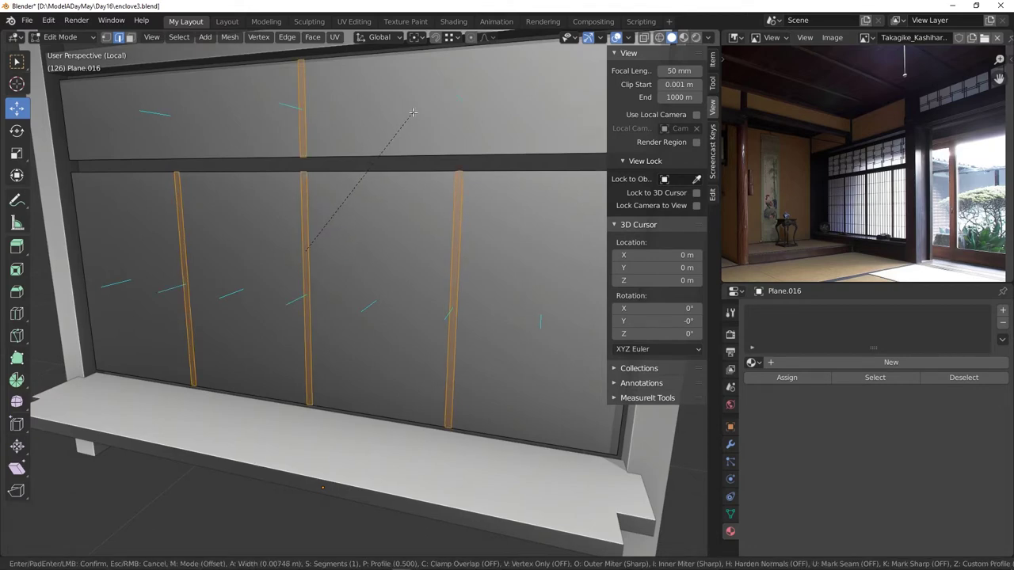
{"action": "left_click", "coordinate": [413, 112]}
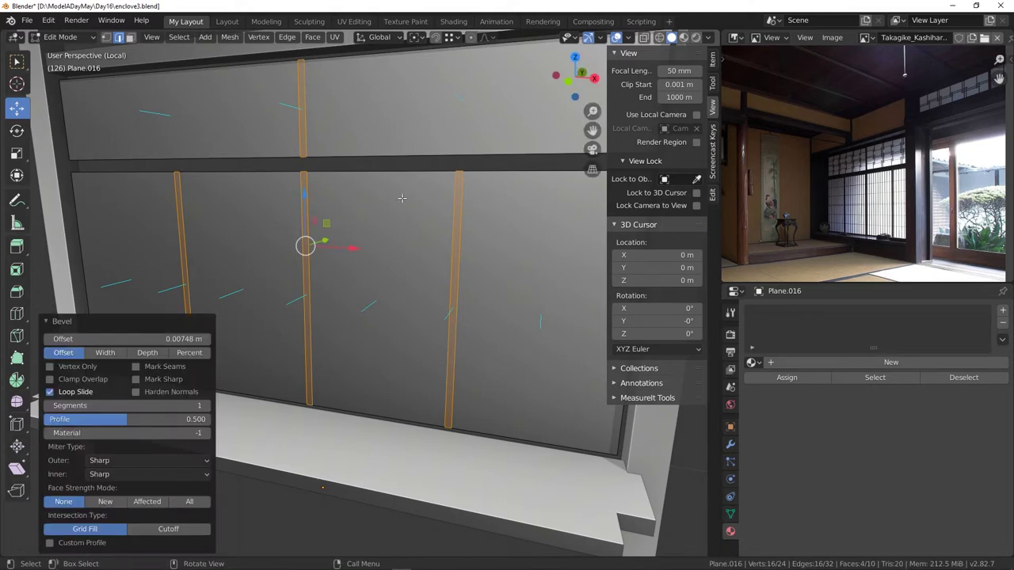
- Separate the four bevelled vertical strips into their own object and return to Object Mode
{"action": "middle_click_drag", "start_coordinate": [392, 215], "coordinate": [361, 200]}
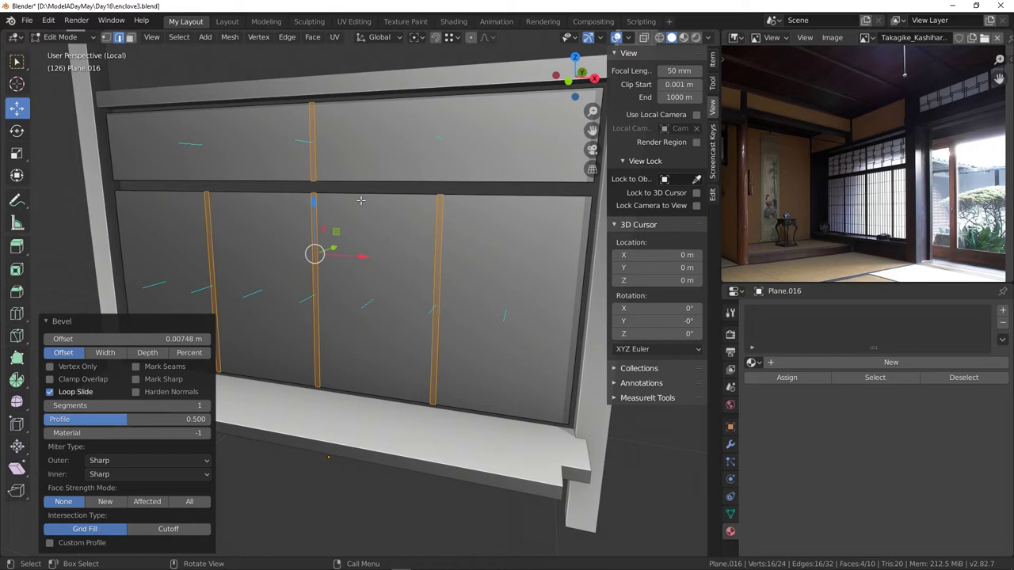
{"action": "key", "text": "p"}
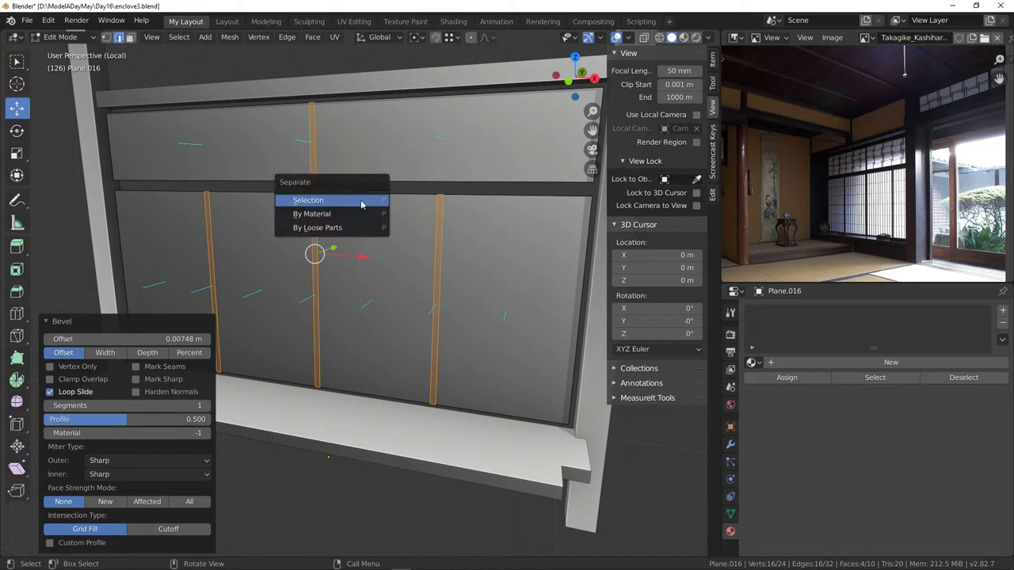
{"action": "left_click", "coordinate": [362, 203]}
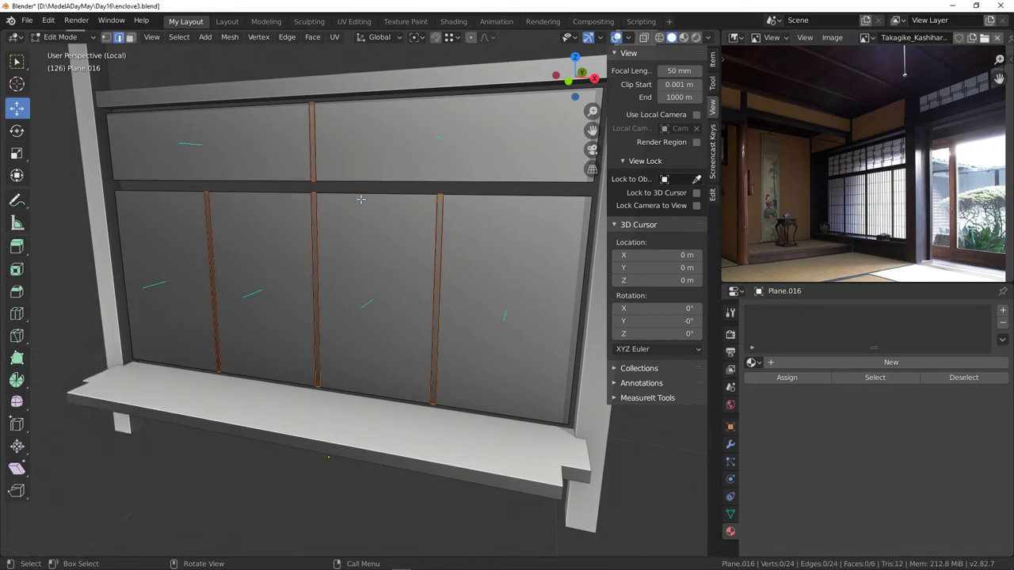
{"action": "left_click", "coordinate": [59, 36]}
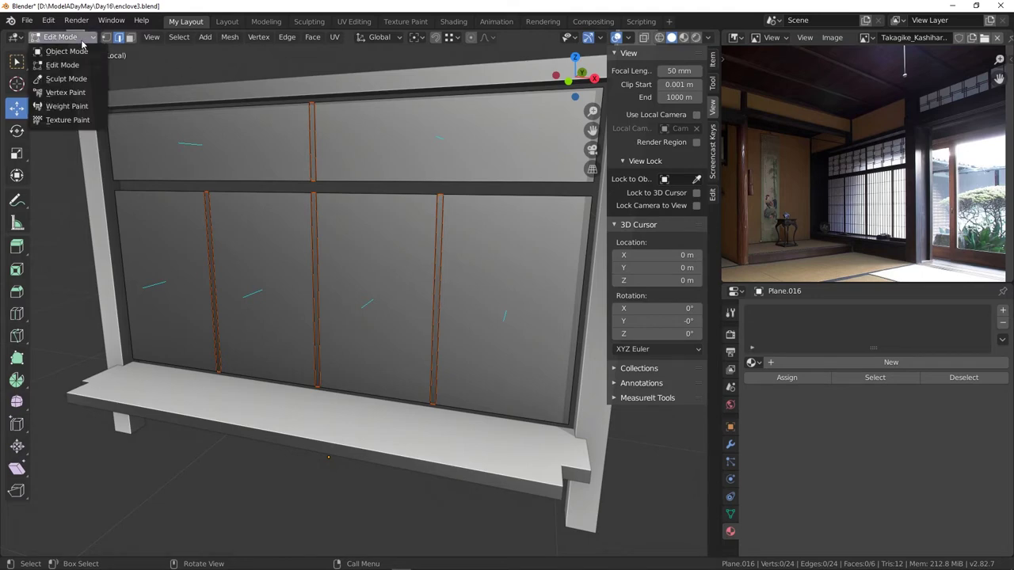
{"action": "left_click", "coordinate": [63, 51]}
- In Edit Mode, extrude all four vertical strips by 0.00915 m along their normals to form bars, and return to Object Mode
{"action": "left_click", "coordinate": [315, 119]}
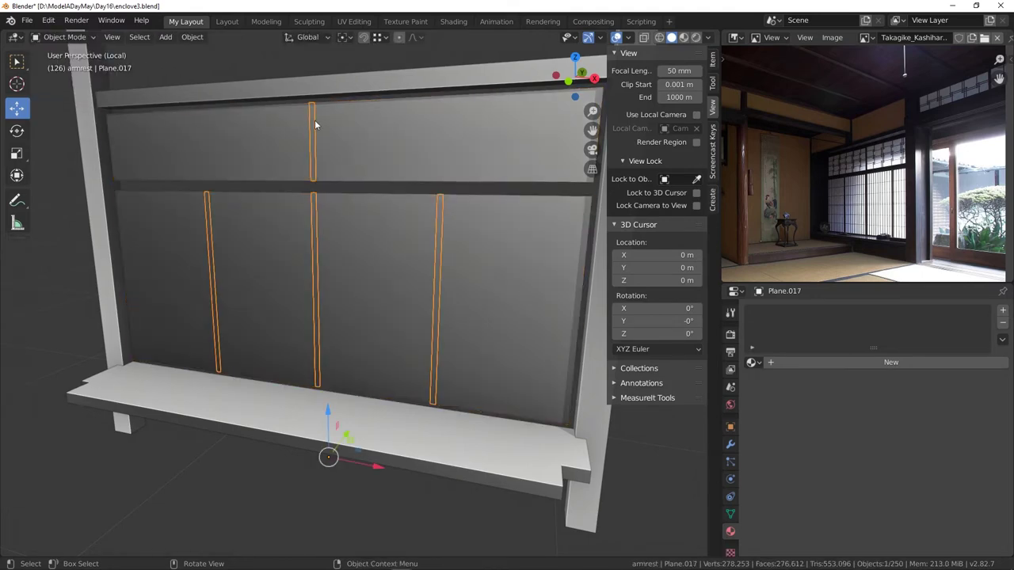
{"action": "left_click", "coordinate": [59, 37]}
{"action": "left_click", "coordinate": [59, 65]}
{"action": "middle_click_drag", "start_coordinate": [396, 159], "coordinate": [362, 175]}
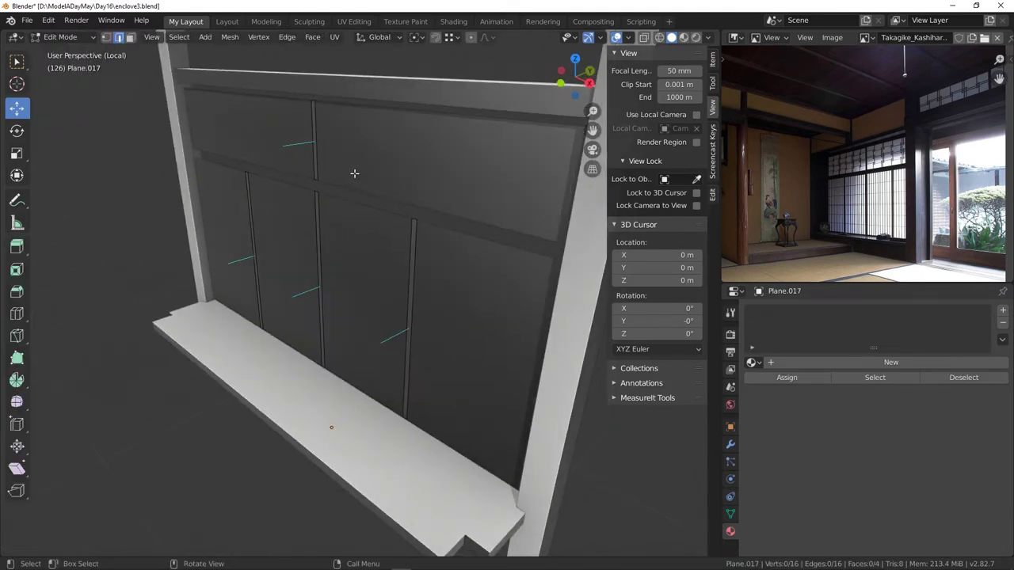
{"action": "key", "text": "a"}
{"action": "key", "text": "e"}
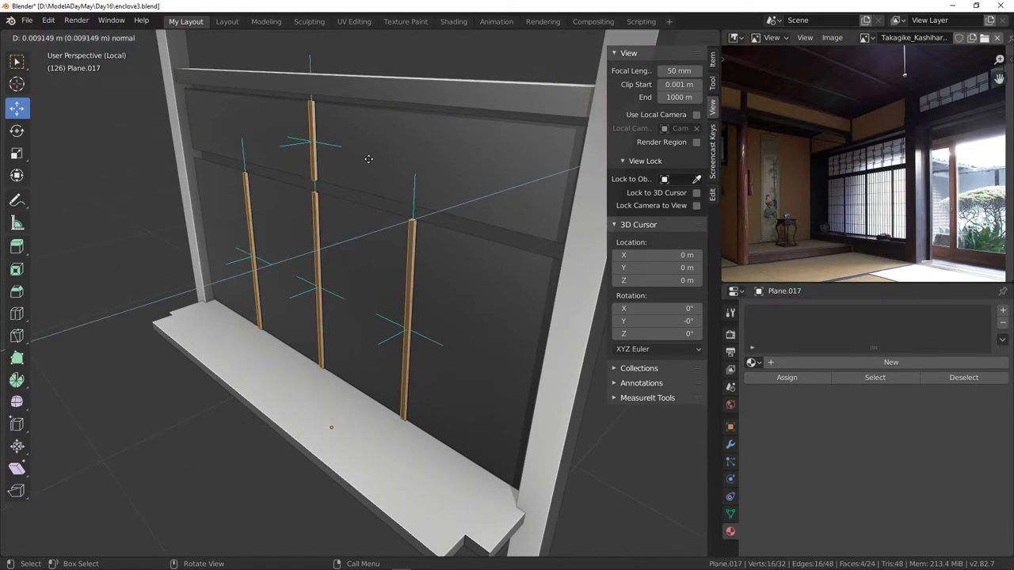
{"action": "left_click", "coordinate": [369, 159]}
{"action": "mouse_move", "coordinate": [335, 233]}
{"action": "middle_mouse_down"}
{"action": "mouse_move", "coordinate": [320, 236]}
{"action": "mouse_move", "coordinate": [341, 238]}
{"action": "middle_mouse_up"}
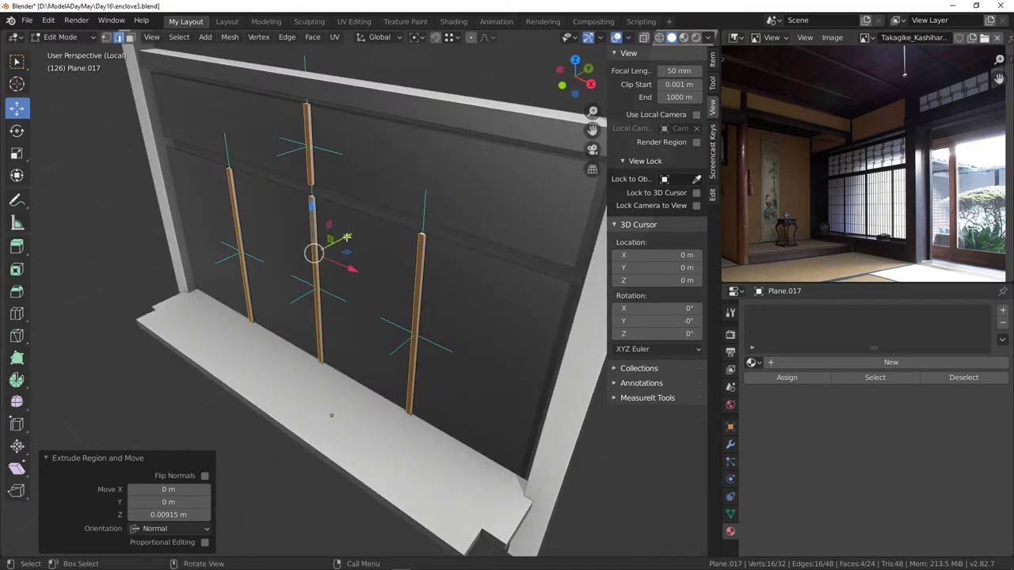
{"action": "left_click", "coordinate": [60, 38]}
{"action": "left_click", "coordinate": [67, 52]}
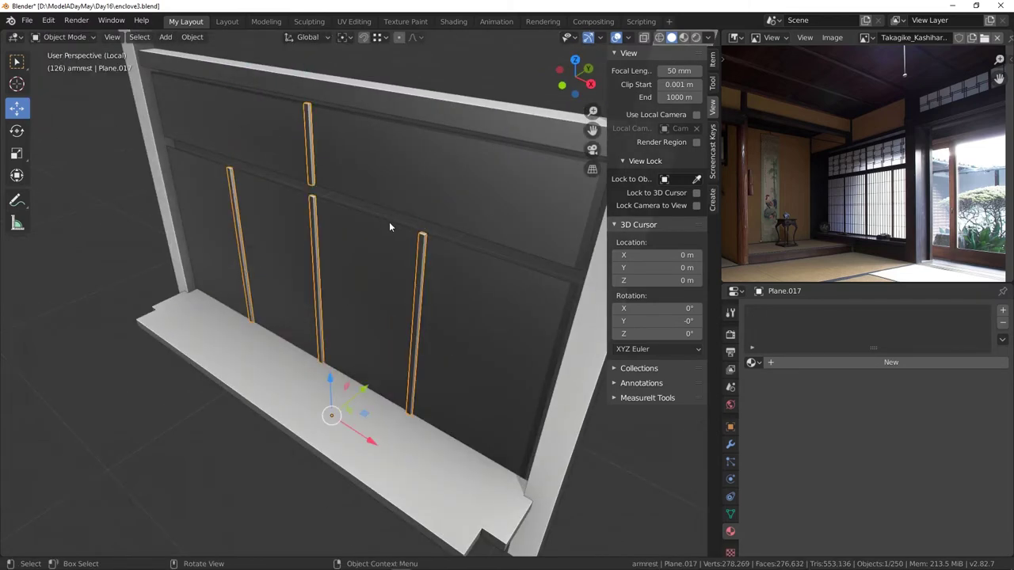
- Hide the extruded vertical bars and enlarge the reference photo around the window's upper lattice
{"action": "key", "text": "Delete"}
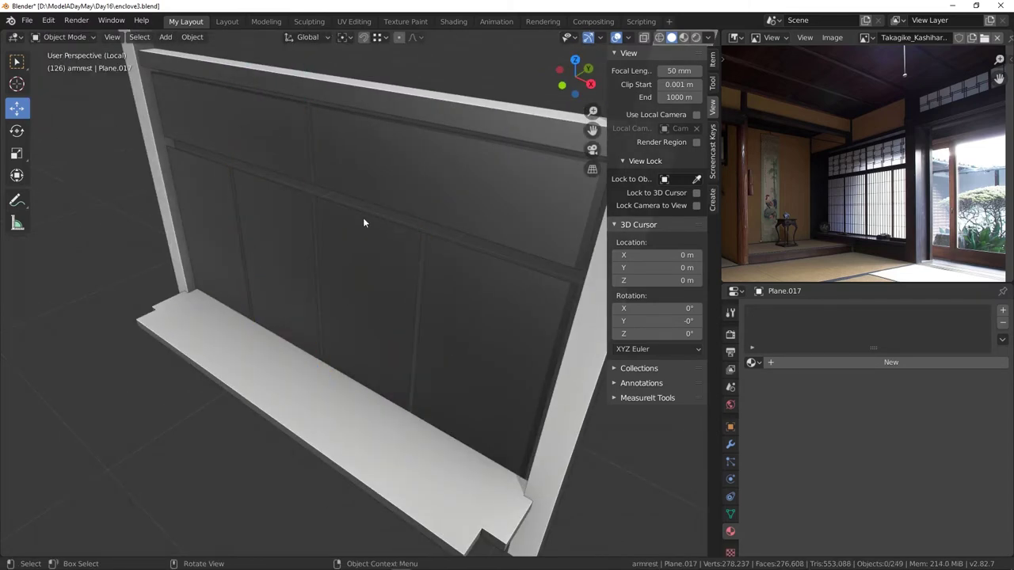
{"action": "middle_click_drag", "start_coordinate": [365, 220], "coordinate": [366, 174]}
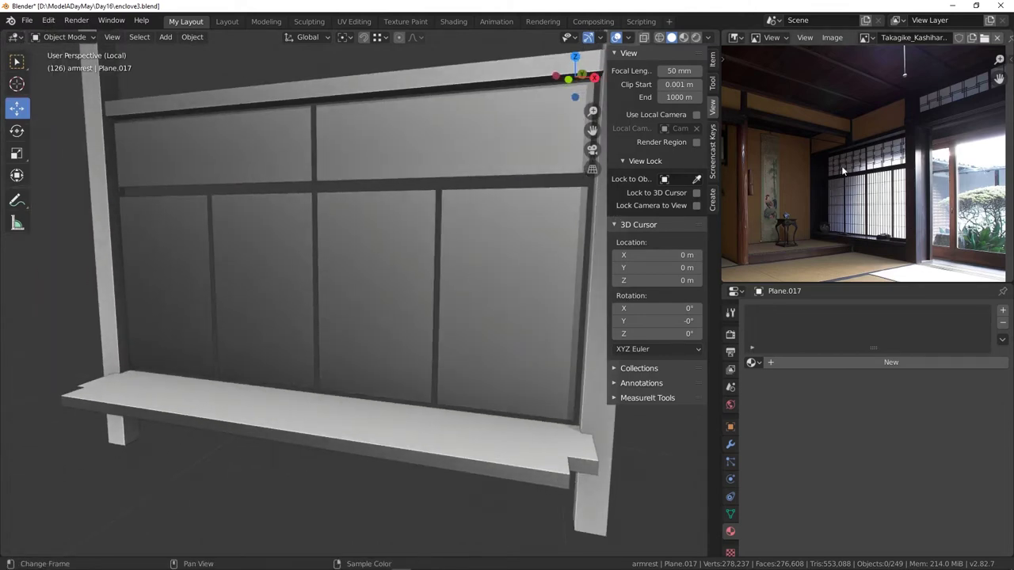
{"action": "scroll", "coordinate": [857, 158], "scroll_direction": "up", "scroll_amount": 5}
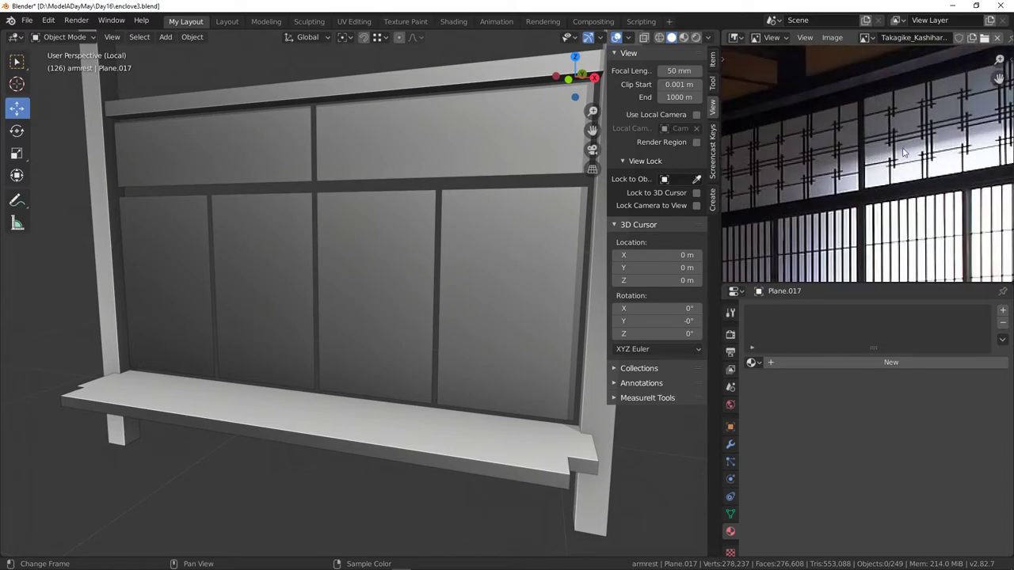
- Examine the upper lattice and the lower sliding panels' bar pattern in the reference photo
{"action": "middle_click_drag", "start_coordinate": [903, 149], "coordinate": [824, 163], "text": "shift"}
{"action": "middle_click_drag", "start_coordinate": [892, 131], "coordinate": [859, 137], "text": "shift"}
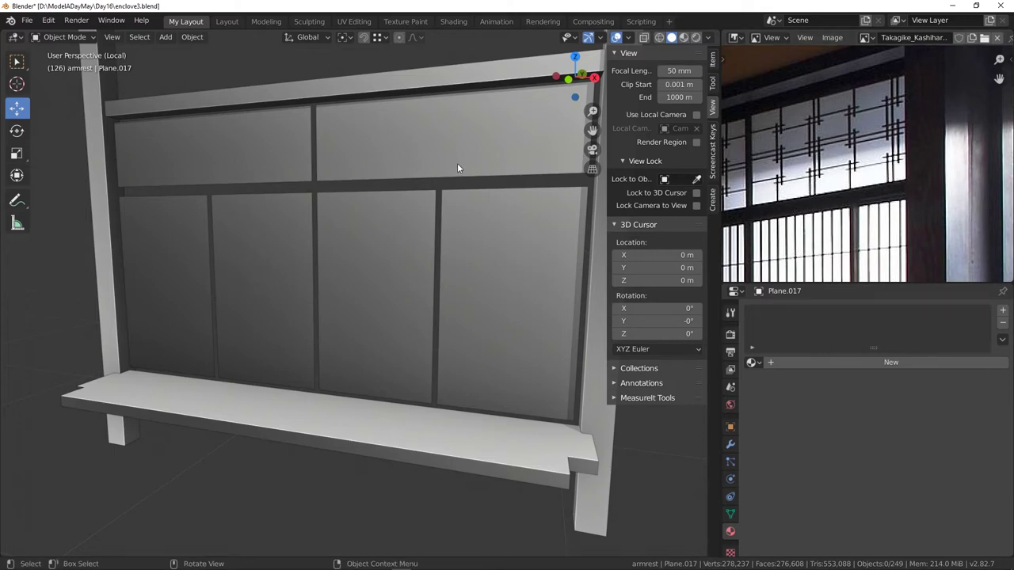
{"action": "mouse_move", "coordinate": [458, 164]}
{"action": "middle_mouse_down"}
{"action": "mouse_move", "coordinate": [452, 177]}
{"action": "mouse_move", "coordinate": [477, 165]}
{"action": "middle_mouse_up"}
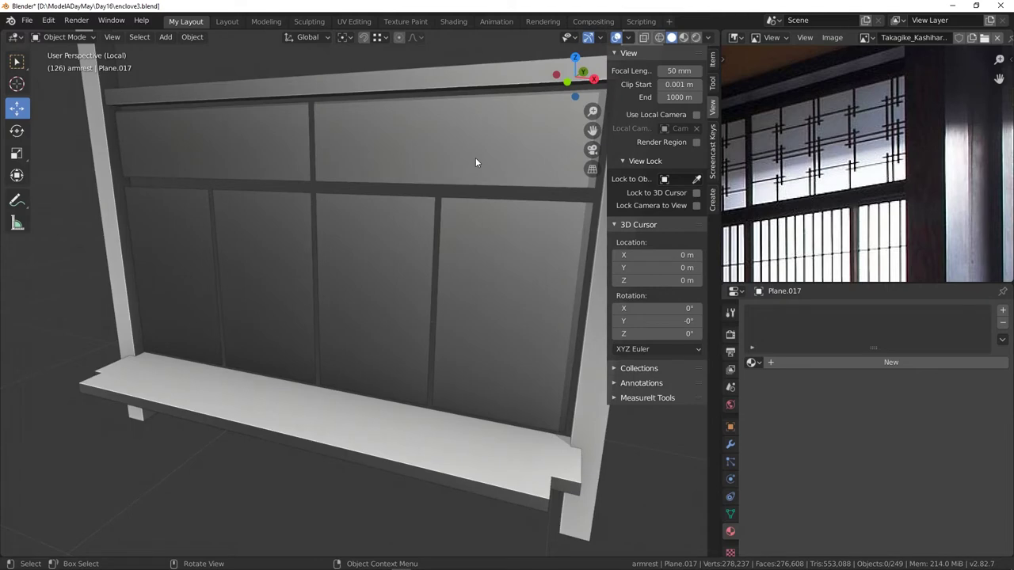
{"action": "scroll", "coordinate": [790, 260], "scroll_direction": "down", "scroll_amount": 2}
{"action": "middle_click_drag", "start_coordinate": [790, 259], "coordinate": [834, 103], "text": "shift"}
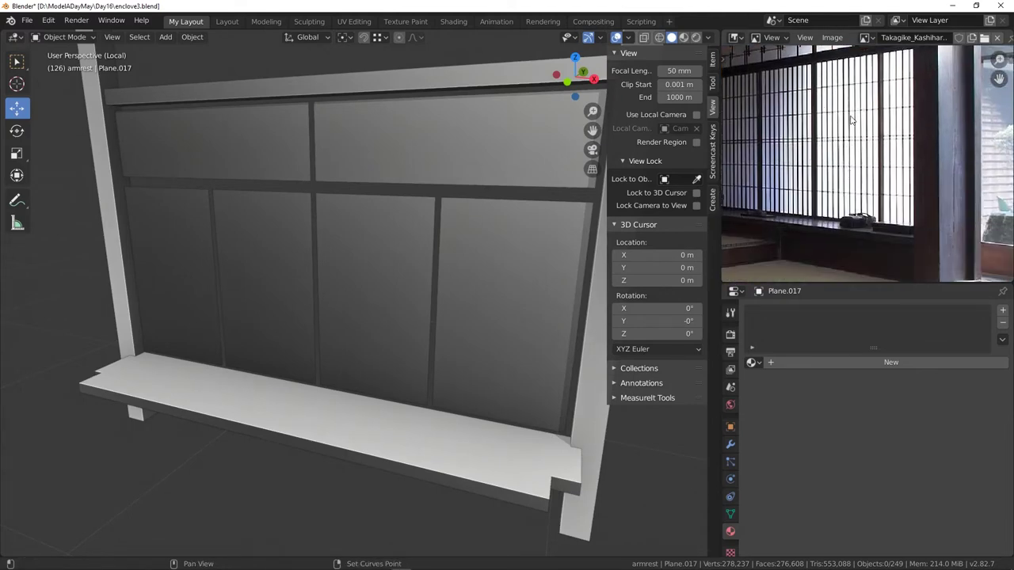
{"action": "scroll", "coordinate": [849, 162], "scroll_direction": "down", "scroll_amount": 1, "text": "ctrl"}
{"action": "middle_click_drag", "start_coordinate": [494, 272], "coordinate": [229, 257]}
- Separate the leftmost lower panel face into its own object in Edit Mode, and return to Object Mode
{"action": "left_click", "coordinate": [188, 231]}
{"action": "middle_click_drag", "start_coordinate": [188, 231], "coordinate": [277, 235]}
{"action": "left_click", "coordinate": [65, 37]}
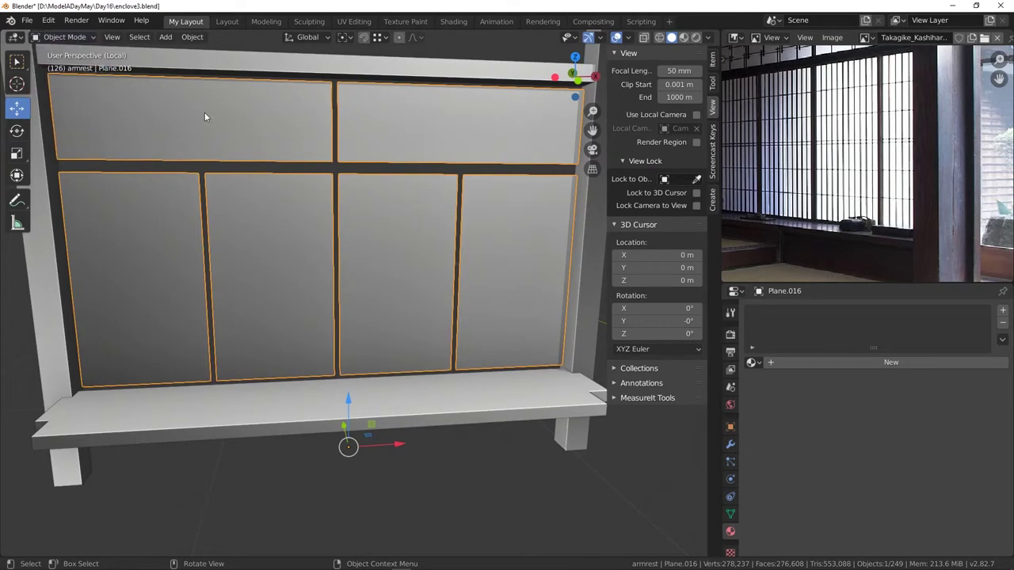
{"action": "left_click", "coordinate": [60, 38]}
{"action": "left_click", "coordinate": [62, 65]}
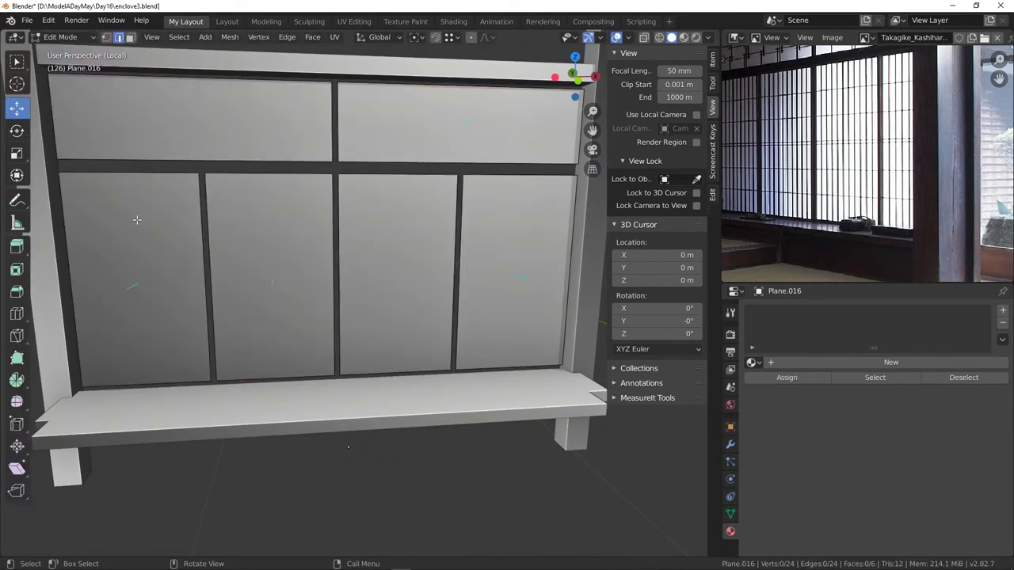
{"action": "left_click", "coordinate": [130, 37]}
{"action": "left_click", "coordinate": [141, 259]}
{"action": "key", "text": "p"}
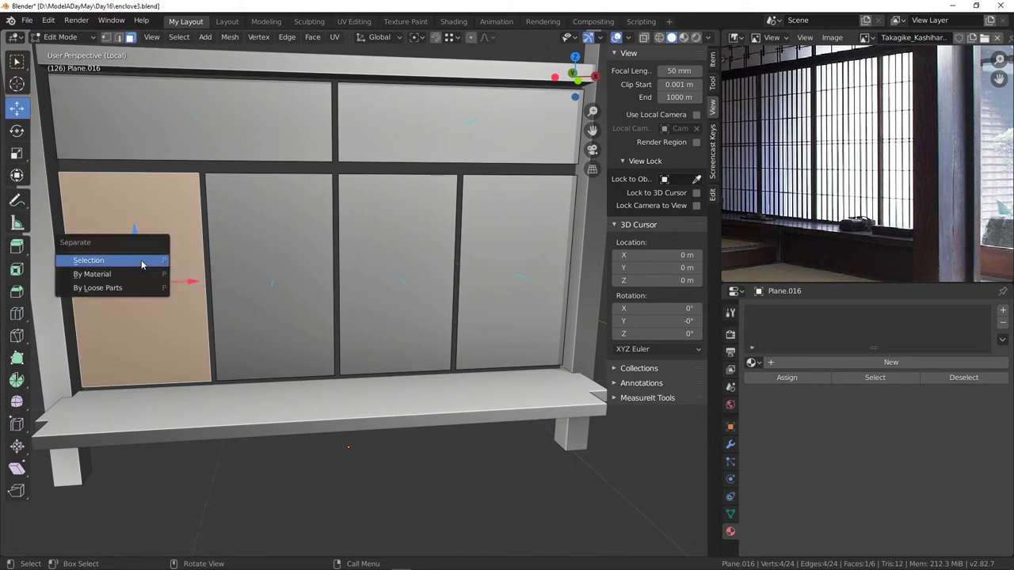
{"action": "left_click", "coordinate": [141, 260]}
{"action": "left_click", "coordinate": [63, 37]}
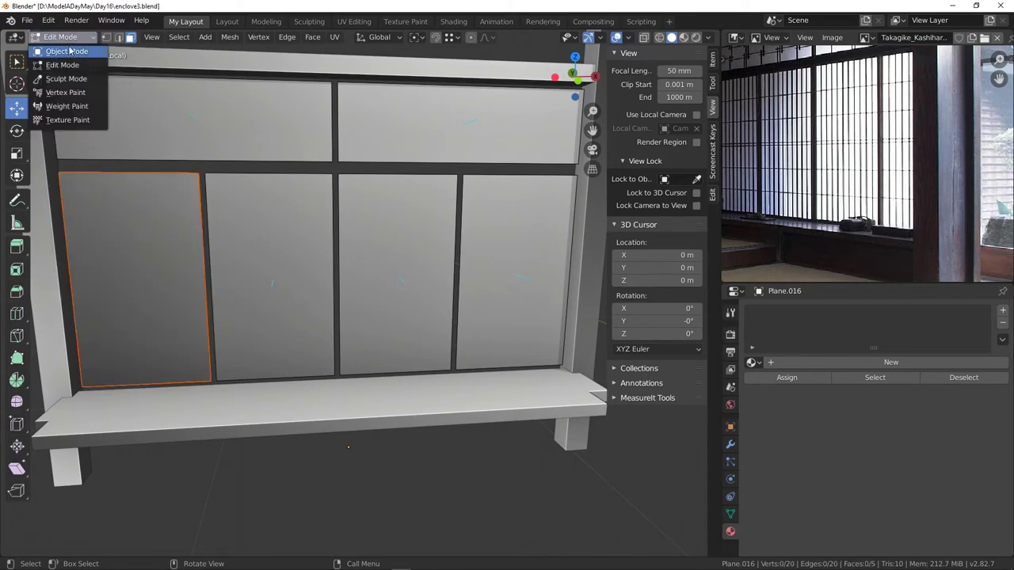
{"action": "left_click", "coordinate": [70, 49]}
- Make a linked duplicate of the leftmost lower panel and move it 0.34 m along X onto the second panel
{"action": "left_click", "coordinate": [178, 229]}
{"action": "middle_click_drag", "start_coordinate": [268, 248], "coordinate": [193, 224]}
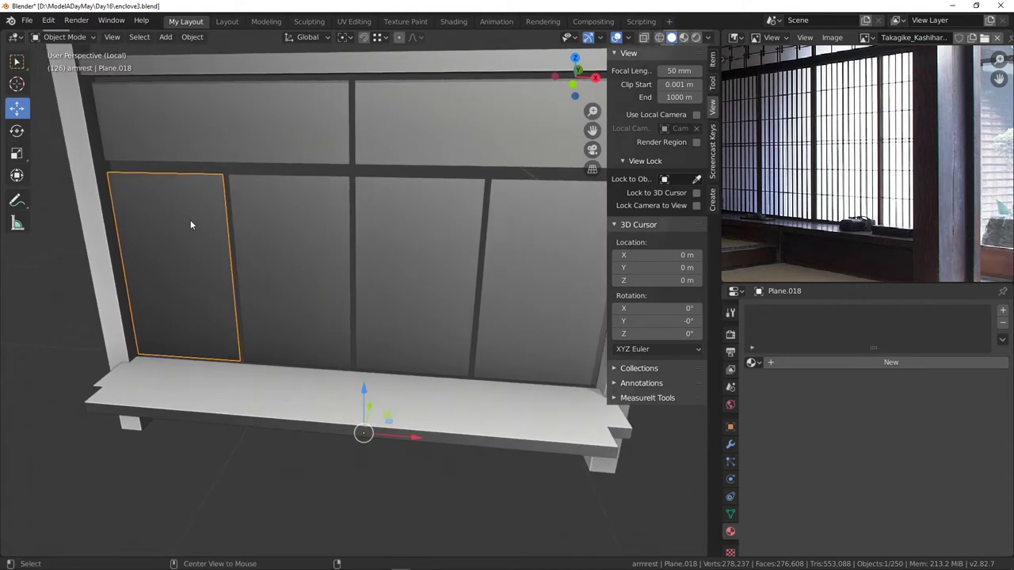
{"action": "key", "text": "alt+d"}
{"action": "right_click", "coordinate": [190, 225]}
{"action": "key", "text": "g"}
{"action": "key", "text": "x"}
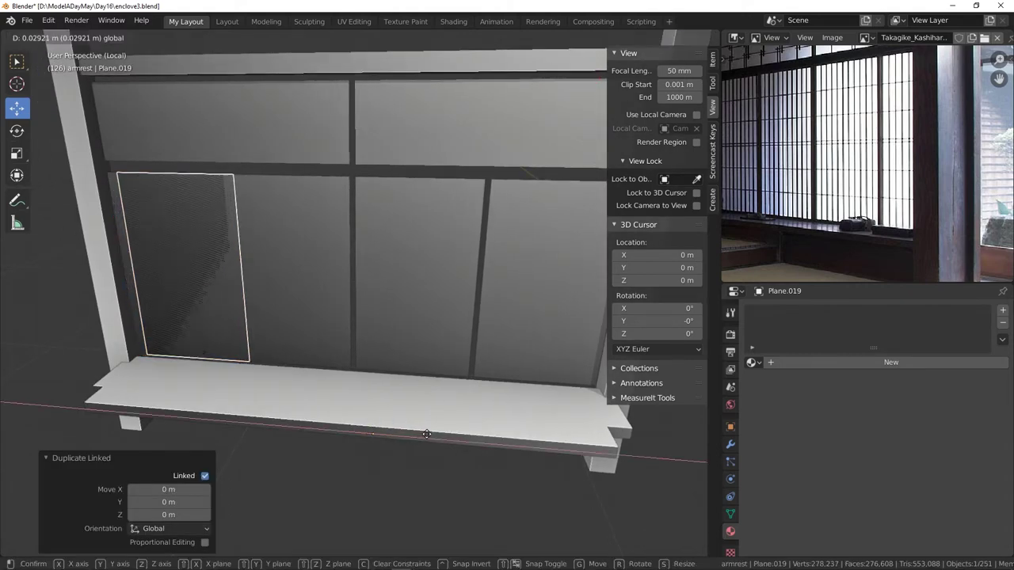
{"action": "left_click", "coordinate": [529, 438]}
- Fine-tune the duplicate's fit in the second opening by moving it -0.000786 m and another -0.000079 m along X
{"action": "middle_click_drag", "start_coordinate": [335, 259], "coordinate": [332, 200]}
{"action": "scroll", "coordinate": [333, 200], "scroll_direction": "up", "scroll_amount": 3}
{"action": "key", "text": "g"}
{"action": "key", "text": "x"}
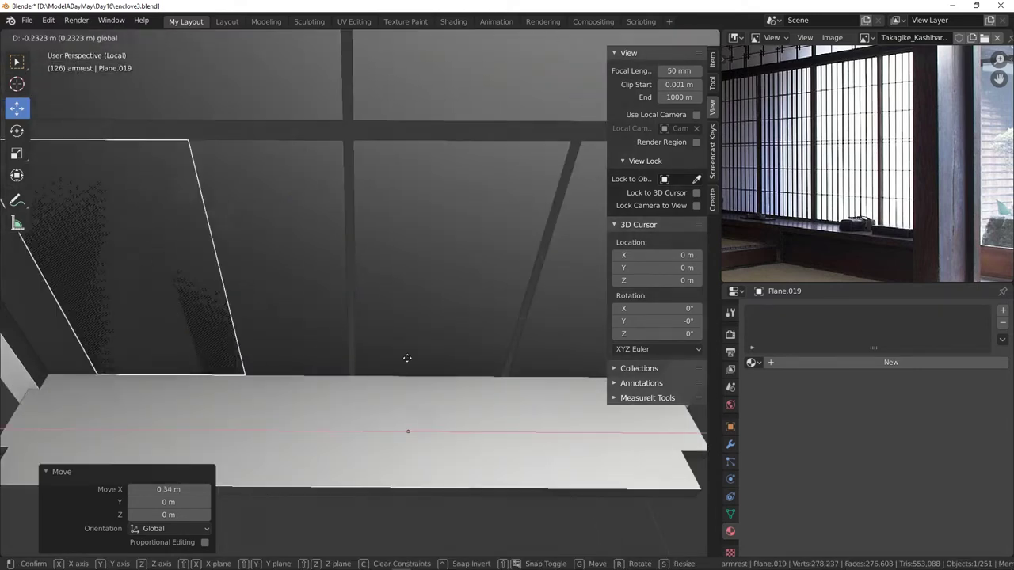
{"action": "left_click", "coordinate": [389, 251]}
{"action": "scroll", "coordinate": [386, 251], "scroll_direction": "down", "scroll_amount": 2}
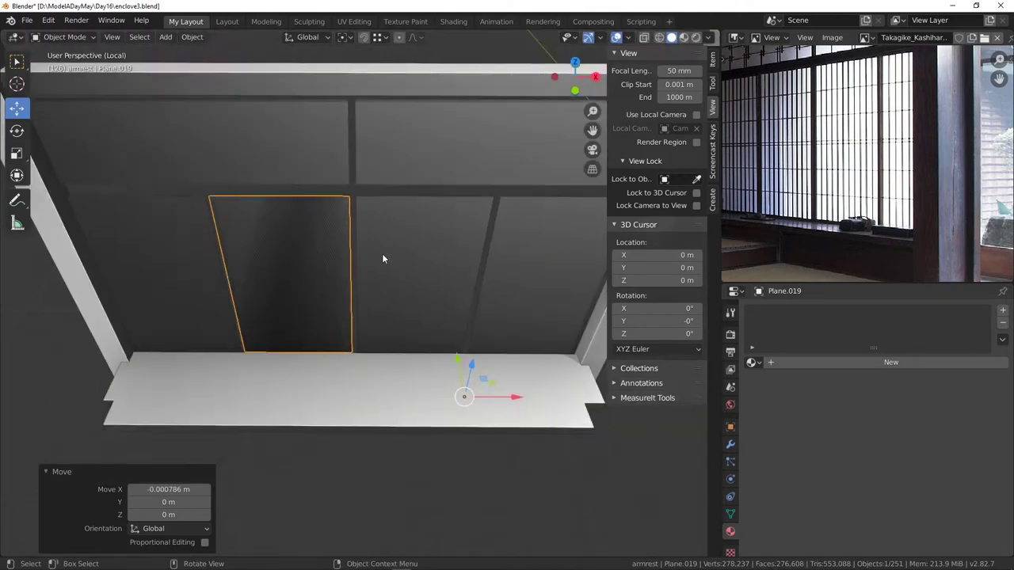
{"action": "middle_click_drag", "start_coordinate": [383, 254], "coordinate": [275, 208]}
{"action": "scroll", "coordinate": [230, 191], "scroll_direction": "up", "scroll_amount": 2}
{"action": "middle_click_drag", "start_coordinate": [219, 191], "coordinate": [256, 152]}
{"action": "mouse_move", "coordinate": [263, 217]}
{"action": "middle_mouse_down"}
{"action": "mouse_move", "coordinate": [259, 204]}
{"action": "mouse_move", "coordinate": [245, 223]}
{"action": "middle_mouse_up"}
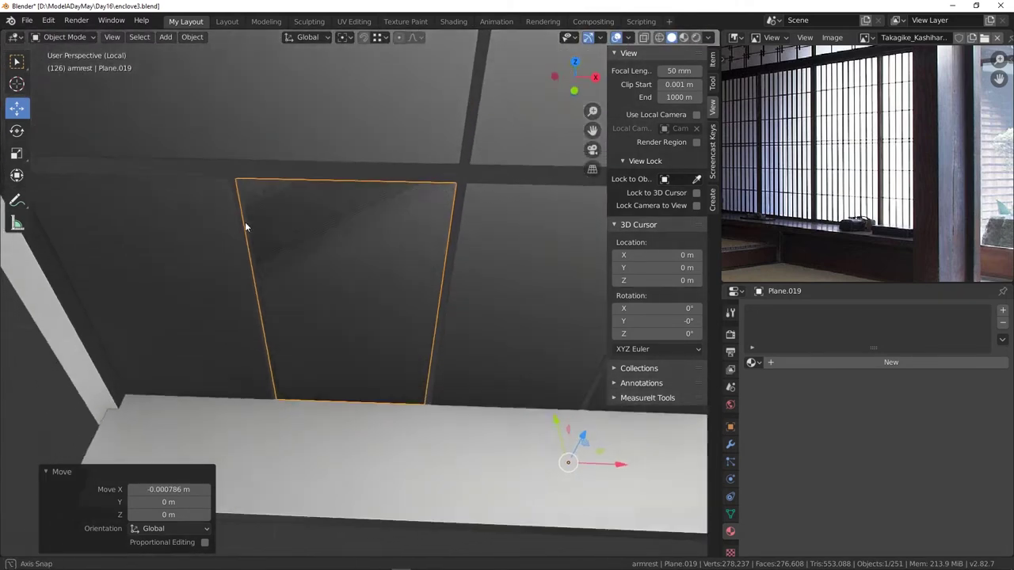
{"action": "scroll", "coordinate": [244, 222], "scroll_direction": "down", "scroll_amount": 1}
{"action": "scroll", "coordinate": [338, 250], "scroll_direction": "down", "scroll_amount": 1}
{"action": "middle_click_drag", "start_coordinate": [337, 253], "coordinate": [241, 171]}
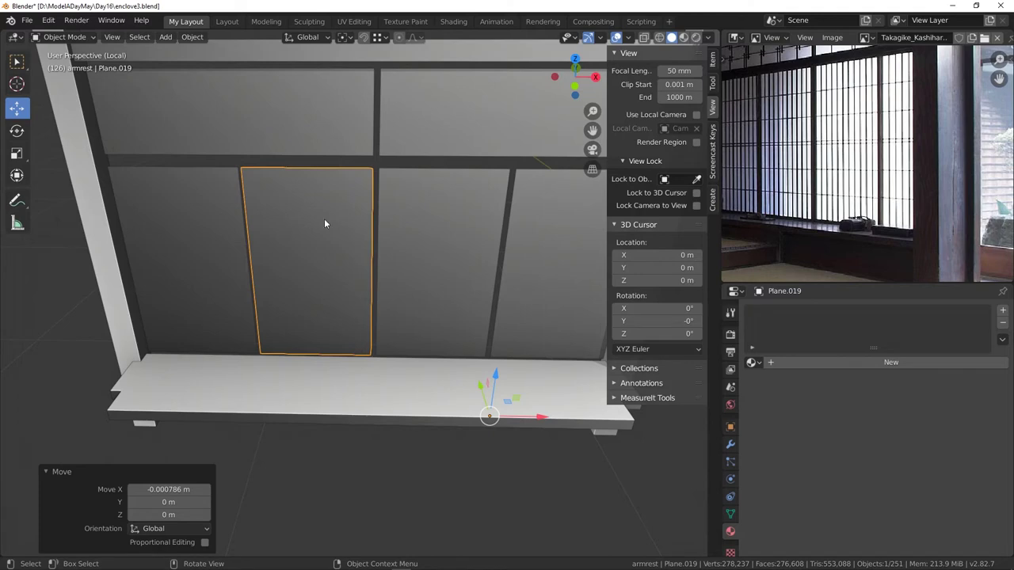
{"action": "mouse_move", "coordinate": [438, 239]}
{"action": "middle_mouse_down", "text": "shift"}
{"action": "mouse_move", "coordinate": [378, 234]}
{"action": "mouse_move", "coordinate": [420, 206]}
{"action": "middle_mouse_up", "text": "shift"}
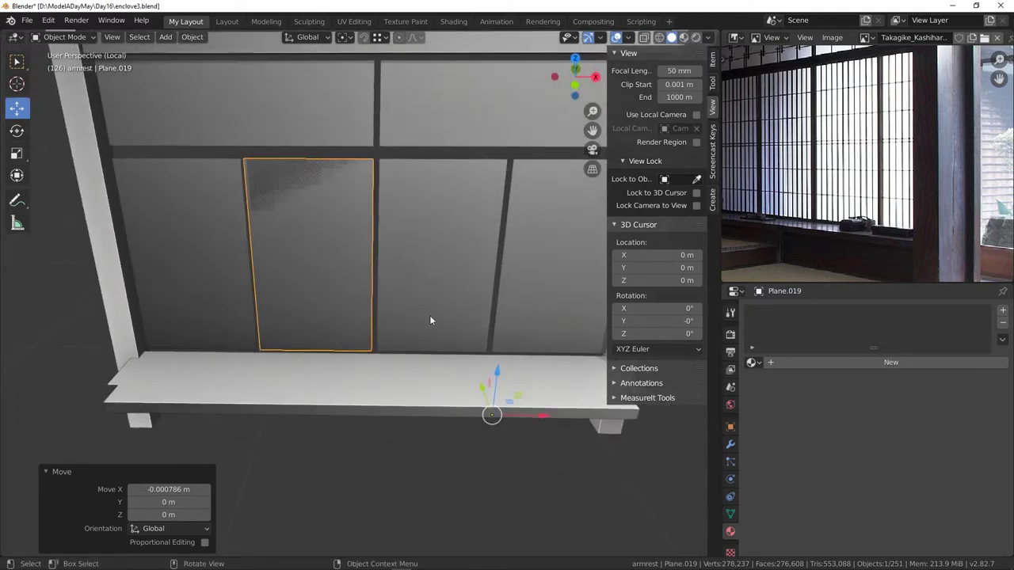
{"action": "left_click_drag", "start_coordinate": [525, 413], "coordinate": [525, 414]}
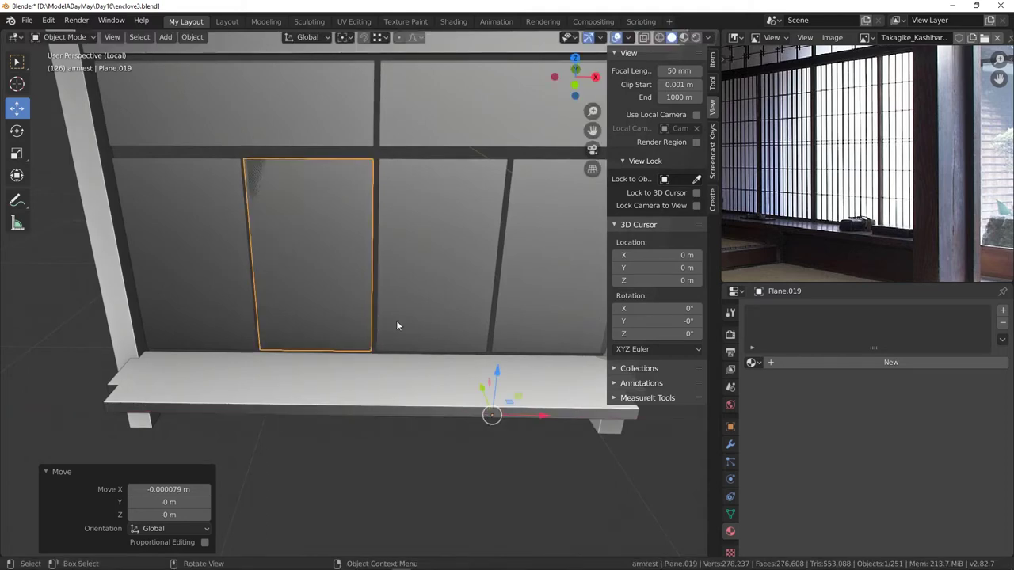
- Make another linked duplicate of the leftmost lower panel, move it 0.678 m along X onto the third panel, and nudge it 0.00398 m
{"action": "left_click", "coordinate": [222, 240]}
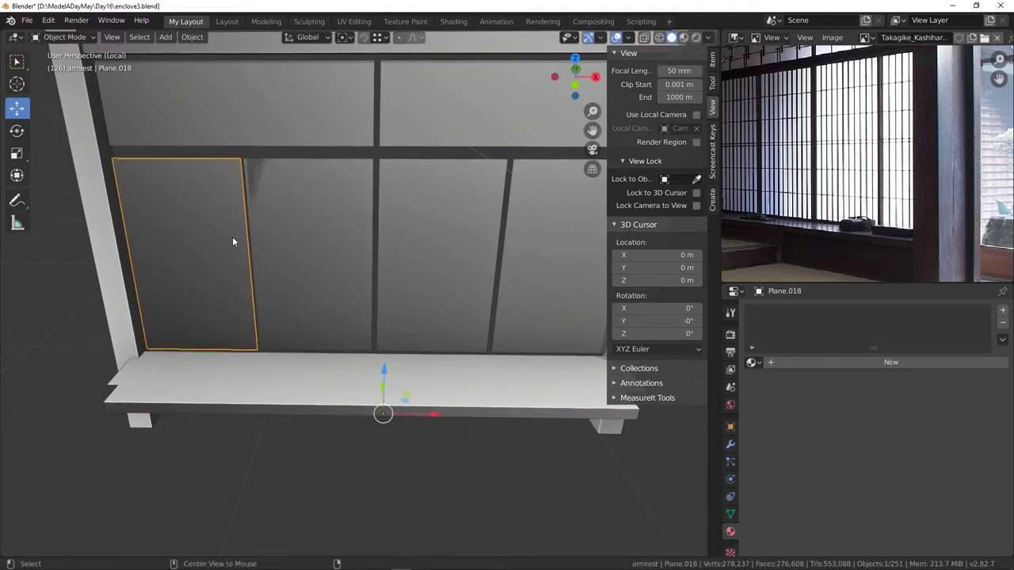
{"action": "key", "text": "alt+d"}
{"action": "right_click", "coordinate": [232, 236]}
{"action": "left_click_drag", "start_coordinate": [436, 416], "coordinate": [466, 246]}
{"action": "middle_click_drag", "start_coordinate": [441, 326], "coordinate": [554, 472]}
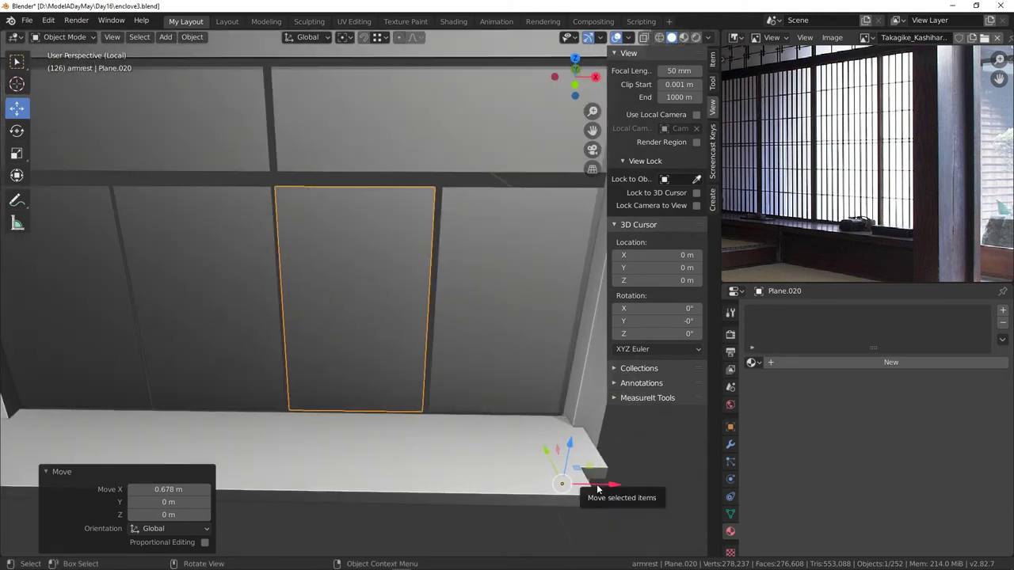
{"action": "left_click_drag", "start_coordinate": [596, 486], "coordinate": [599, 485]}
{"action": "middle_click_drag", "start_coordinate": [599, 486], "coordinate": [386, 335]}
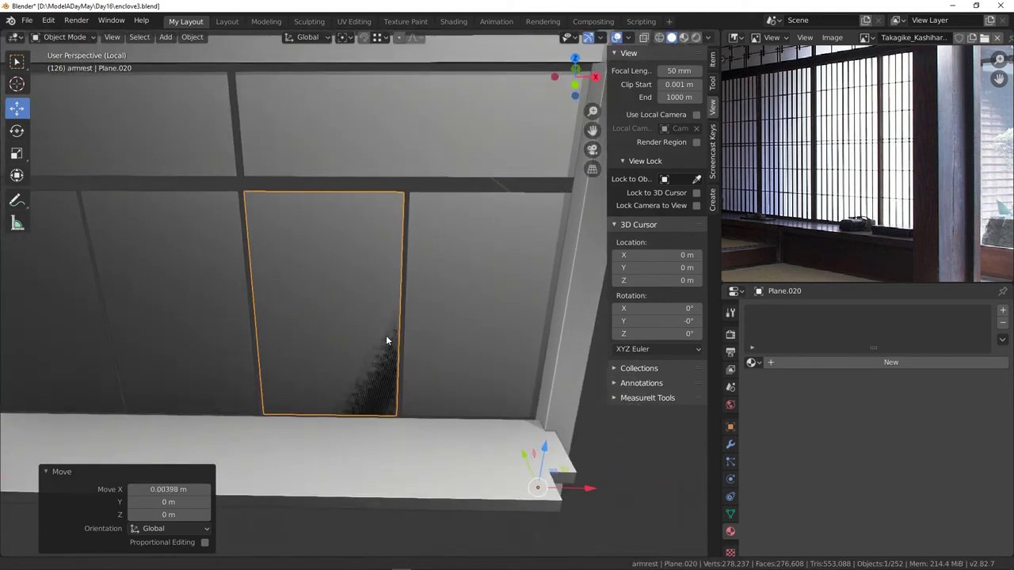
- Make a linked duplicate of the third lower panel and move it 0.342 m along X onto the fourth panel
{"action": "key", "text": "shift+d"}
{"action": "right_click", "coordinate": [386, 335]}
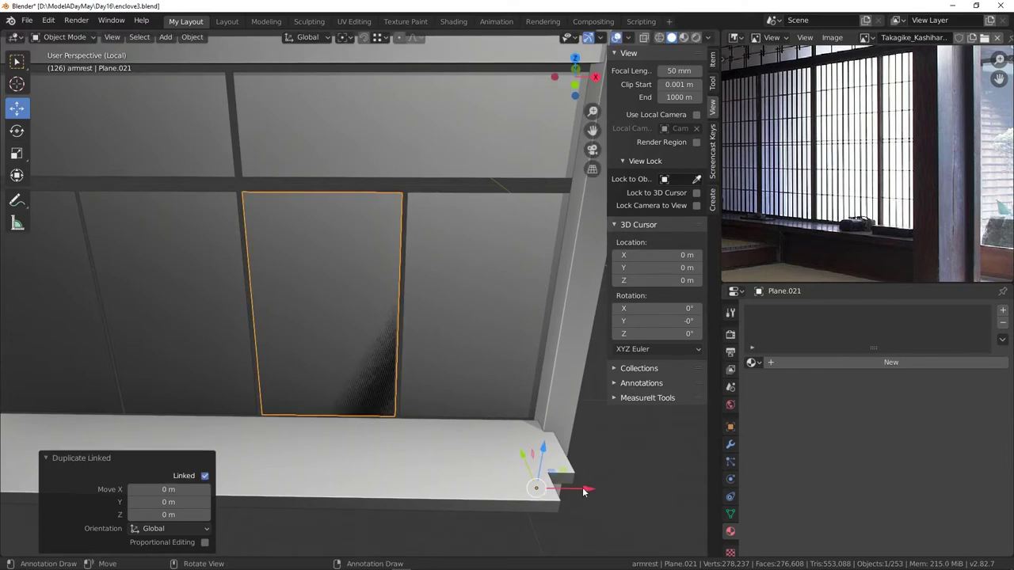
{"action": "left_click_drag", "start_coordinate": [583, 492], "coordinate": [715, 486]}
{"action": "middle_click_drag", "start_coordinate": [521, 324], "coordinate": [448, 267]}
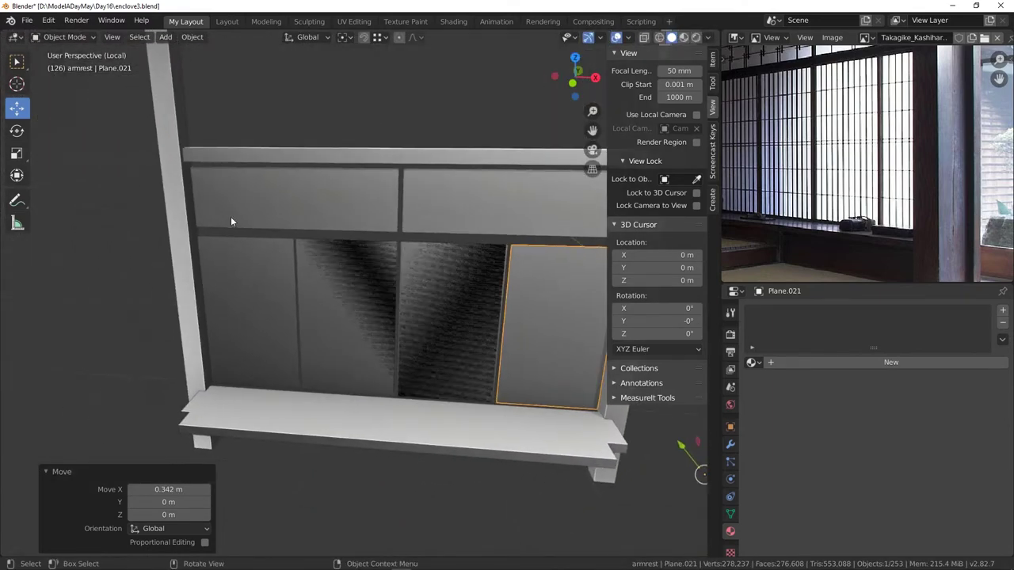
- Delete the three remaining original lower panel faces from the upper panels' object in Edit Mode, and return to Object Mode
{"action": "left_click", "coordinate": [319, 197]}
{"action": "key", "text": "shift+l"}
{"action": "left_click", "coordinate": [65, 37]}
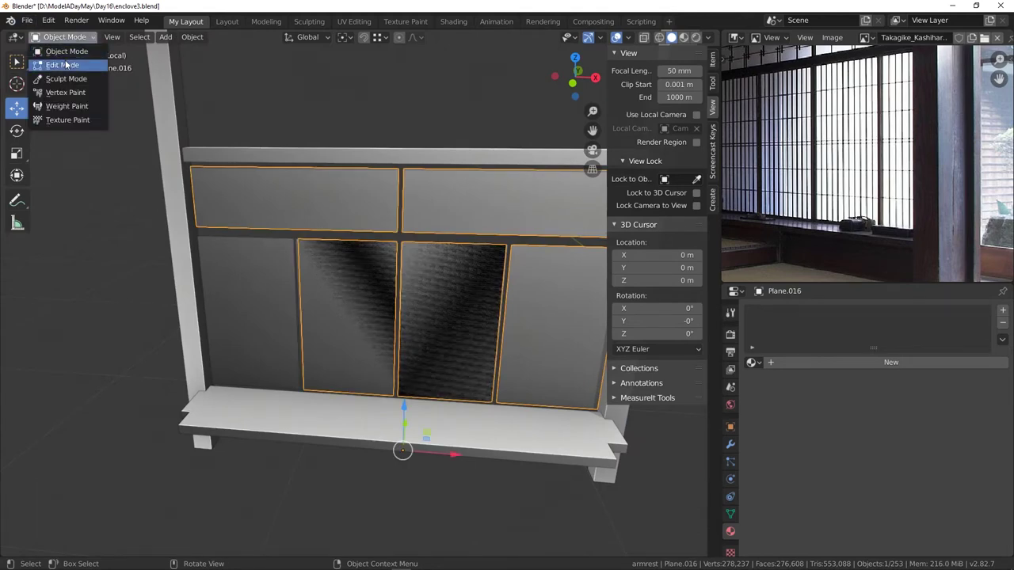
{"action": "left_click", "coordinate": [63, 65]}
{"action": "left_click", "coordinate": [346, 319]}
{"action": "left_click", "coordinate": [454, 323], "text": "shift"}
{"action": "left_click", "coordinate": [539, 329], "text": "shift"}
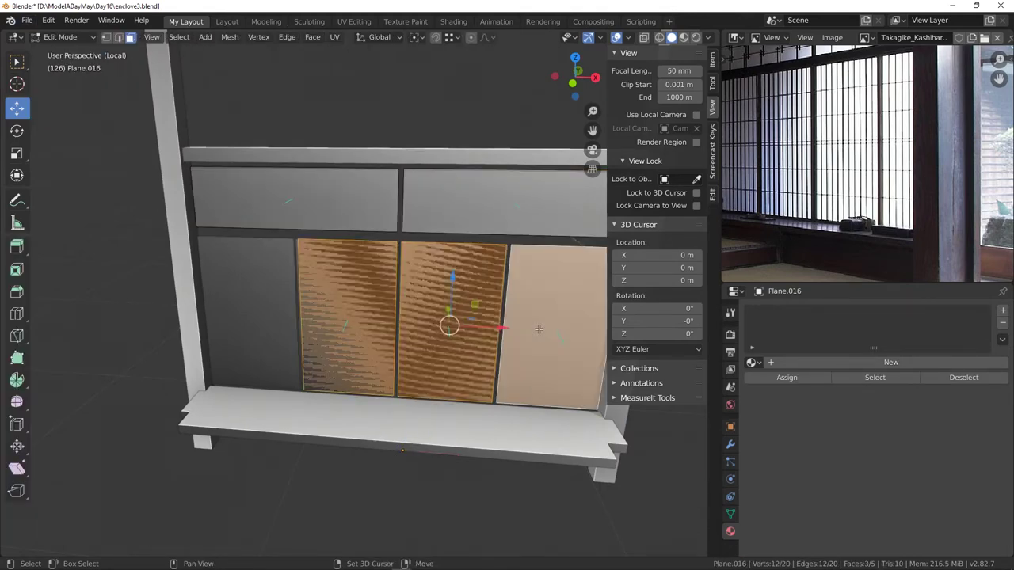
{"action": "key", "text": "x"}
{"action": "left_click", "coordinate": [538, 328]}
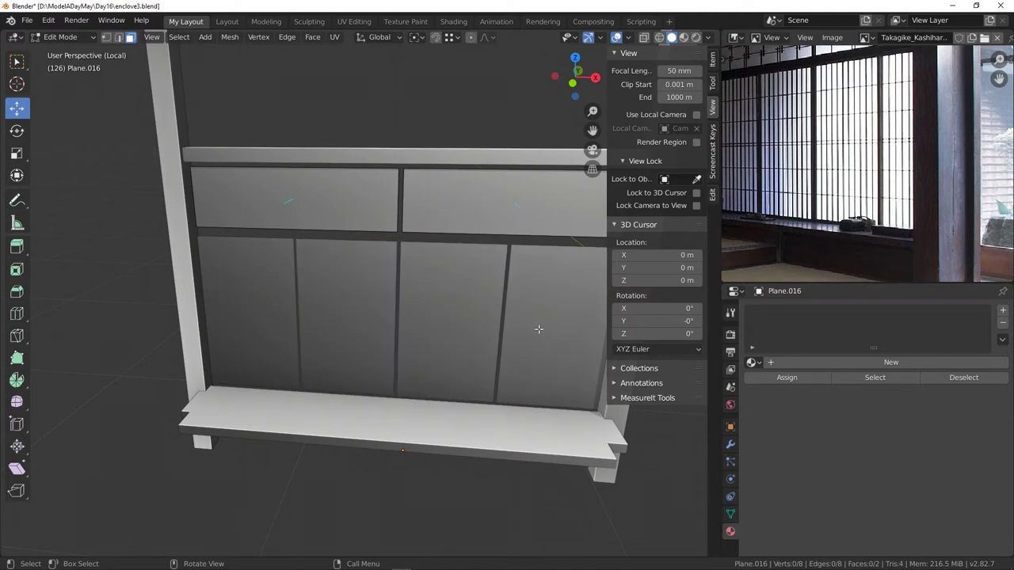
{"action": "middle_click_drag", "start_coordinate": [539, 329], "coordinate": [443, 316]}
{"action": "left_click", "coordinate": [65, 38]}
{"action": "left_click", "coordinate": [64, 50]}
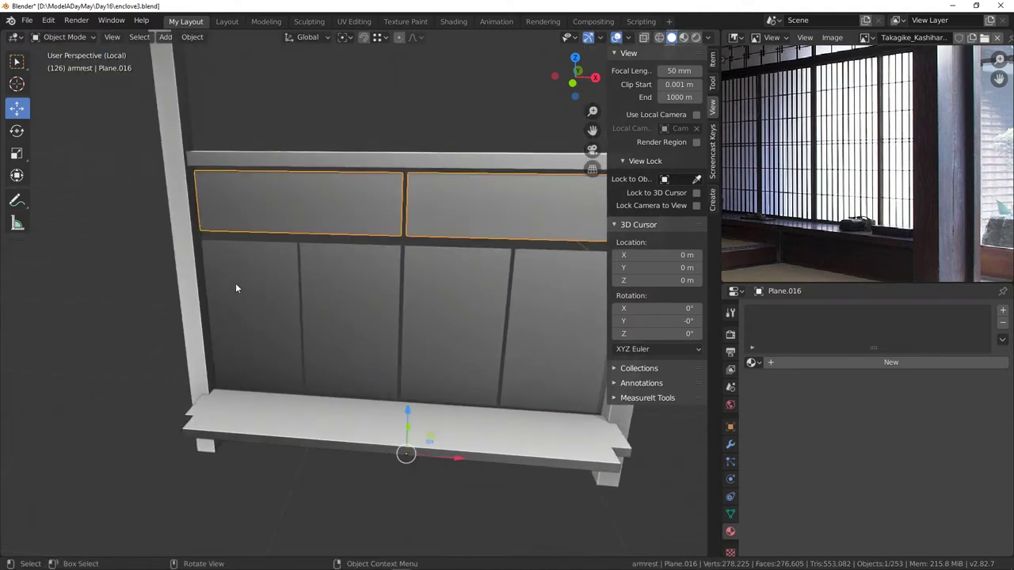
- In Edit Mode, add 10 evenly spaced vertical loop cuts with no slide to the leftmost lower panel
{"action": "left_click", "coordinate": [259, 292]}
{"action": "middle_click_drag", "start_coordinate": [261, 294], "coordinate": [267, 294]}
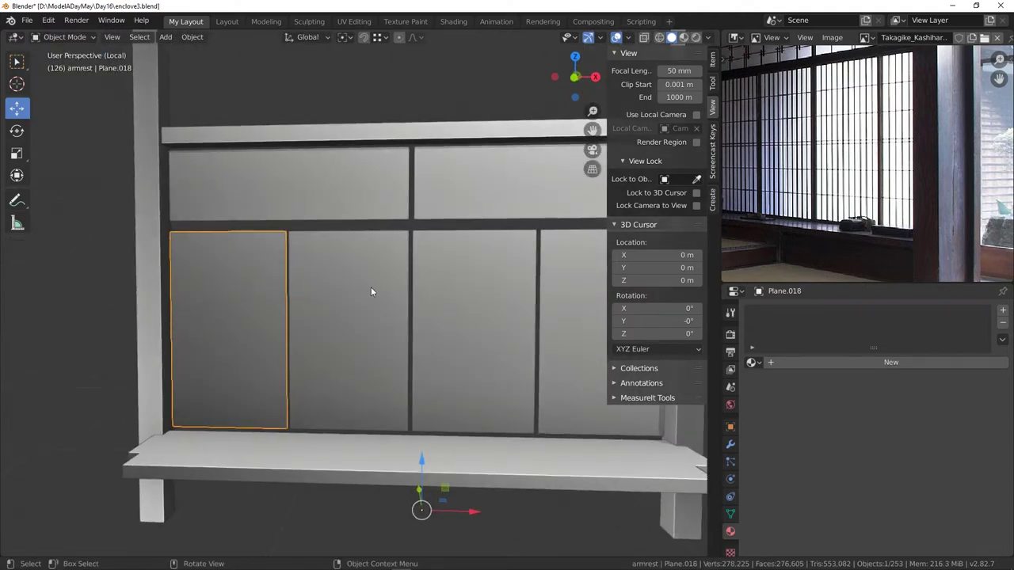
{"action": "middle_click_drag", "start_coordinate": [544, 292], "coordinate": [344, 282]}
{"action": "scroll", "coordinate": [343, 282], "scroll_direction": "up", "scroll_amount": 2}
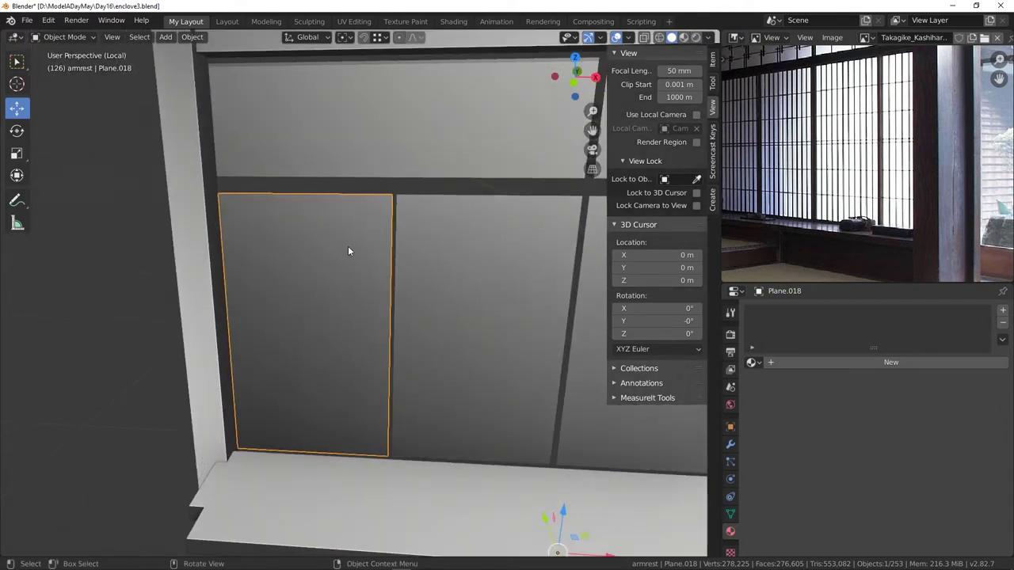
{"action": "left_click", "coordinate": [63, 36]}
{"action": "left_click", "coordinate": [67, 66]}
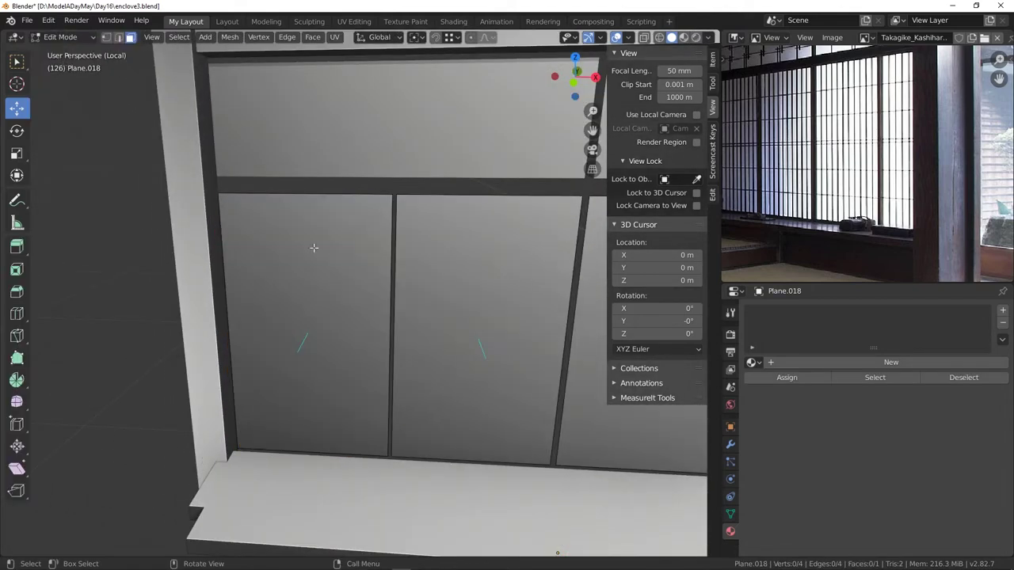
{"action": "key", "text": "a"}
{"action": "scroll", "coordinate": [320, 260], "scroll_direction": "up", "scroll_amount": 1}
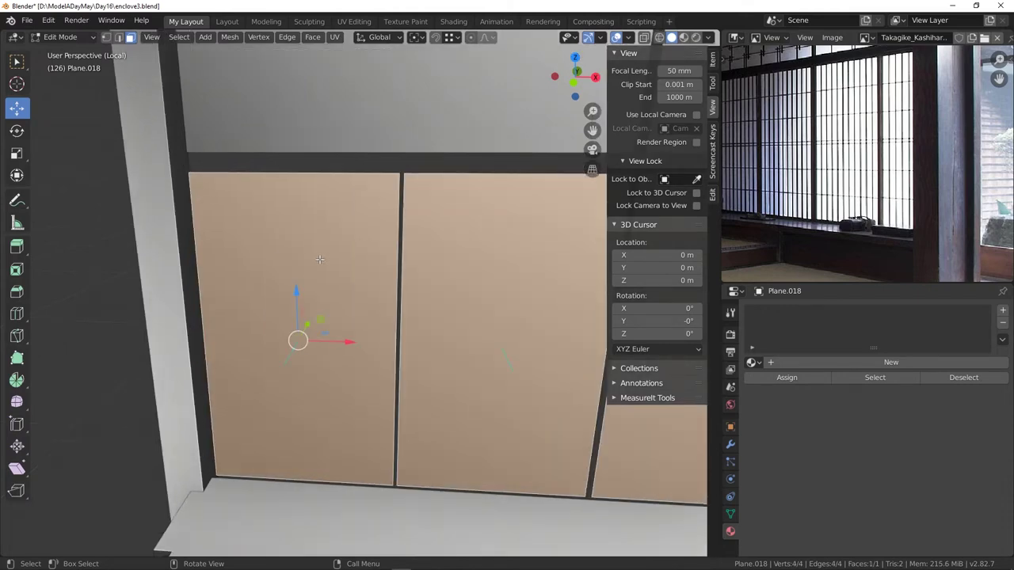
{"action": "scroll", "coordinate": [526, 230], "scroll_direction": "down", "scroll_amount": 1}
{"action": "key", "text": "ctrl+r"}
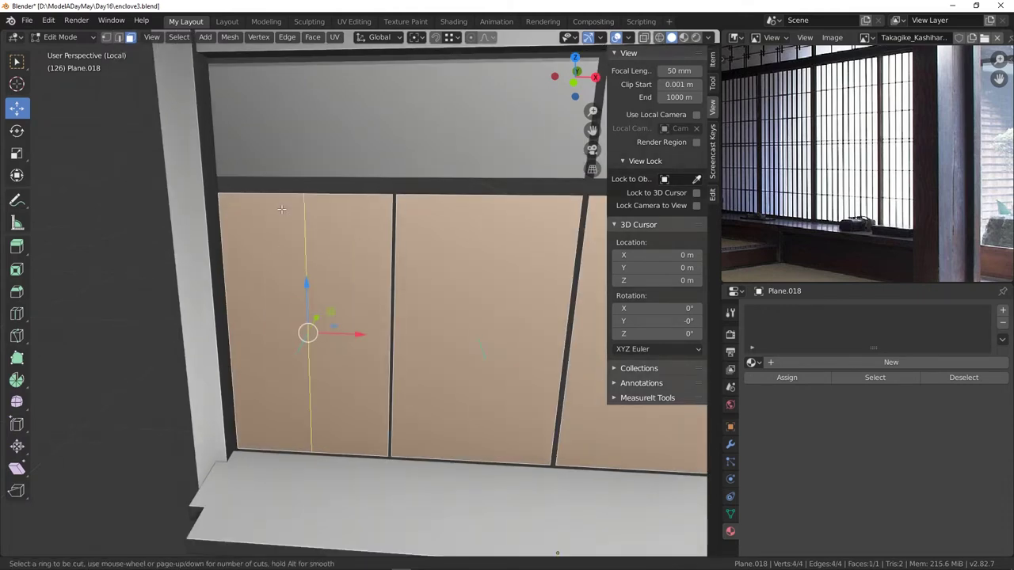
{"action": "scroll", "coordinate": [287, 205], "scroll_direction": "up", "scroll_amount": 2}
{"action": "scroll", "coordinate": [286, 205], "scroll_direction": "up", "scroll_amount": 7}
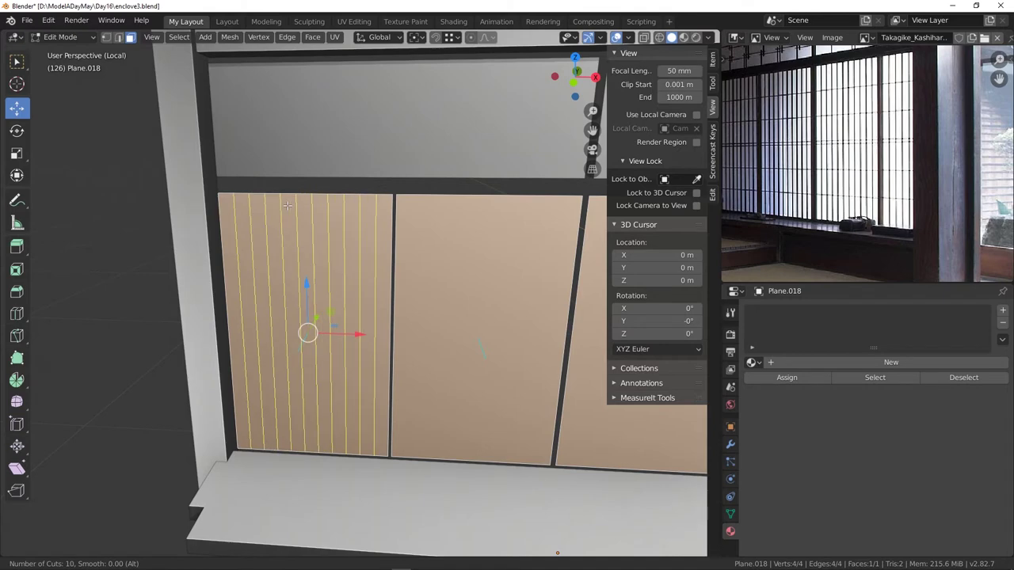
{"action": "left_click", "coordinate": [286, 205]}
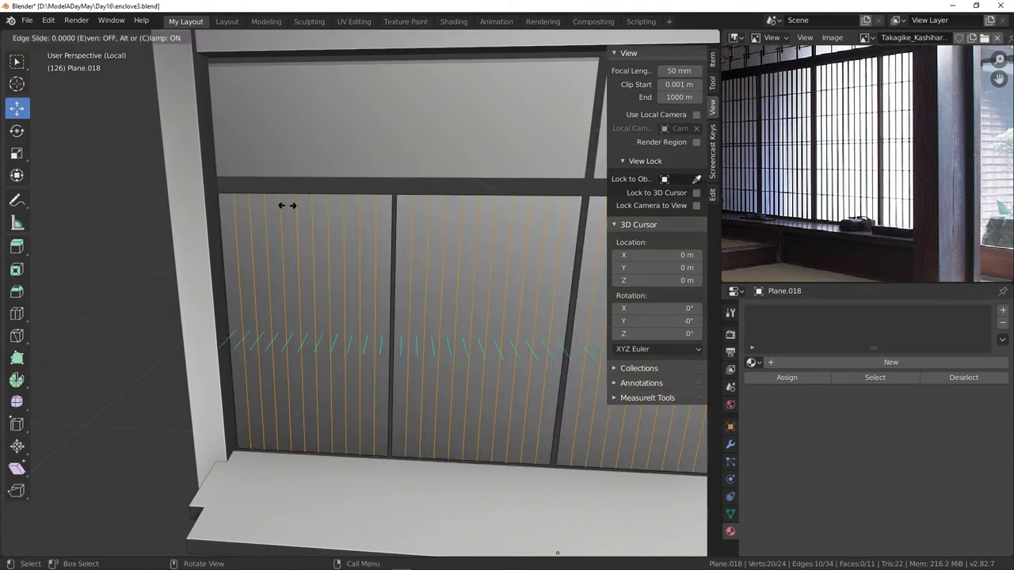
{"action": "left_click", "coordinate": [286, 205]}
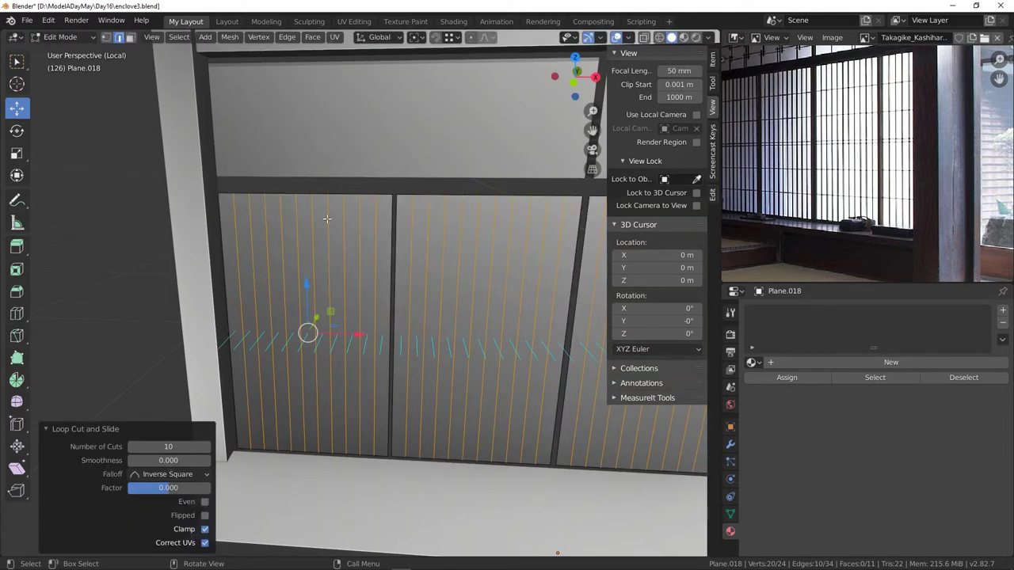
- Bevel the ten vertical loop cuts on the leftmost lower panel with an offset of 0.0001 m
{"action": "key", "text": "ctrl+b"}
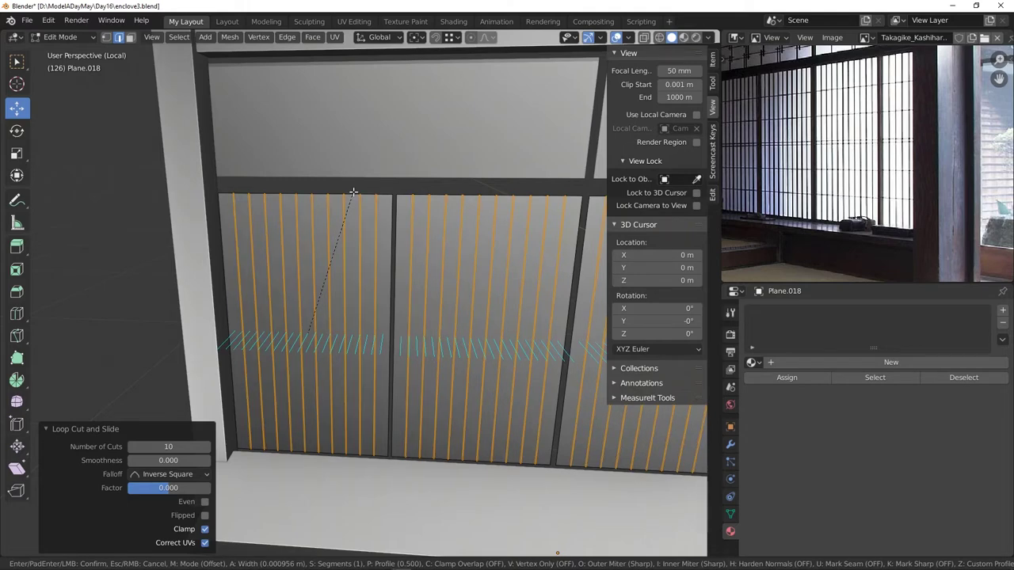
{"action": "left_click", "coordinate": [365, 210]}
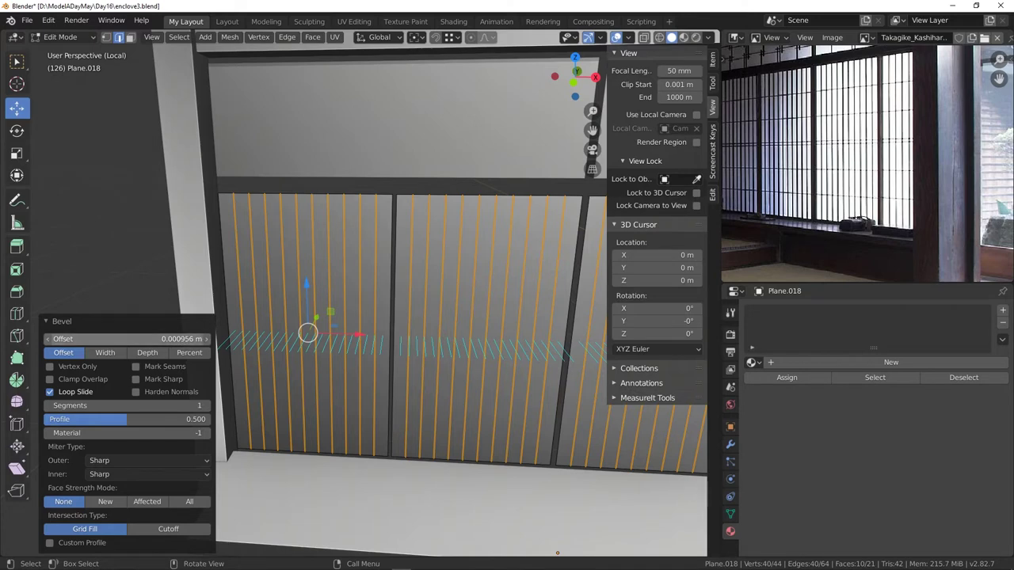
{"action": "left_click", "coordinate": [103, 341]}
{"action": "key", "text": "ctrl+a"}
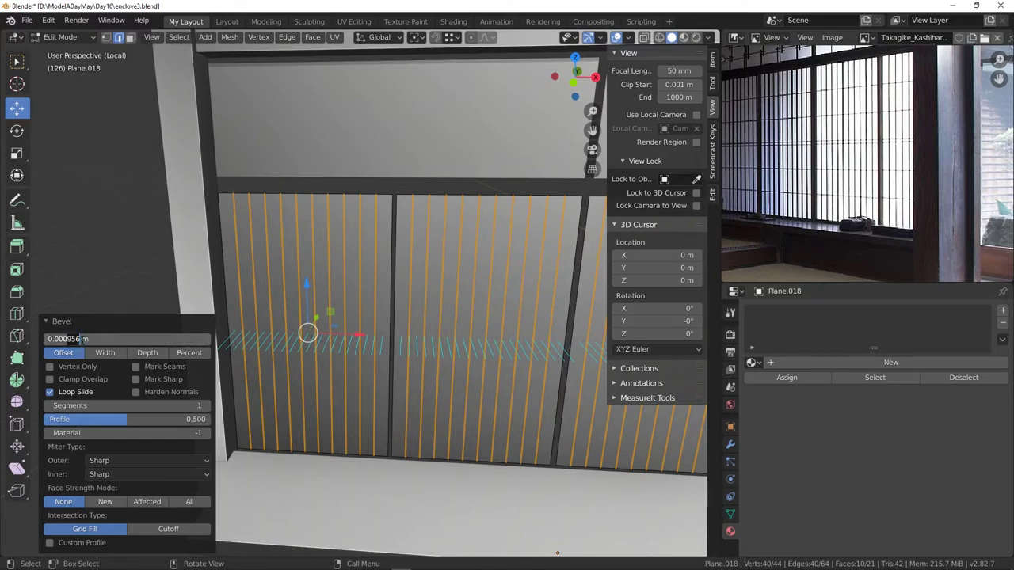
{"action": "type", "text": "0.0001 m"}
{"action": "key", "text": "Return"}
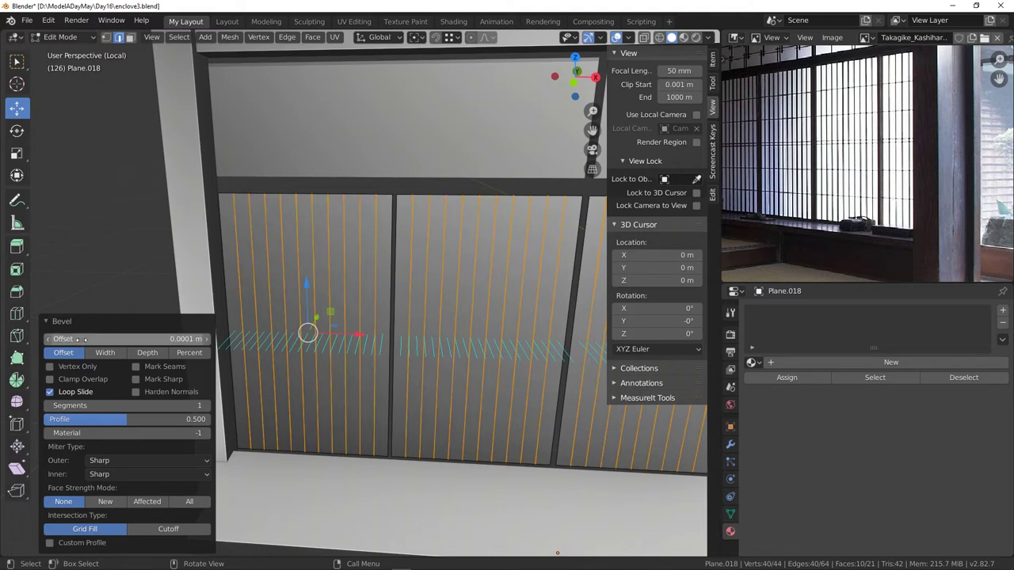
- Widen the vertical cuts' bevel to a 0.001 m offset, then clear the loop selection
{"action": "scroll", "coordinate": [342, 201], "scroll_direction": "up", "scroll_amount": 6}
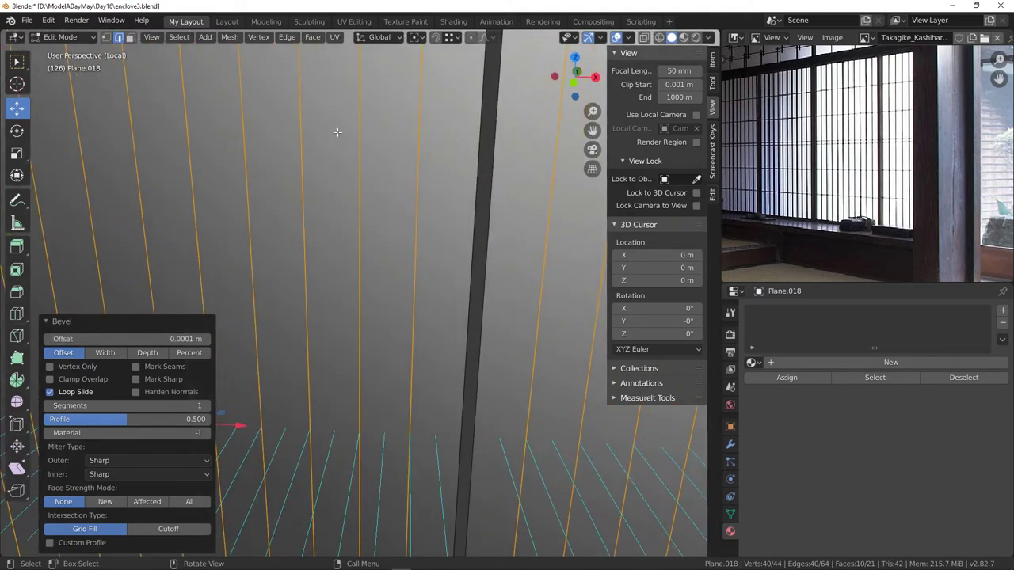
{"action": "left_click", "coordinate": [176, 339]}
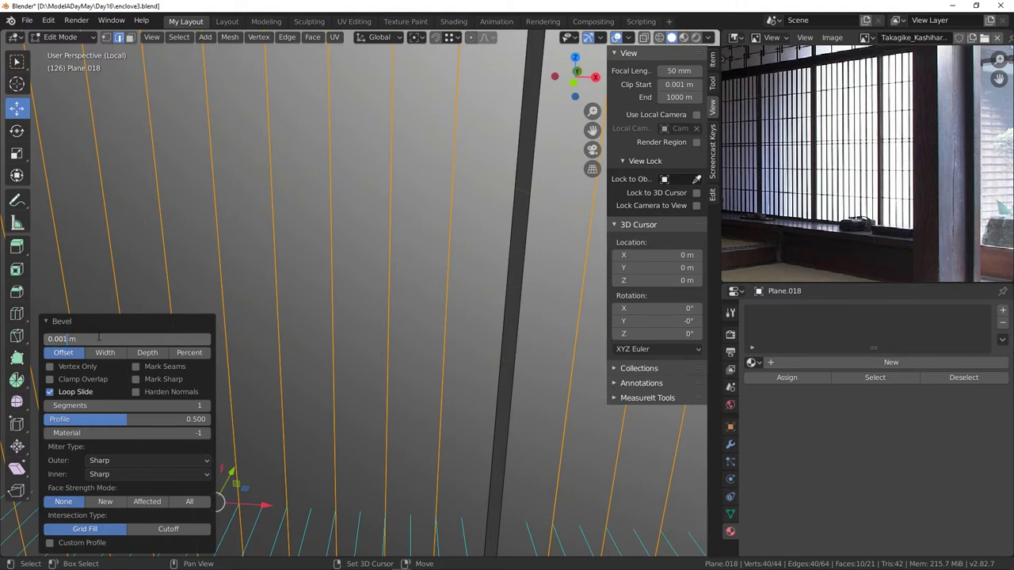
{"action": "key", "text": "Return"}
{"action": "left_click", "coordinate": [277, 222]}
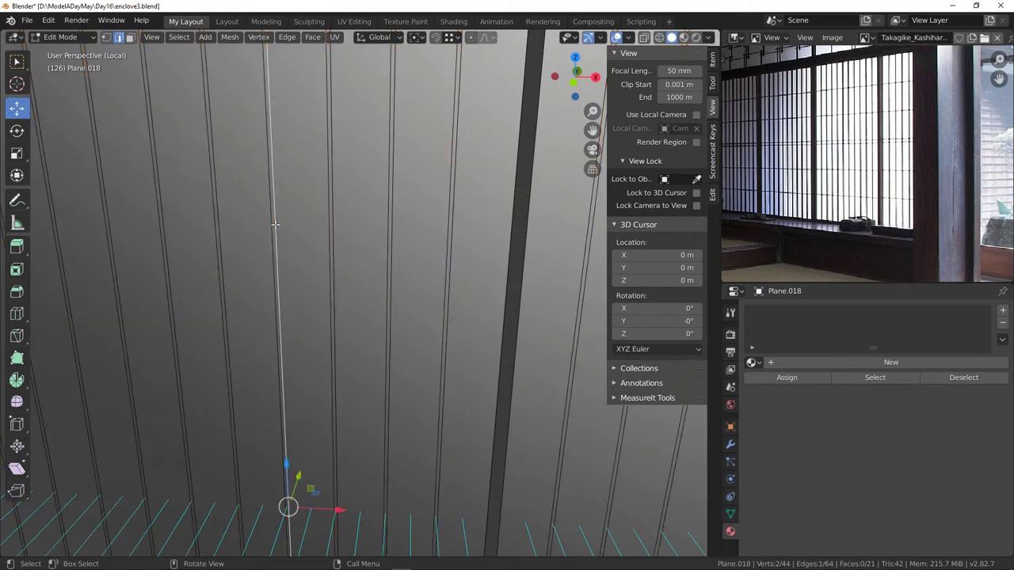
- Add five evenly spaced horizontal loop cuts with no slide, and bevel the middle one by about 0.005 m into a pair of edges
{"action": "middle_click_drag", "start_coordinate": [277, 222], "coordinate": [263, 270]}
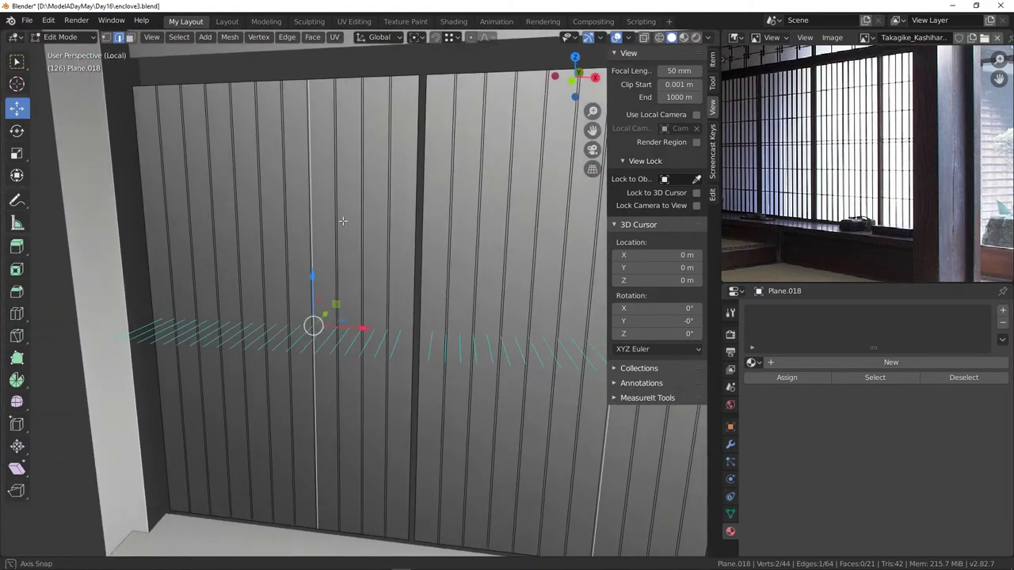
{"action": "key", "text": "ctrl+r"}
{"action": "scroll", "coordinate": [263, 277], "scroll_direction": "up", "scroll_amount": 4}
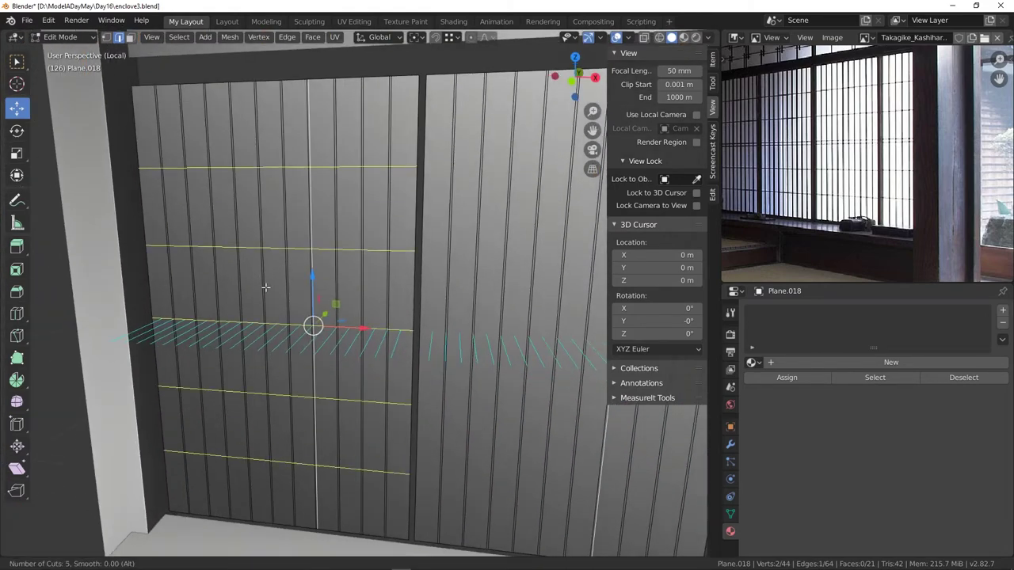
{"action": "left_click", "coordinate": [265, 288]}
{"action": "right_click", "coordinate": [266, 288]}
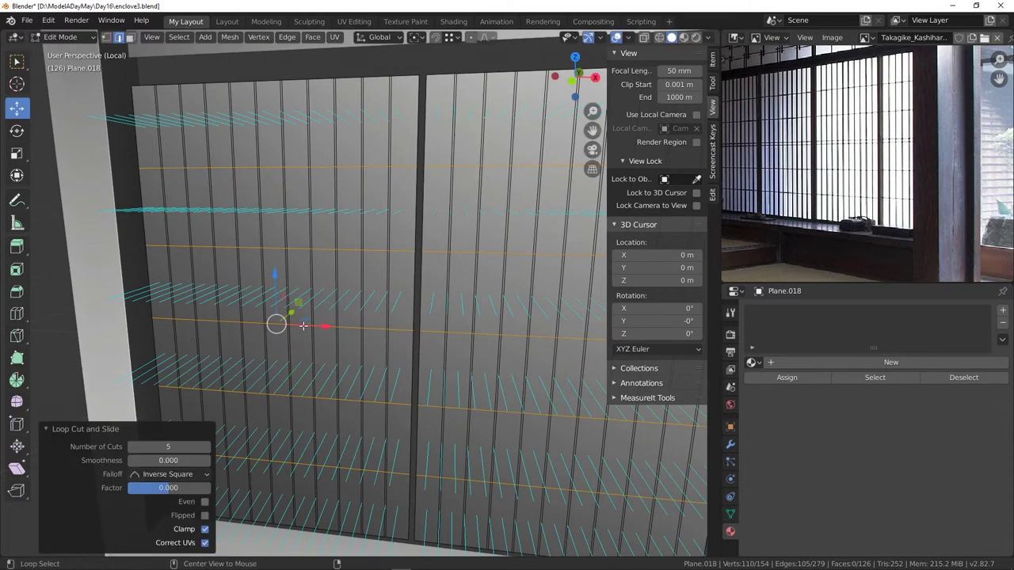
{"action": "key", "text": "ctrl+b"}
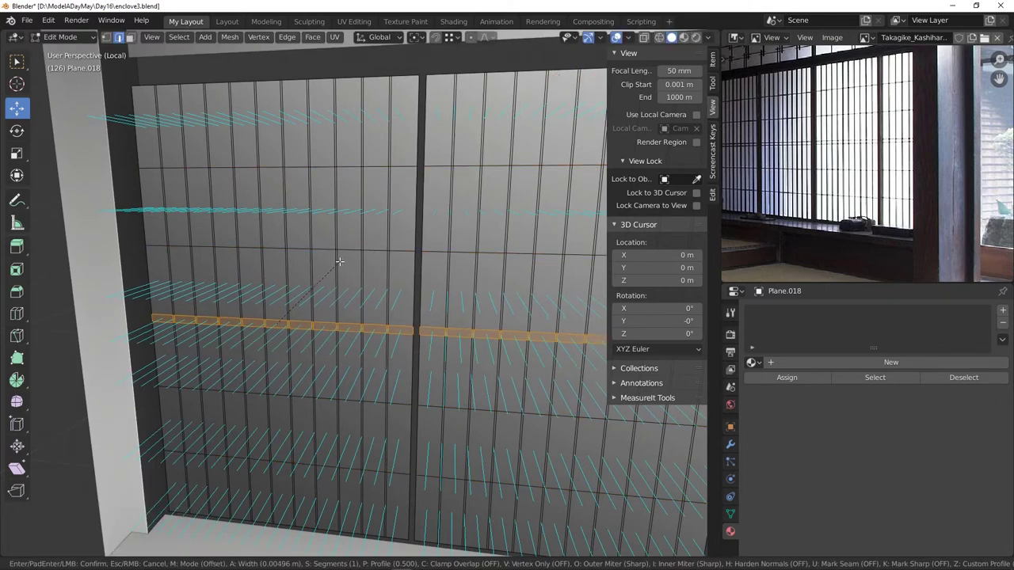
{"action": "left_click", "coordinate": [339, 261]}
- Bevel all six horizontal edge loops on the leftmost lower panel together, using a small offset that makes thin horizontal bars
{"action": "left_click", "coordinate": [330, 323], "text": "alt"}
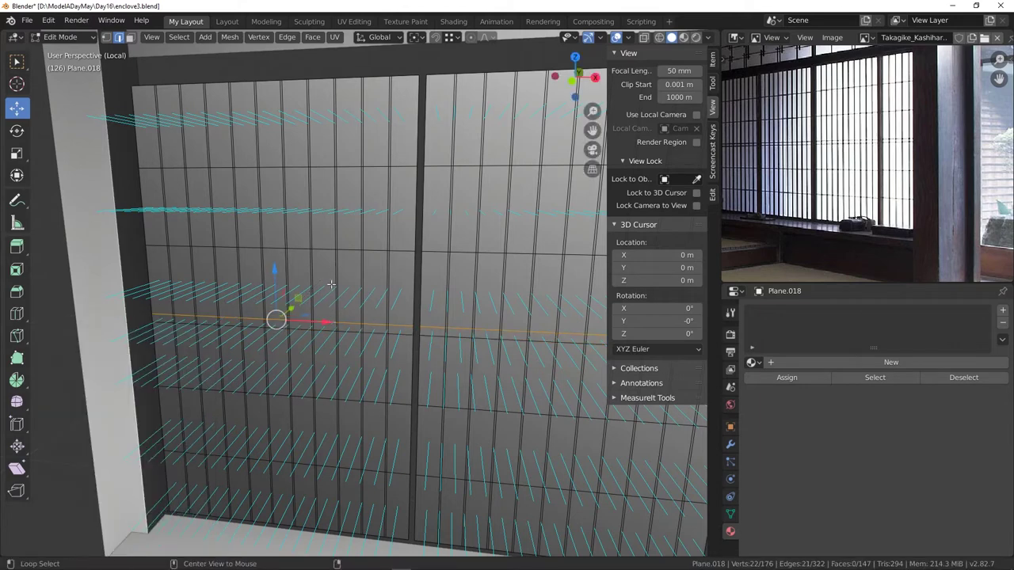
{"action": "left_click", "coordinate": [328, 249], "text": "alt+shift"}
{"action": "left_click", "coordinate": [324, 167], "text": "alt+shift"}
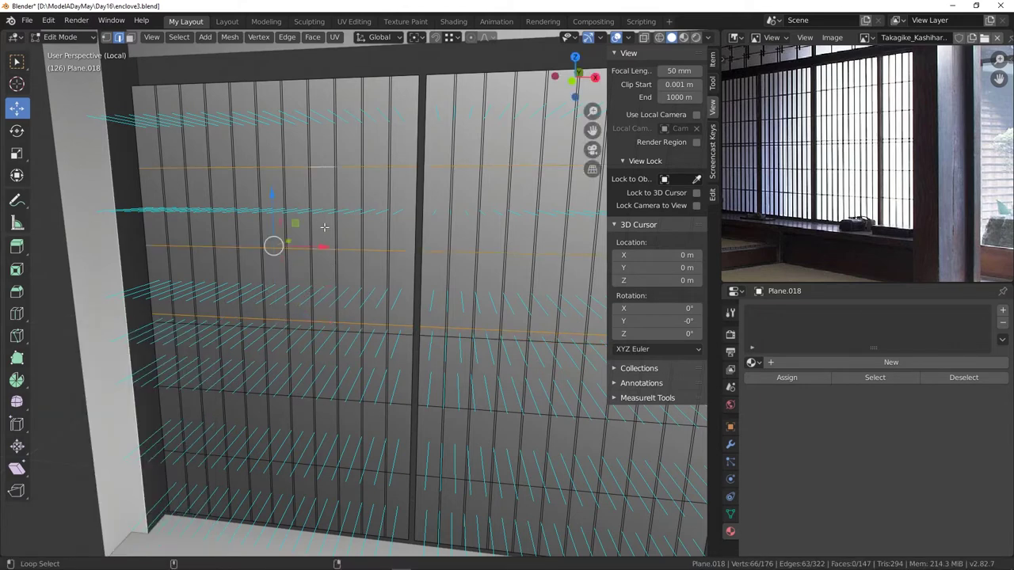
{"action": "left_click", "coordinate": [321, 332], "text": "alt+shift"}
{"action": "left_click", "coordinate": [324, 398], "text": "alt+shift"}
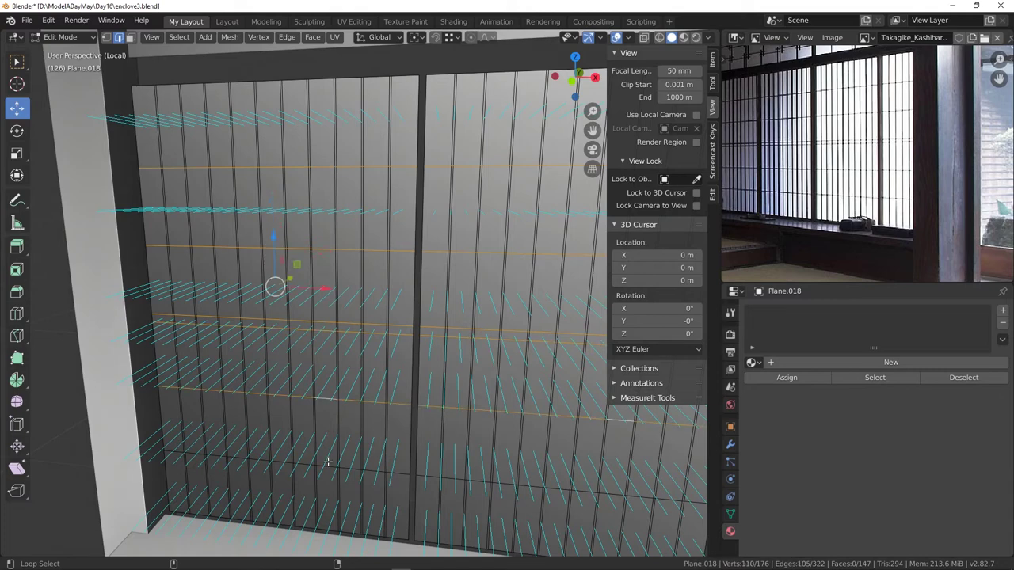
{"action": "left_click", "coordinate": [329, 464], "text": "alt+shift"}
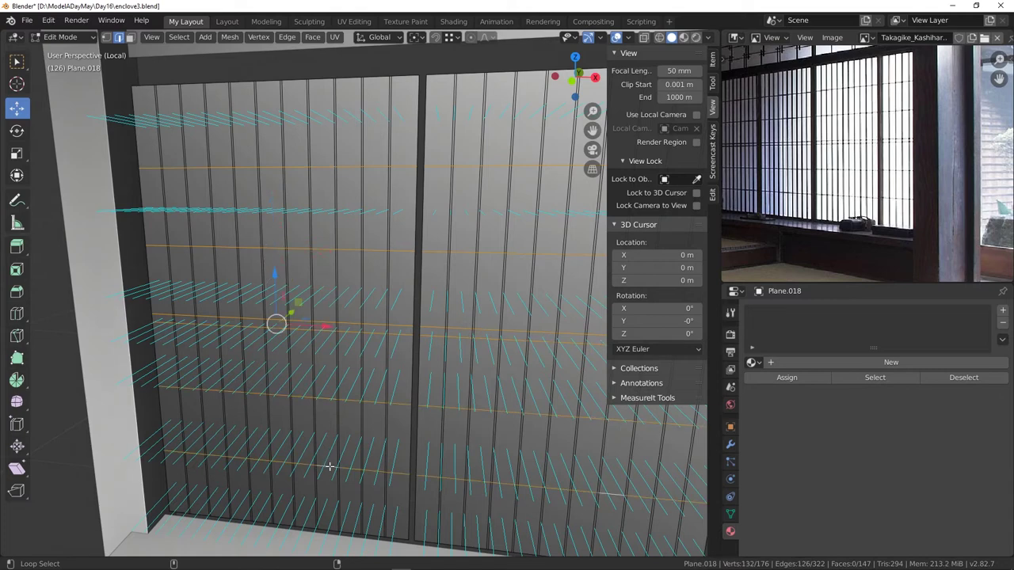
{"action": "key", "text": "ctrl+b"}
{"action": "left_click", "coordinate": [349, 205]}
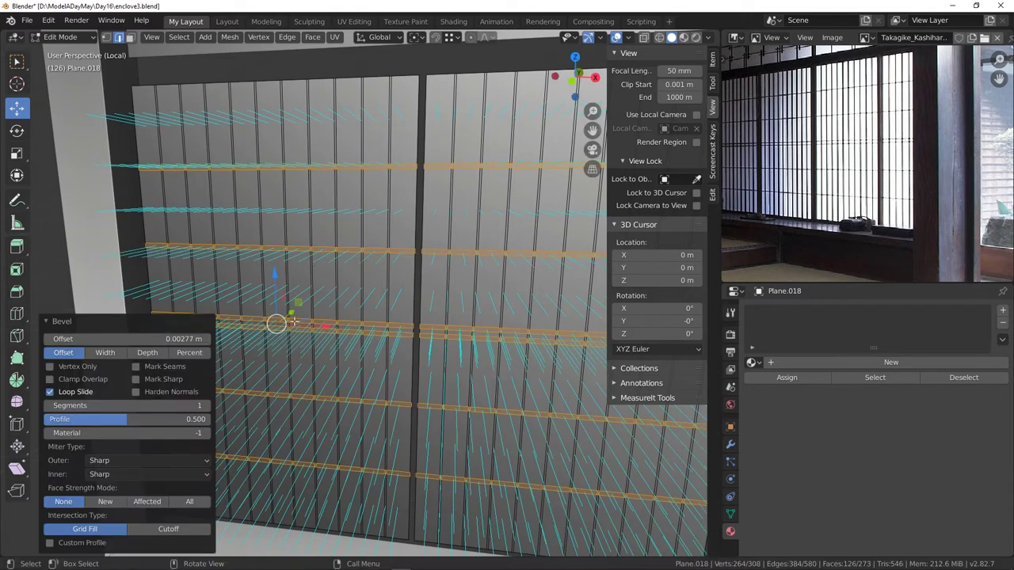
{"action": "left_click", "coordinate": [188, 340]}
{"action": "type", "text": "0.005"}
{"action": "key", "text": "Return"}
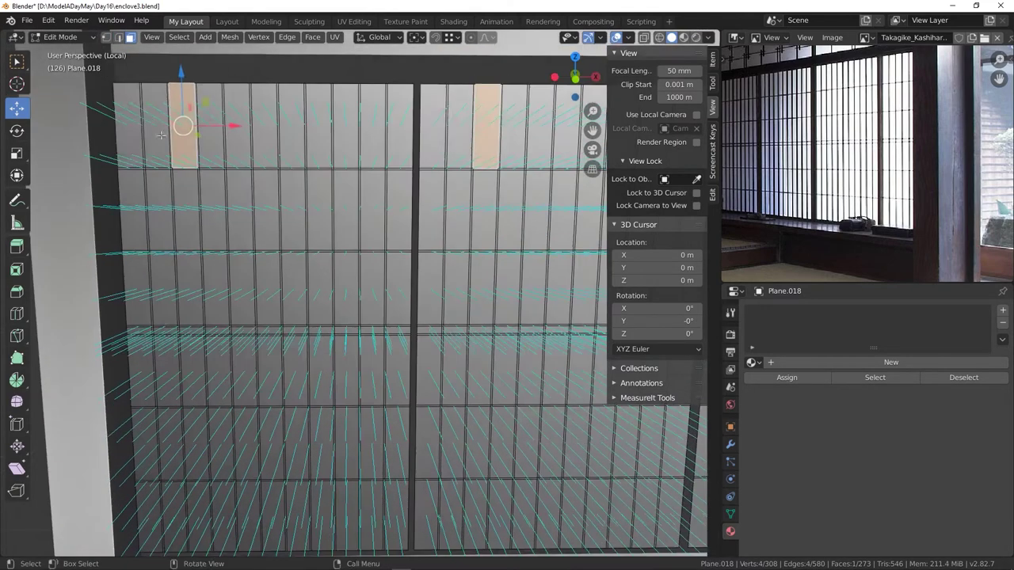
- Delete all the rectangular pane faces between the lattice bars, including the narrow middle row, keeping only the thin bar faces
{"action": "key", "text": "ctrl+shift+KP_Add"}
{"action": "key", "text": "ctrl+shift+KP_Add"}
{"action": "key", "text": "ctrl+shift+KP_Add"}
{"action": "key", "text": "ctrl+shift+KP_Add"}
{"action": "key", "text": "ctrl+shift+KP_Add"}
{"action": "key", "text": "ctrl+shift+KP_Add"}
{"action": "key", "text": "ctrl+shift+KP_Add"}
{"action": "key", "text": "ctrl+shift+KP_Add"}
{"action": "key", "text": "ctrl+shift+KP_Add"}
{"action": "key", "text": "ctrl+shift+KP_Add"}
{"action": "key", "text": "ctrl+shift+KP_Add"}
{"action": "key", "text": "ctrl+shift+KP_Add"}
{"action": "key", "text": "ctrl+shift+KP_Add"}
{"action": "key", "text": "ctrl+shift+KP_Add"}
{"action": "key", "text": "ctrl+shift+KP_Add"}
{"action": "key", "text": "ctrl+shift+KP_Add"}
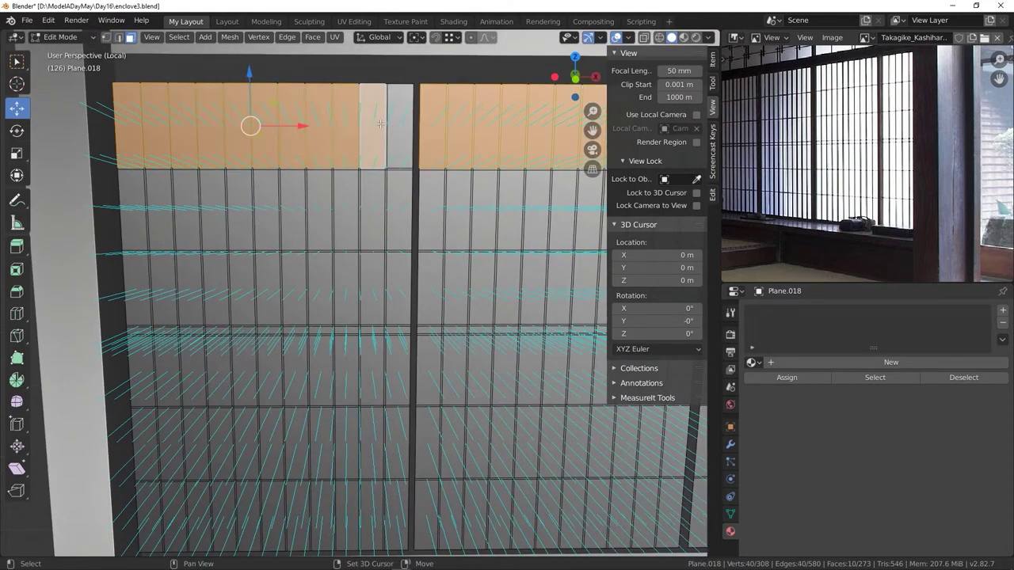
{"action": "key", "text": "ctrl+shift+KP_Add"}
{"action": "key", "text": "ctrl+shift+KP_Add"}
{"action": "key", "text": "ctrl+shift+KP_Add"}
{"action": "key", "text": "ctrl+shift+KP_Add"}
{"action": "key", "text": "ctrl+shift+KP_Add"}
{"action": "key", "text": "ctrl+shift+KP_Add"}
{"action": "key", "text": "ctrl+shift+KP_Add"}
{"action": "key", "text": "ctrl+shift+KP_Add"}
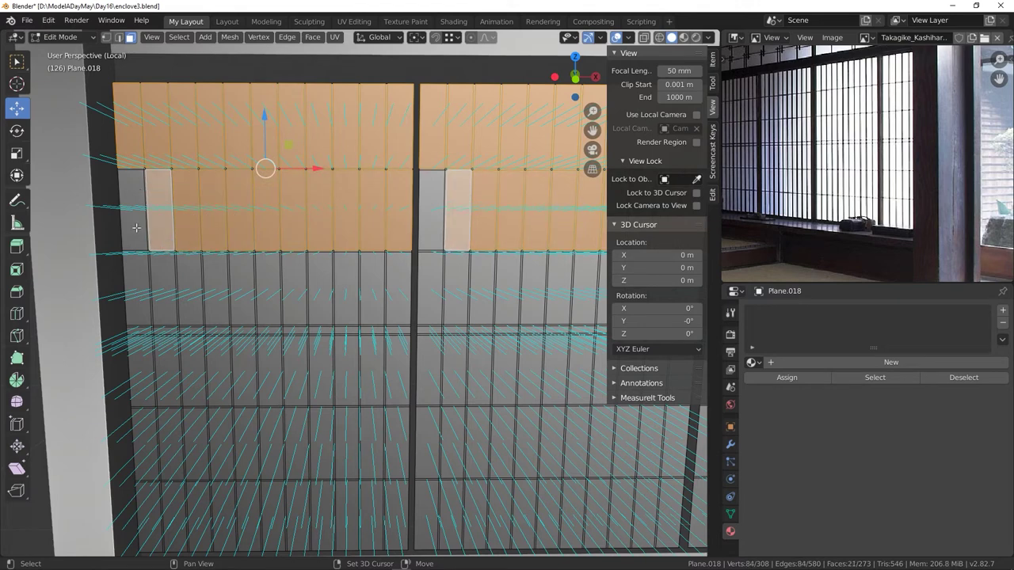
{"action": "key", "text": "ctrl+shift+KP_Add"}
{"action": "key", "text": "ctrl+shift+KP_Add"}
{"action": "key", "text": "ctrl+shift+KP_Add"}
{"action": "key", "text": "ctrl+shift+KP_Add"}
{"action": "key", "text": "ctrl+shift+KP_Add"}
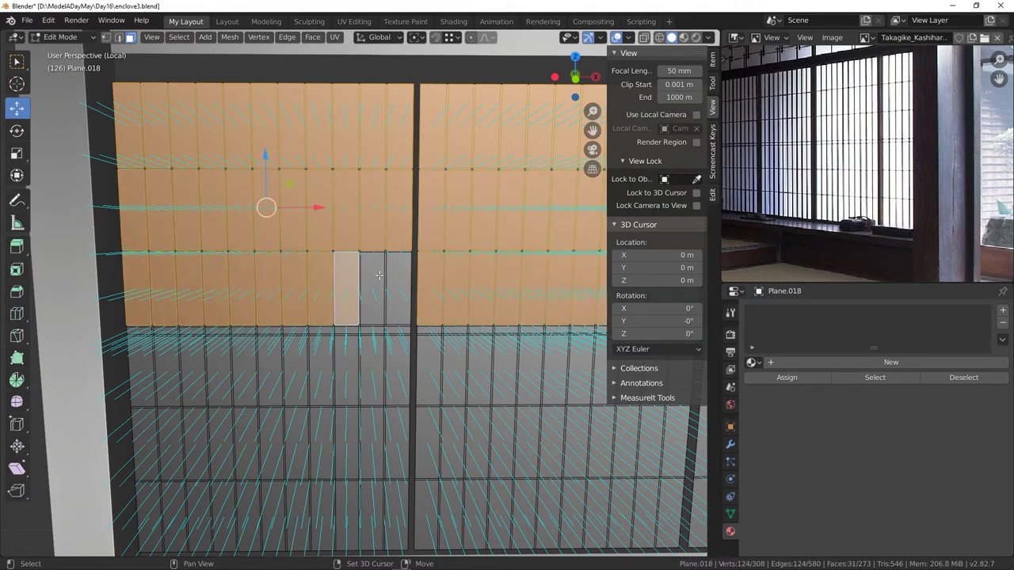
{"action": "key", "text": "ctrl+shift+KP_Add"}
{"action": "key", "text": "ctrl+shift+KP_Add"}
{"action": "key", "text": "ctrl+shift+KP_Add"}
{"action": "key", "text": "ctrl+shift+KP_Add"}
{"action": "key", "text": "ctrl+shift+KP_Add"}
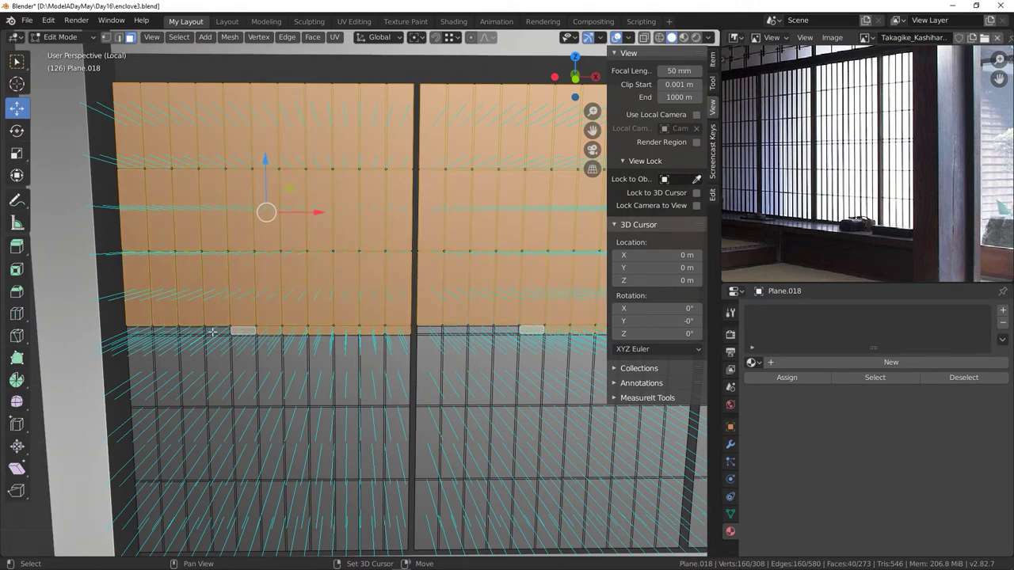
{"action": "key", "text": "ctrl+shift+KP_Add"}
{"action": "key", "text": "ctrl+shift+KP_Add"}
{"action": "key", "text": "ctrl+shift+KP_Add"}
{"action": "key", "text": "ctrl+shift+KP_Add"}
{"action": "key", "text": "ctrl+shift+KP_Add"}
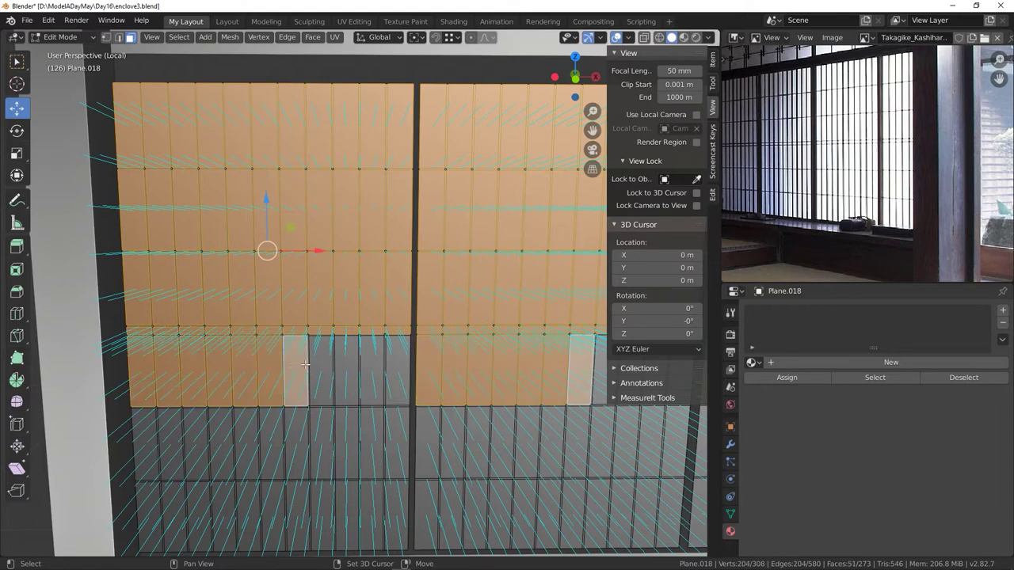
{"action": "key", "text": "ctrl+shift+KP_Add"}
{"action": "key", "text": "ctrl+shift+KP_Add"}
{"action": "key", "text": "ctrl+shift+KP_Add"}
{"action": "key", "text": "ctrl+shift+KP_Add"}
{"action": "key", "text": "ctrl+shift+KP_Add"}
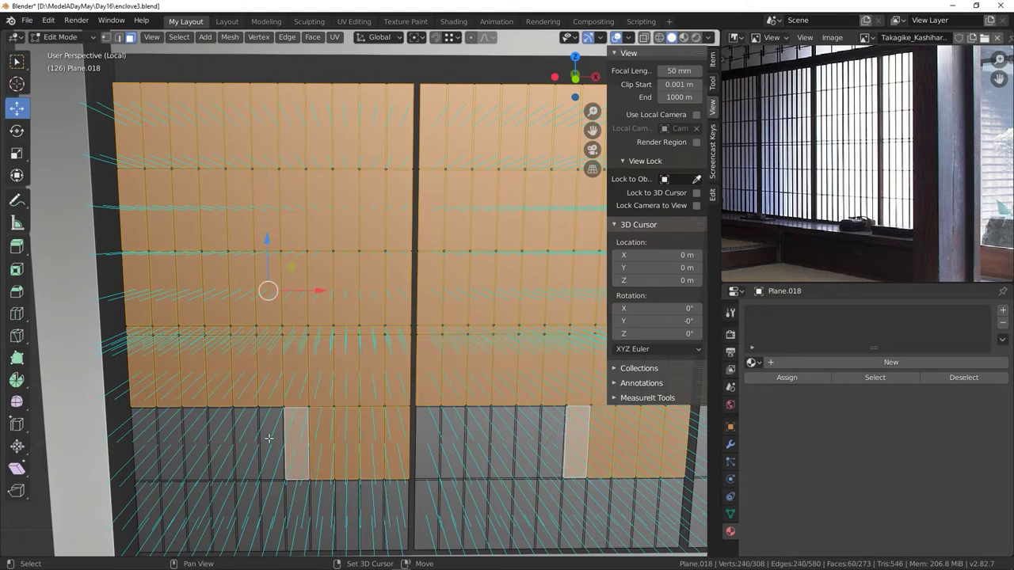
{"action": "key", "text": "ctrl+shift+KP_Add"}
{"action": "key", "text": "ctrl+shift+KP_Add"}
{"action": "key", "text": "ctrl+shift+KP_Add"}
{"action": "key", "text": "ctrl+shift+KP_Add"}
{"action": "key", "text": "ctrl+shift+KP_Add"}
{"action": "key", "text": "ctrl+shift+KP_Add"}
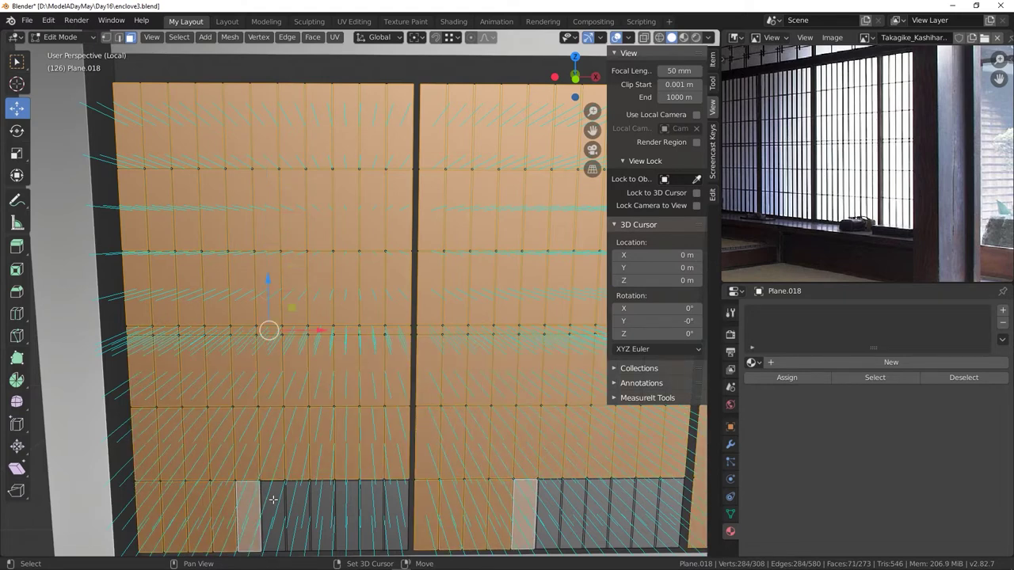
{"action": "middle_click_drag", "start_coordinate": [190, 496], "coordinate": [32, 57]}
{"action": "key", "text": "x"}
{"action": "left_click", "coordinate": [287, 324]}
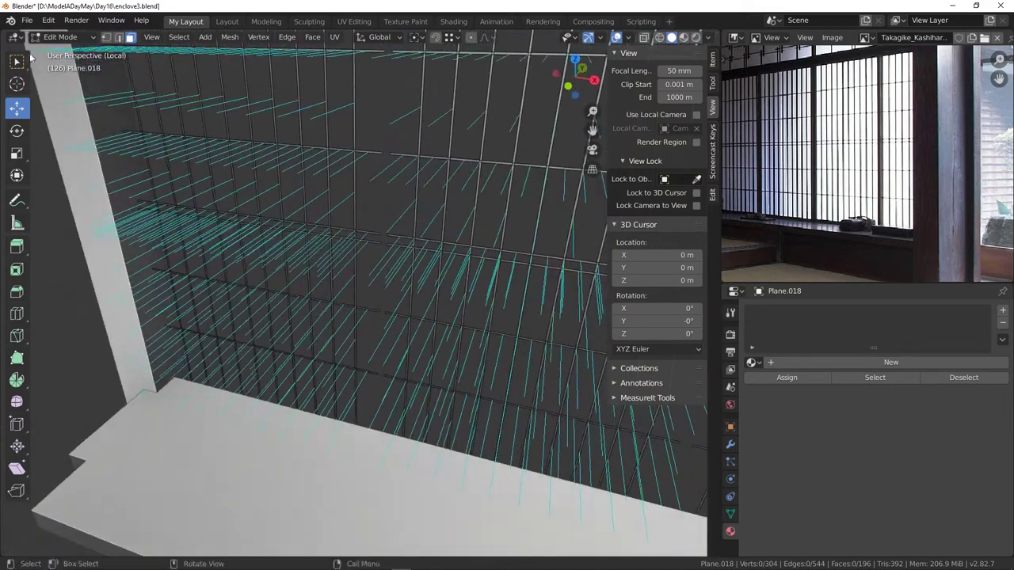
- Extrude all the lattice bar faces about 0.00368 m along their normal and return to Object Mode
{"action": "key", "text": "a"}
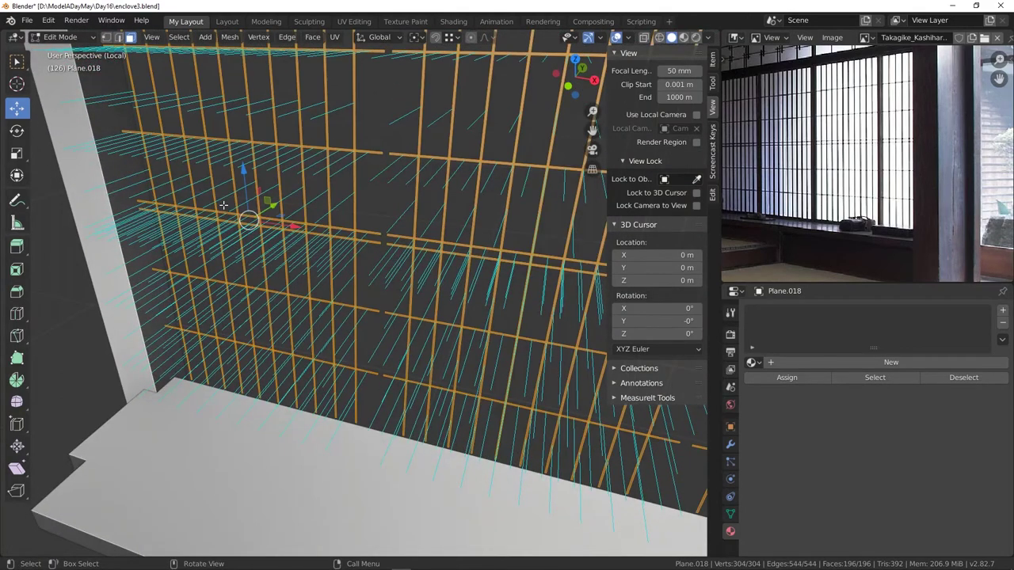
{"action": "key", "text": "e"}
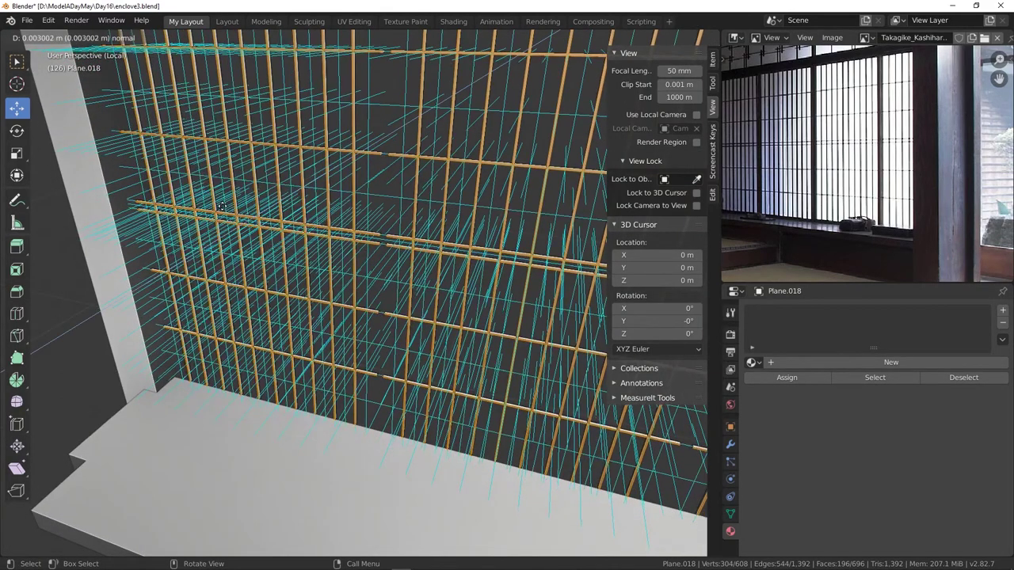
{"action": "left_click", "coordinate": [222, 206]}
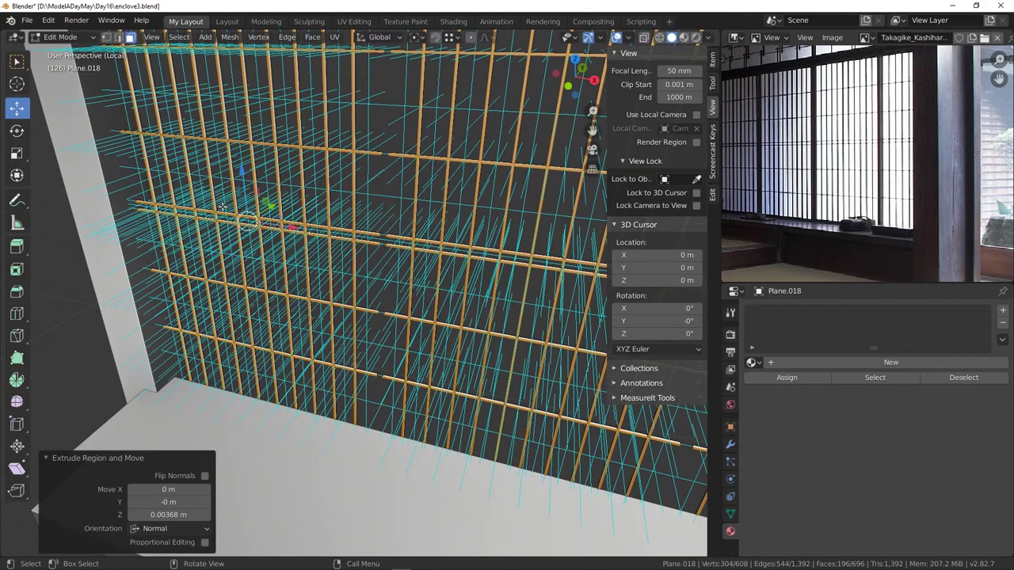
{"action": "left_click", "coordinate": [51, 38]}
{"action": "left_click", "coordinate": [67, 51]}
- Leave local view, unhide the hidden window frame and panel objects, and deselect everything
{"action": "middle_click_drag", "start_coordinate": [342, 210], "coordinate": [273, 213]}
{"action": "scroll", "coordinate": [318, 207], "scroll_direction": "down", "scroll_amount": 2}
{"action": "middle_click_drag", "start_coordinate": [198, 273], "coordinate": [235, 264], "text": "shift"}
{"action": "scroll", "coordinate": [178, 277], "scroll_direction": "down", "scroll_amount": 4}
{"action": "key", "text": "alt+a"}
{"action": "middle_click_drag", "start_coordinate": [295, 307], "coordinate": [240, 317]}
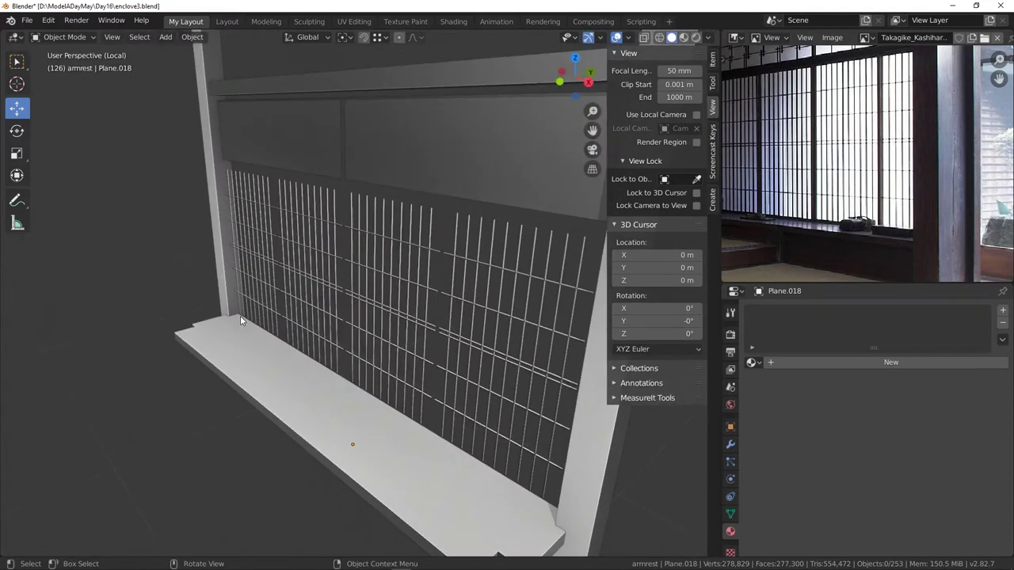
{"action": "key", "text": "KP_Divide"}
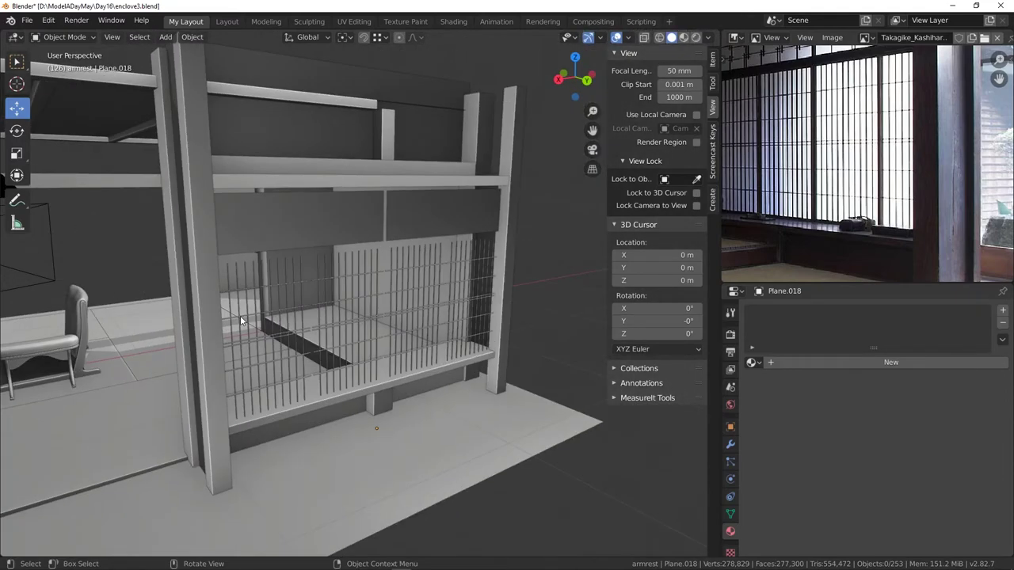
{"action": "middle_click_drag", "start_coordinate": [369, 318], "coordinate": [451, 308]}
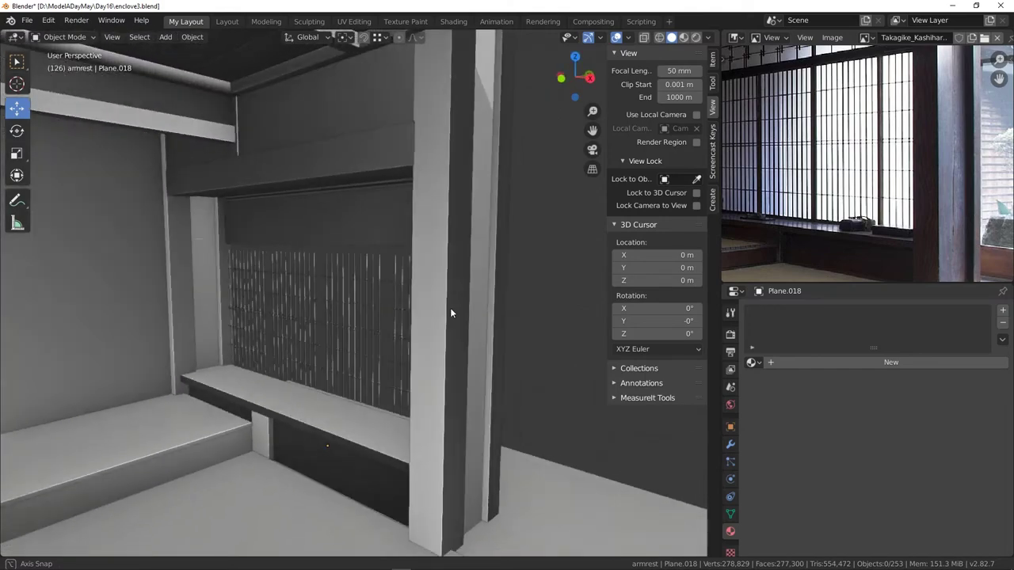
{"action": "key", "text": "alt+h"}
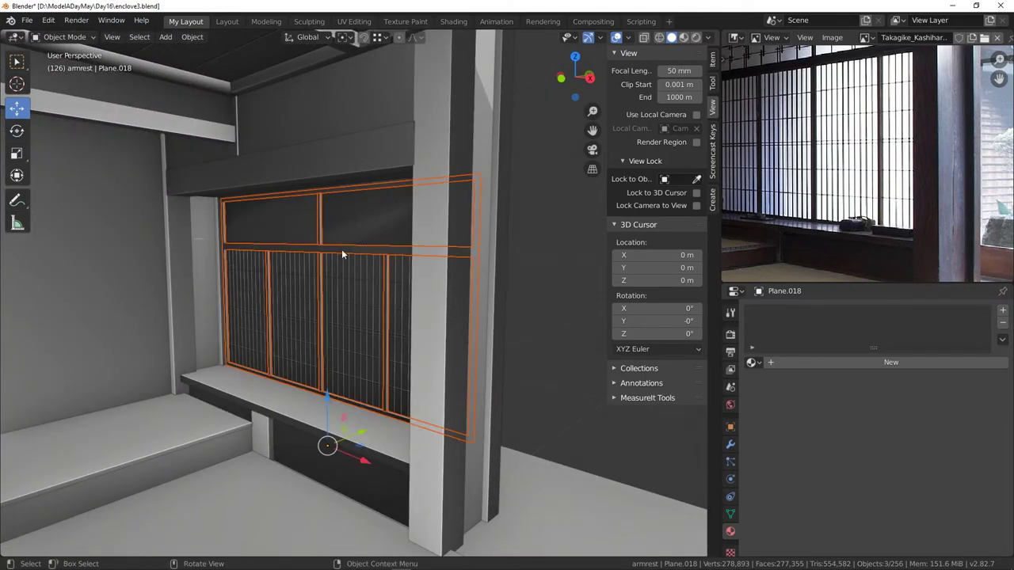
{"action": "key", "text": "alt+a"}
- Examine the window lattice in rendered shading and compare its upper panels with the lattice in the reference photo
{"action": "middle_click_drag", "start_coordinate": [547, 259], "coordinate": [499, 268]}
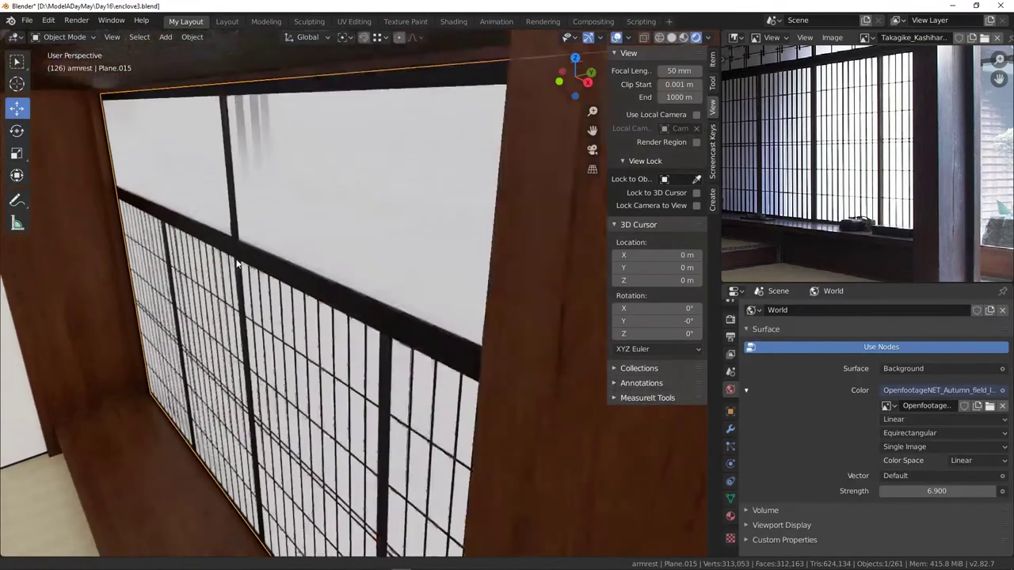
{"action": "middle_click_drag", "start_coordinate": [238, 264], "coordinate": [271, 317]}
{"action": "scroll", "coordinate": [279, 291], "scroll_direction": "up", "scroll_amount": 1}
{"action": "middle_click_drag", "start_coordinate": [811, 122], "coordinate": [855, 250]}
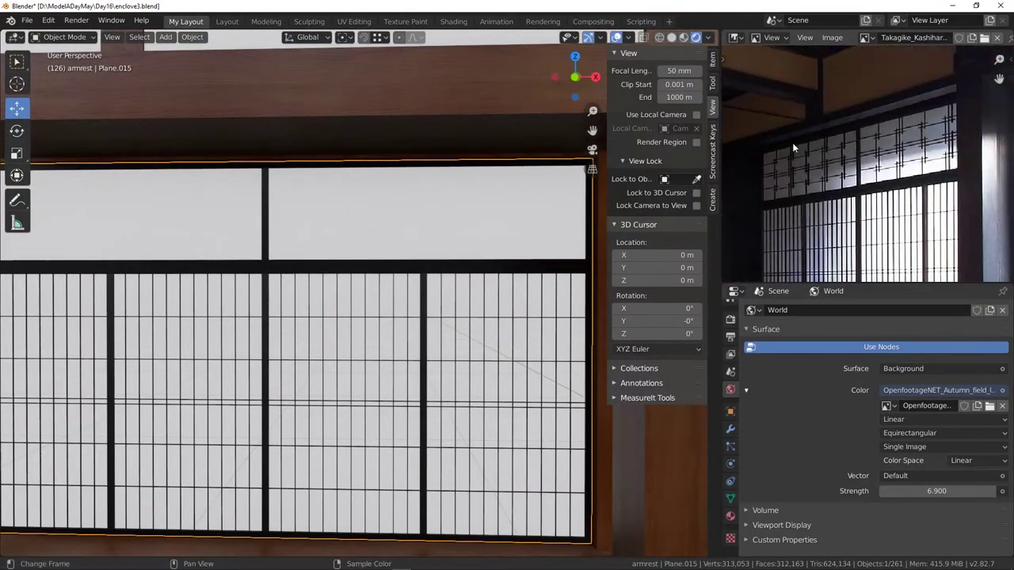
{"action": "middle_click_drag", "start_coordinate": [306, 197], "coordinate": [362, 219]}
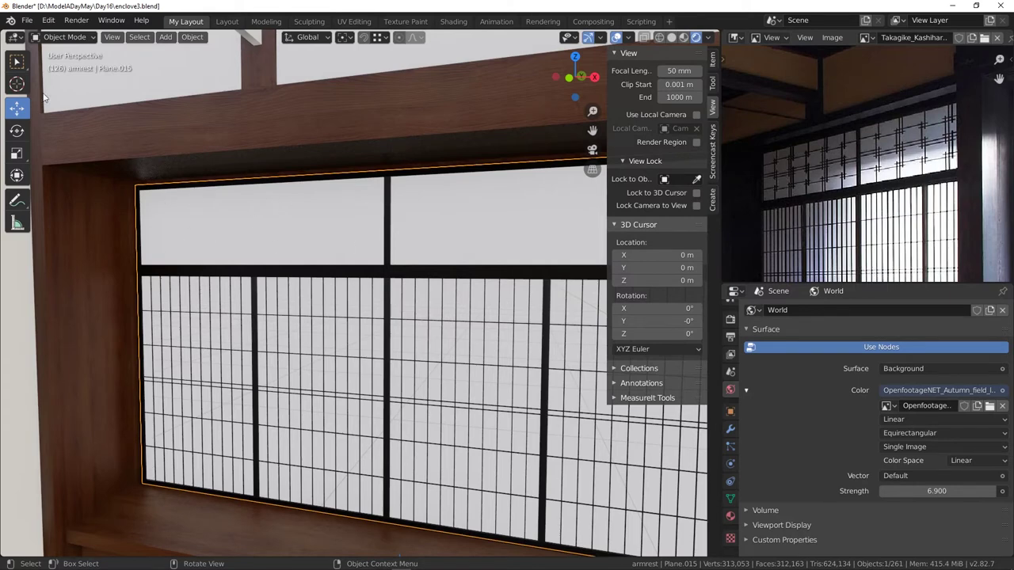
- Duplicate the window's backing plane in place and return to the original plane
{"action": "left_click", "coordinate": [65, 37]}
{"action": "key", "text": "shift+d"}
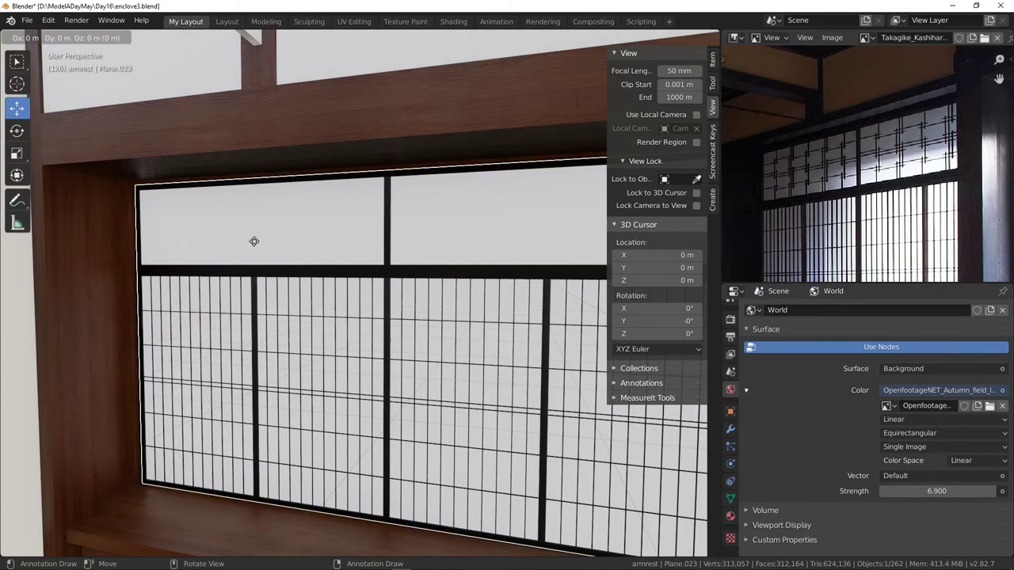
{"action": "key", "text": "Escape"}
{"action": "key", "text": "ctrl+z"}
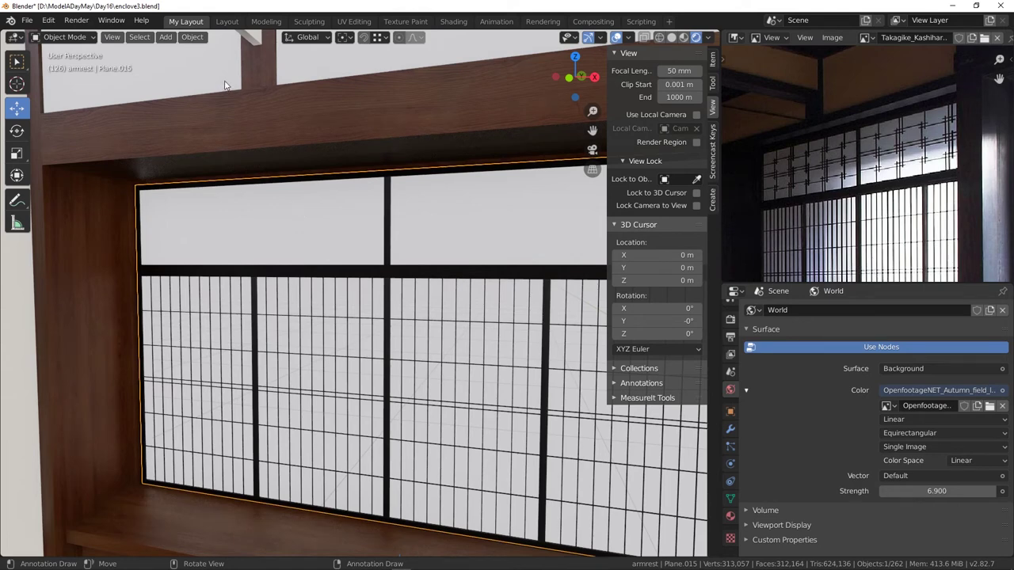
- Make the window's backing plane a single-user object using the Object option
{"action": "left_click", "coordinate": [192, 37]}
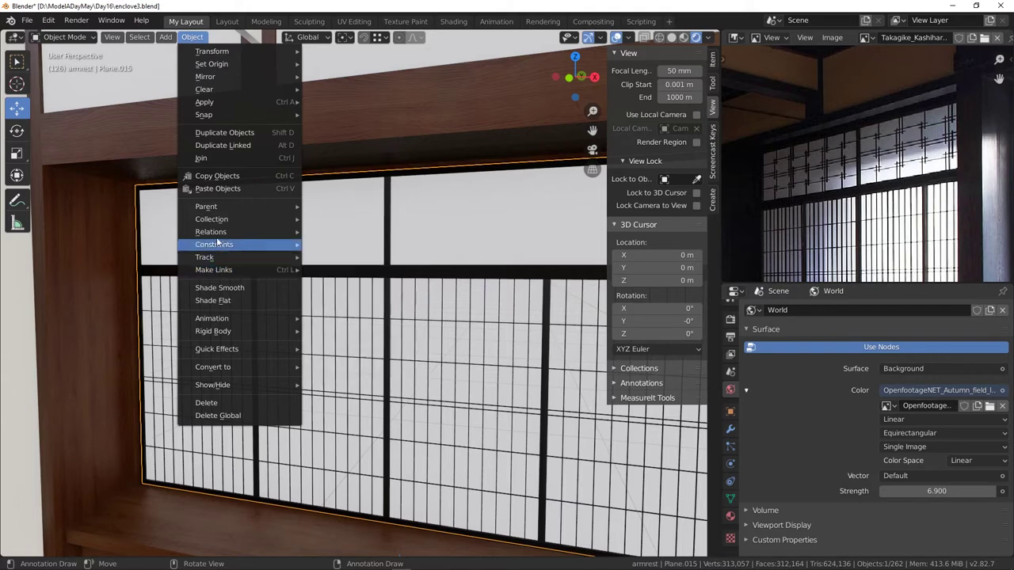
{"action": "mouse_move", "coordinate": [215, 207]}
{"action": "mouse_move", "coordinate": [208, 233]}
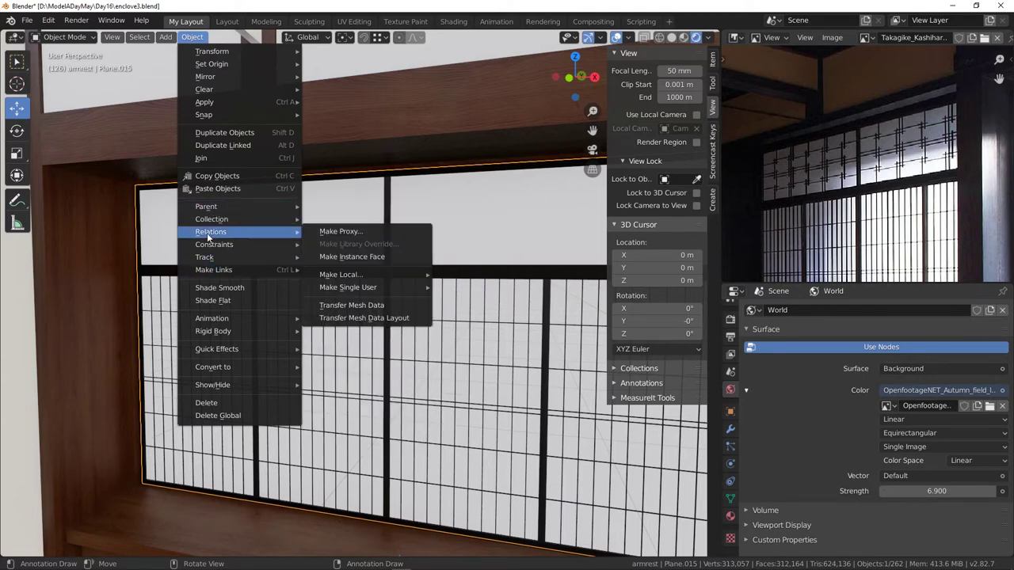
{"action": "mouse_move", "coordinate": [364, 290]}
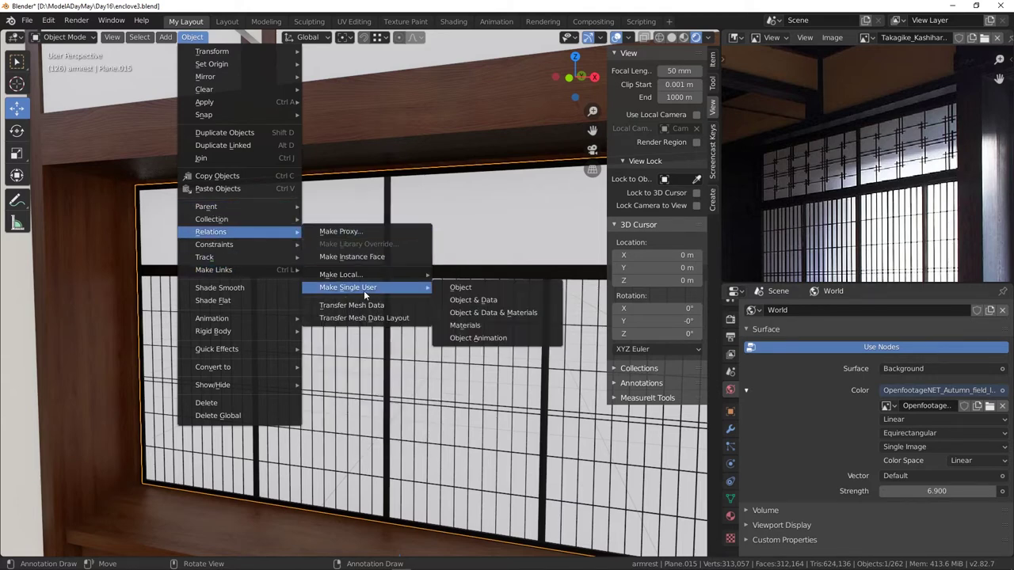
{"action": "left_click", "coordinate": [460, 286]}
{"action": "left_click", "coordinate": [426, 285]}
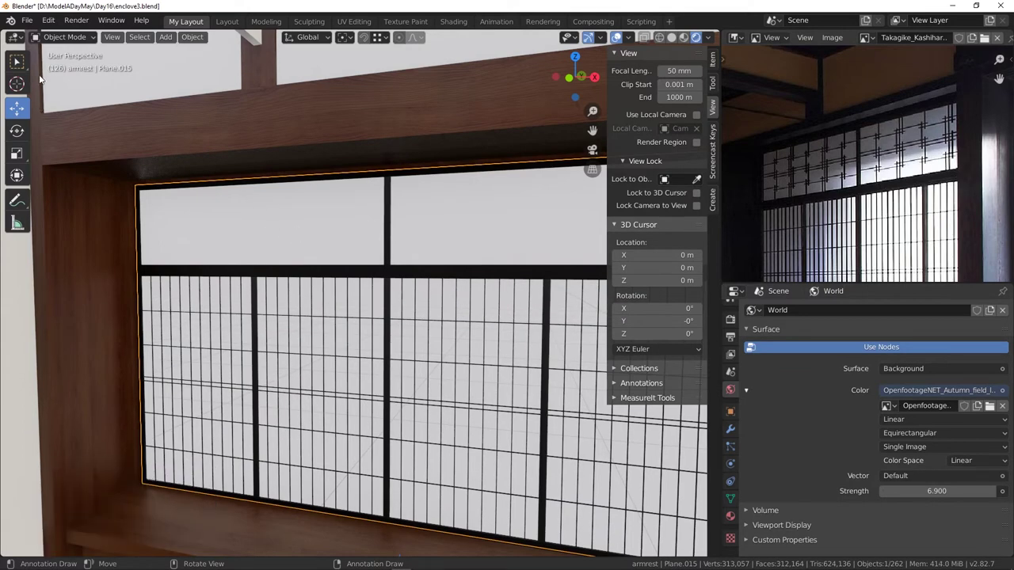
- Cut the backing plane with a centered vertical loop and a horizontal loop slid up to the dark middle rail, factor about -0.440
{"action": "key", "text": "Tab"}
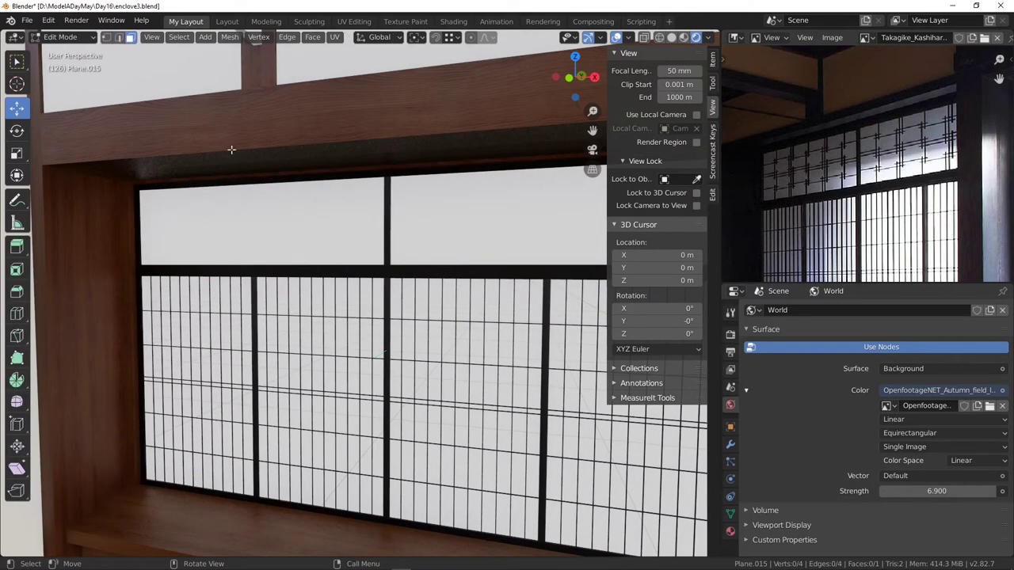
{"action": "key", "text": "ctrl+r"}
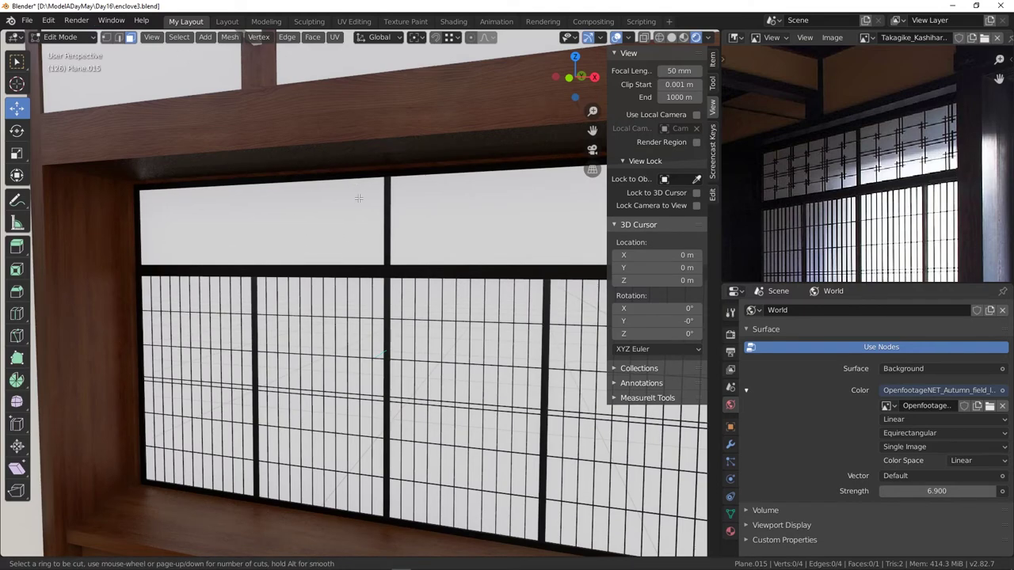
{"action": "left_click", "coordinate": [366, 179]}
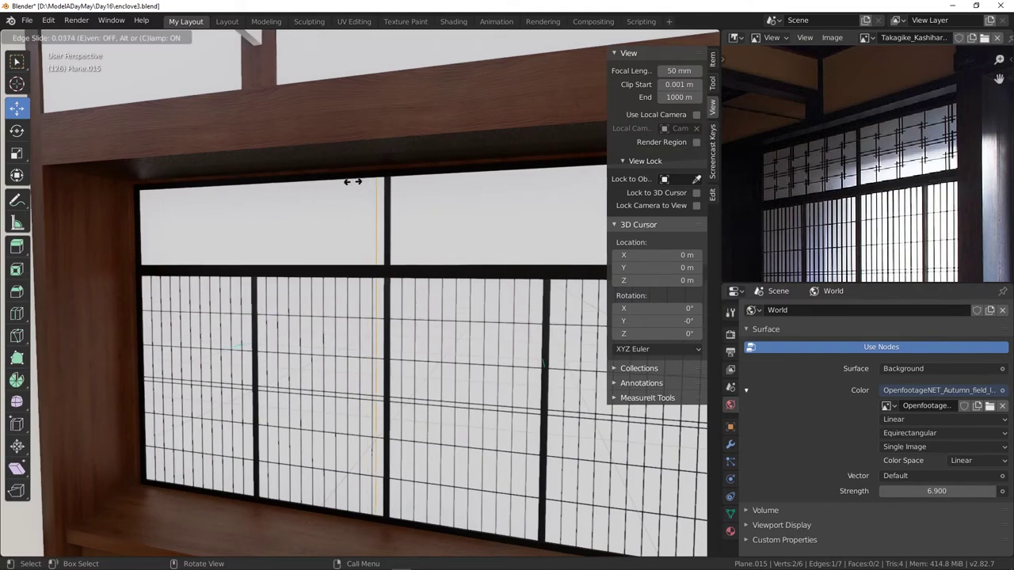
{"action": "right_click", "coordinate": [351, 182]}
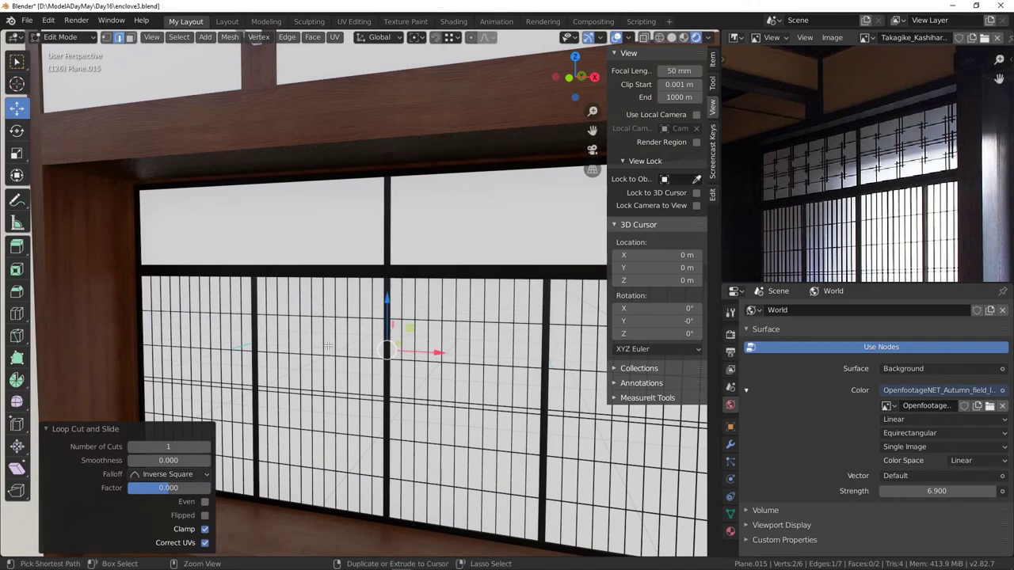
{"action": "key", "text": "ctrl+r"}
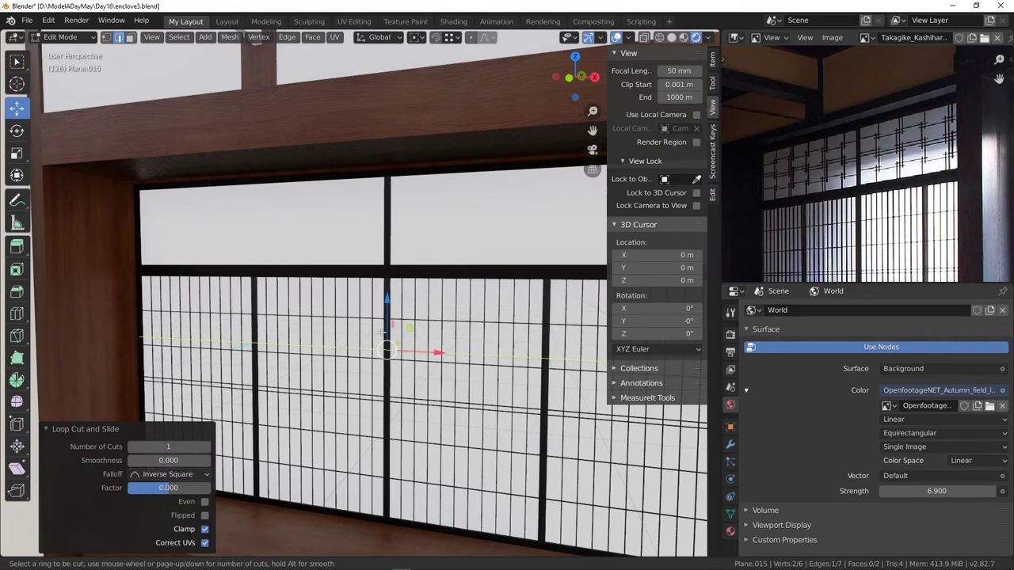
{"action": "left_click", "coordinate": [382, 332]}
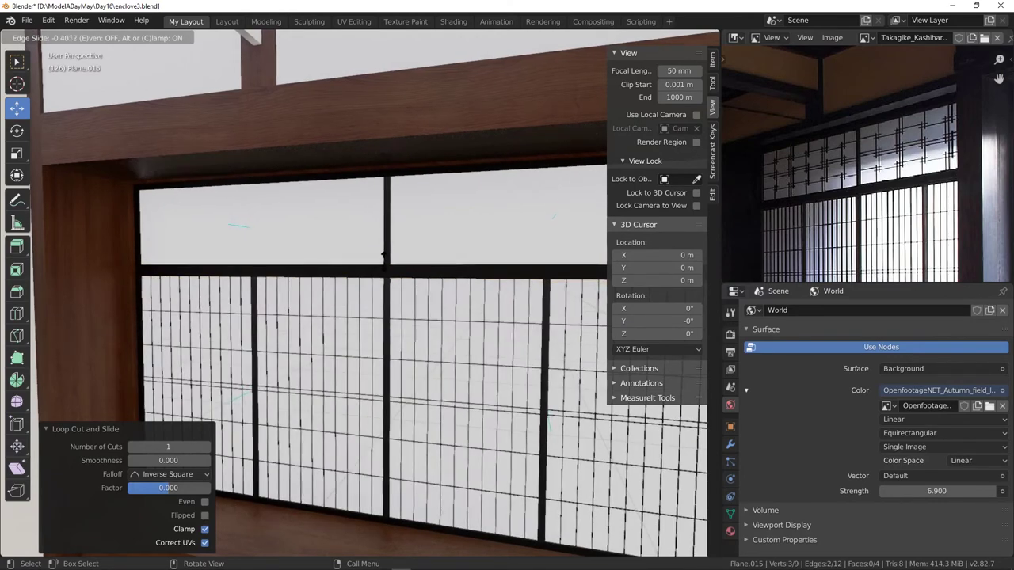
{"action": "left_click", "coordinate": [383, 262]}
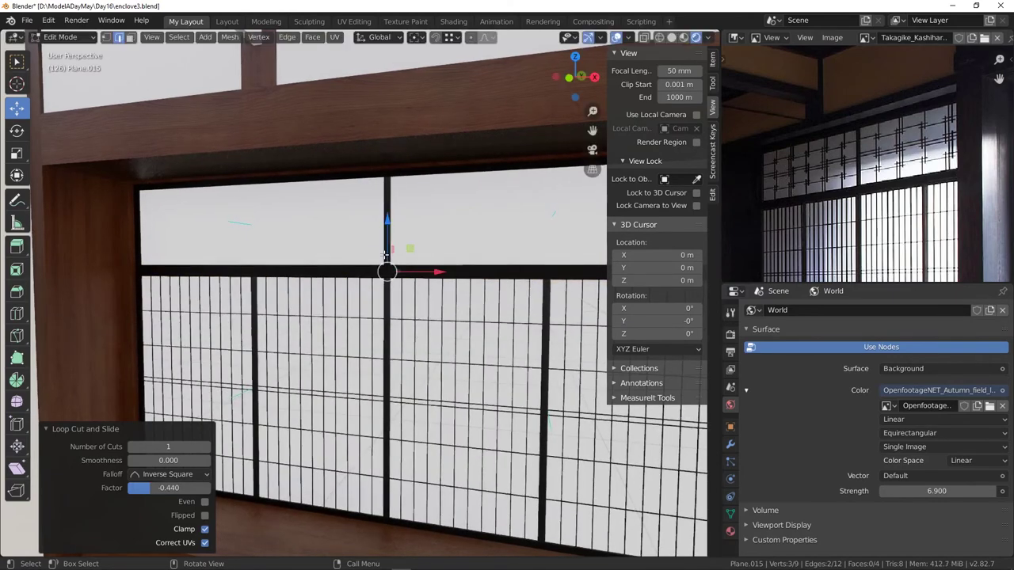
- Delete every face of the plane except the upper-left panel face and return to Object Mode
{"action": "left_click", "coordinate": [130, 37]}
{"action": "left_click", "coordinate": [274, 228]}
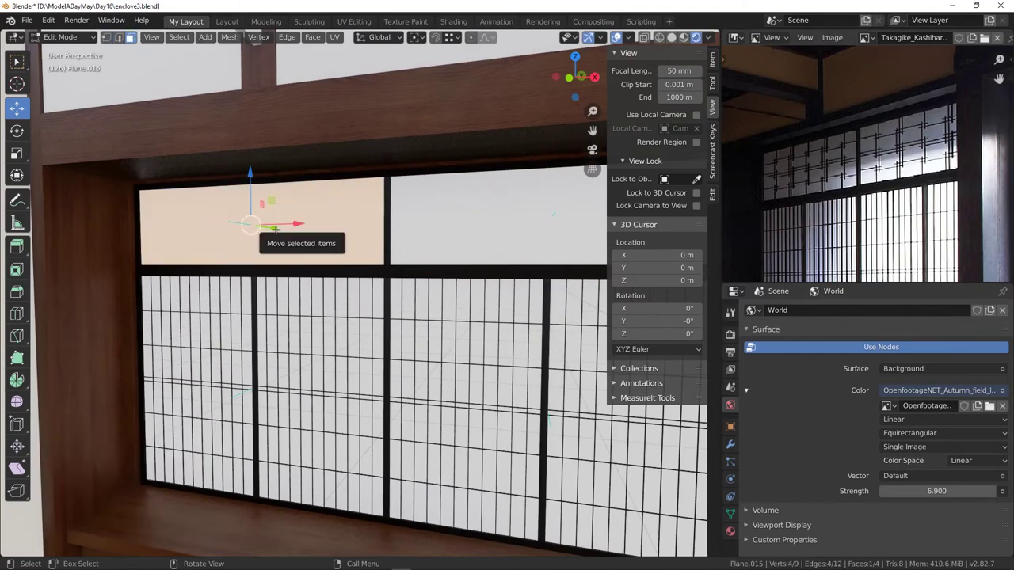
{"action": "key", "text": "ctrl+i"}
{"action": "key", "text": "x"}
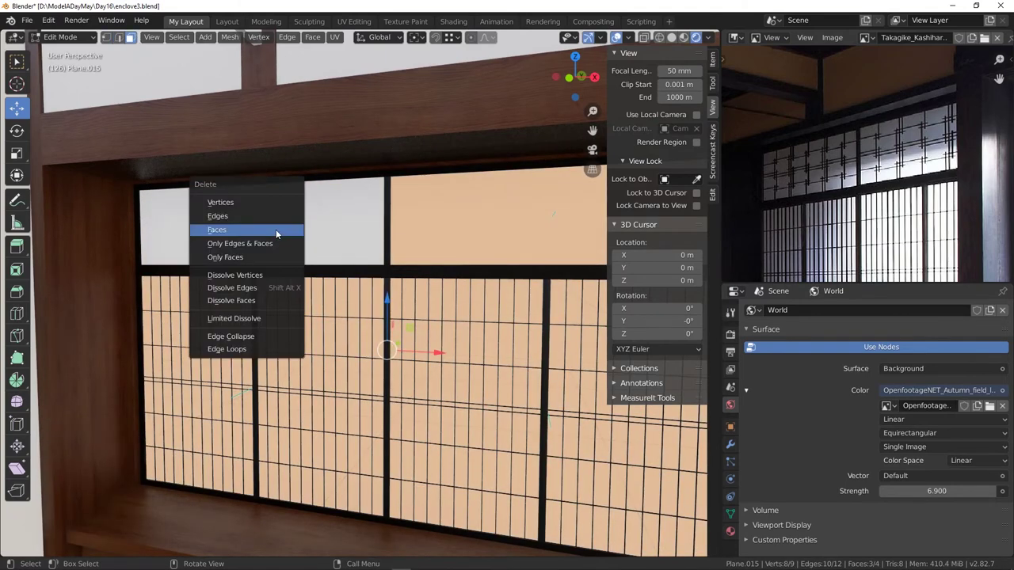
{"action": "left_click", "coordinate": [275, 229]}
{"action": "left_click", "coordinate": [70, 37]}
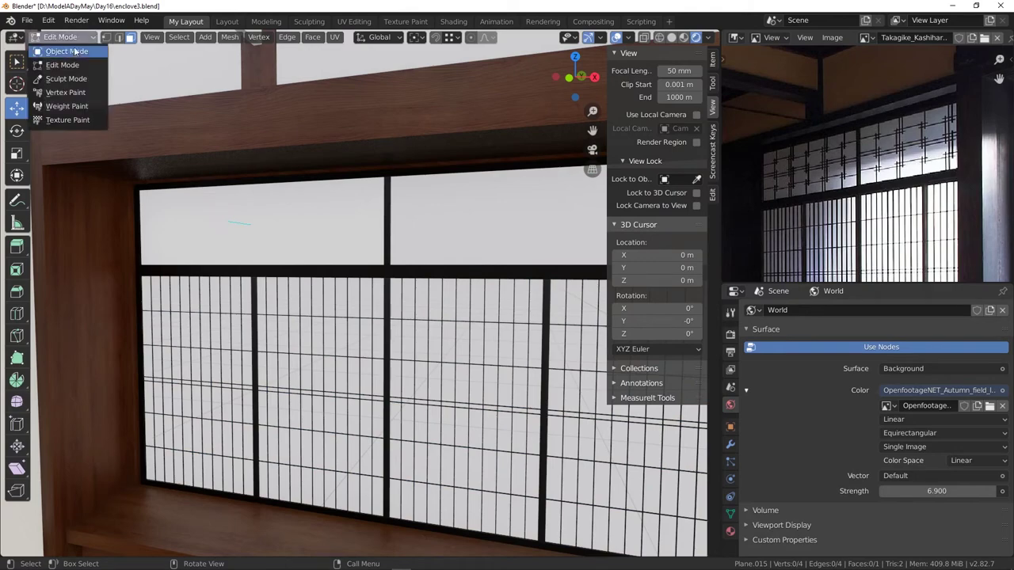
{"action": "left_click", "coordinate": [76, 52]}
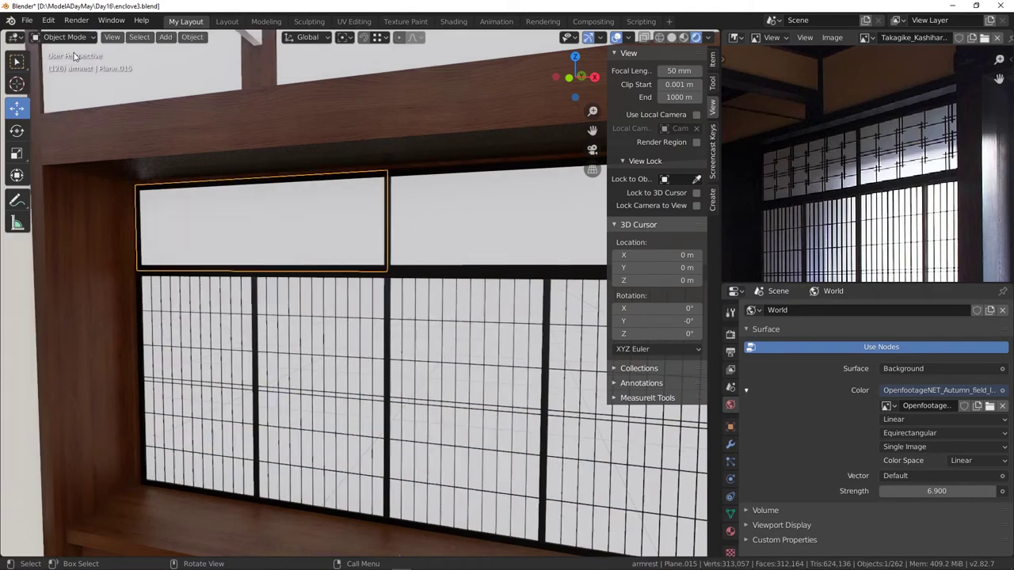
- Switch to the Shading workspace and assign the Windowthin material to the upper-left panel plane
{"action": "left_click", "coordinate": [453, 22]}
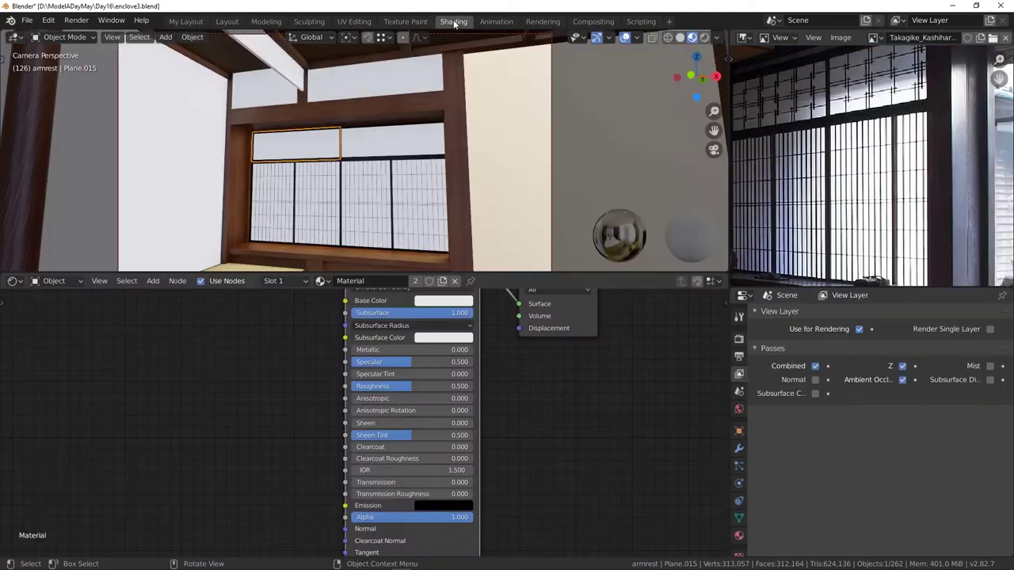
{"action": "left_click", "coordinate": [320, 281]}
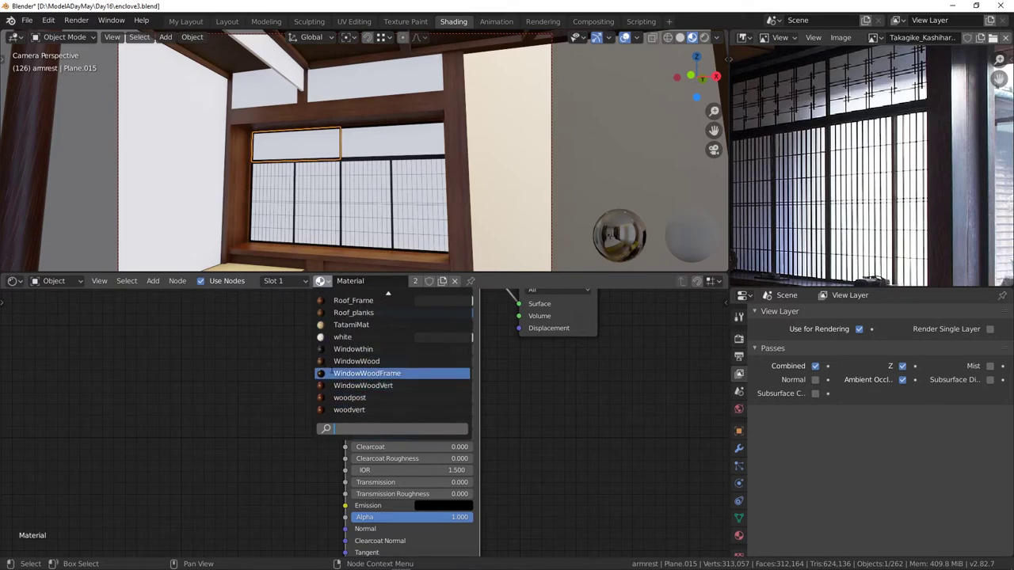
{"action": "left_click", "coordinate": [354, 348]}
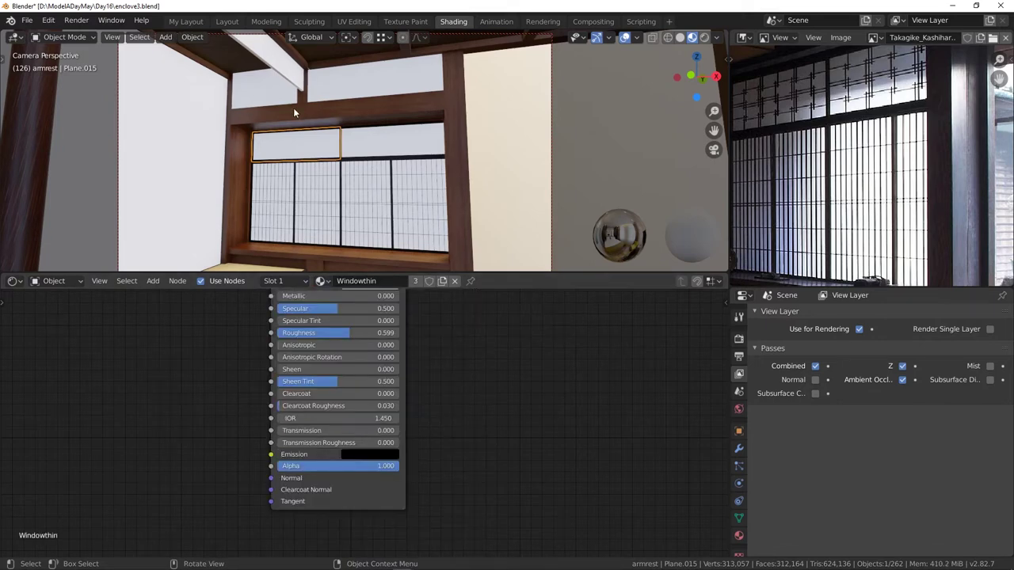
{"action": "middle_click_drag", "start_coordinate": [293, 108], "coordinate": [333, 141]}
{"action": "scroll", "coordinate": [332, 141], "scroll_direction": "up", "scroll_amount": 4}
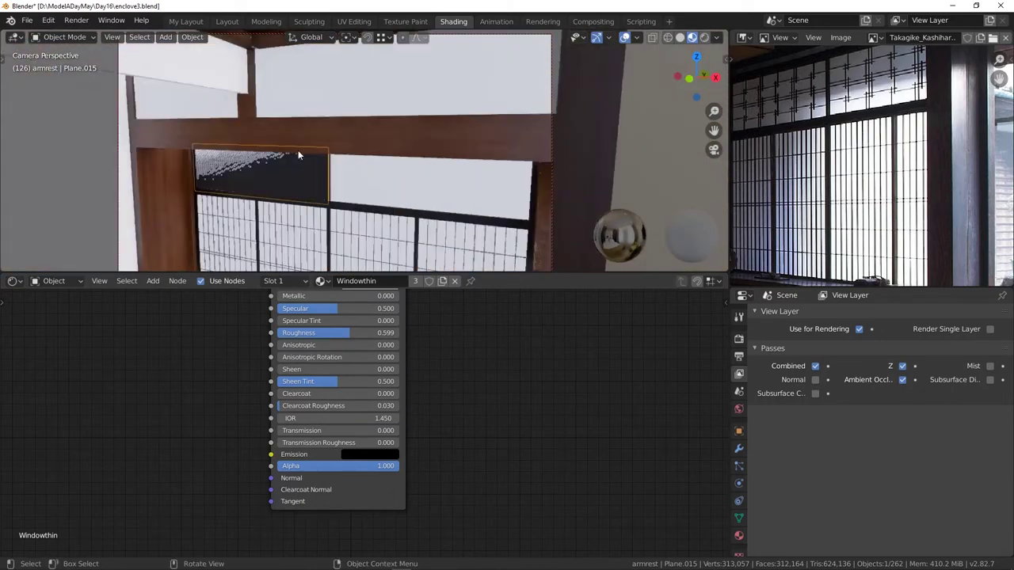
- Delete the duplicate full-size backing plane overlapping the upper-left panel and reselect the panel
{"action": "left_click", "coordinate": [376, 182]}
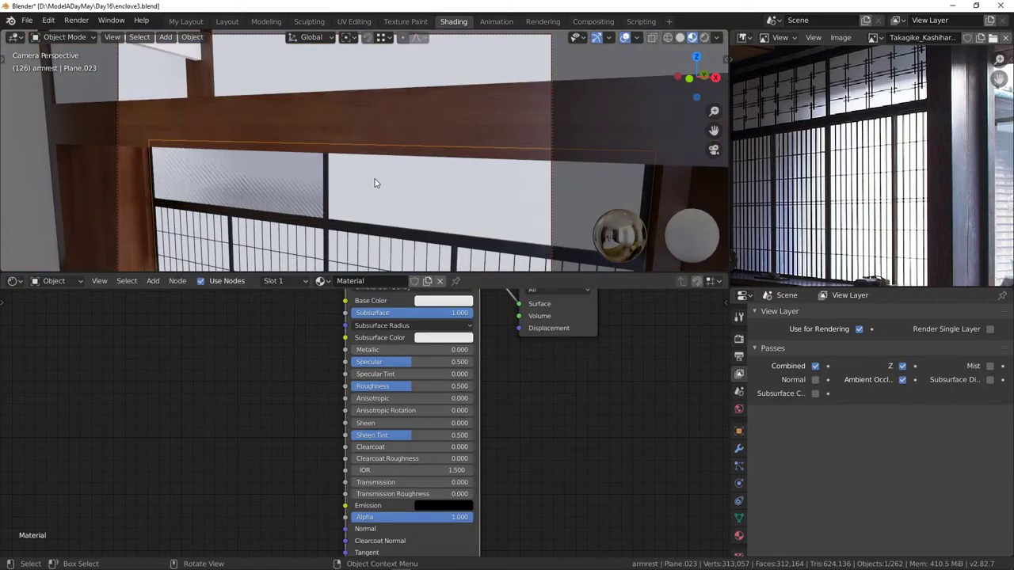
{"action": "key", "text": "Delete"}
{"action": "left_click", "coordinate": [279, 173]}
{"action": "middle_click_drag", "start_coordinate": [279, 173], "coordinate": [420, 136]}
{"action": "scroll", "coordinate": [459, 133], "scroll_direction": "up", "scroll_amount": 3}
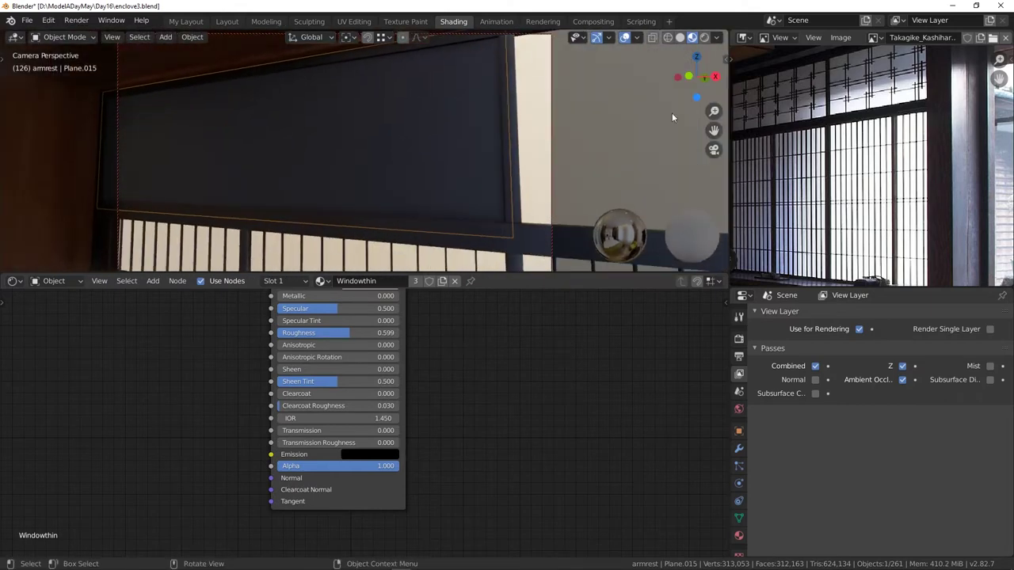
- In Edit Mode, divide the upper-left panel with two evenly spaced vertical loop cuts and one centered horizontal loop cut, following the reference photo
{"action": "scroll", "coordinate": [815, 109], "scroll_direction": "up", "scroll_amount": 3}
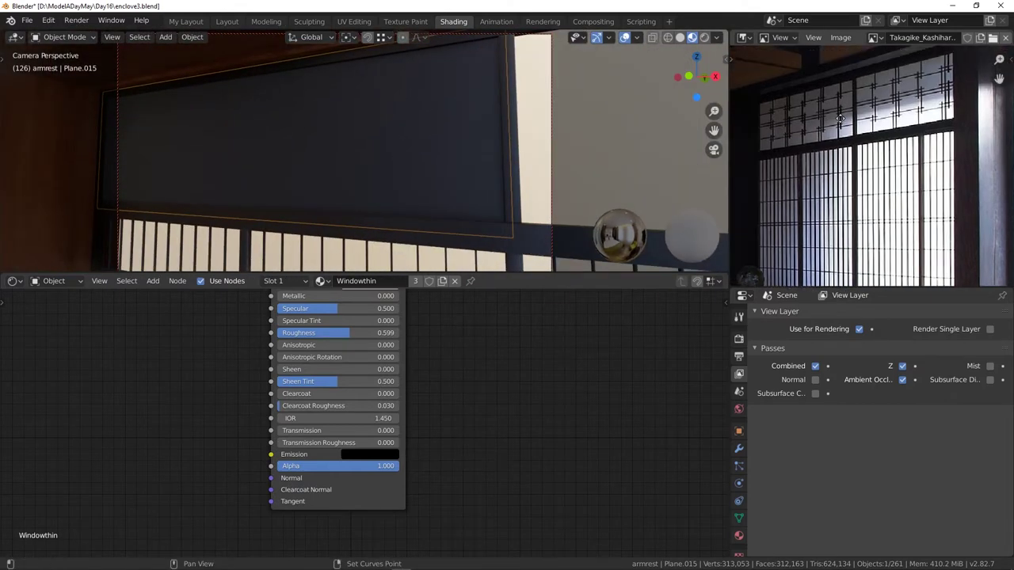
{"action": "middle_click_drag", "start_coordinate": [816, 110], "coordinate": [959, 108]}
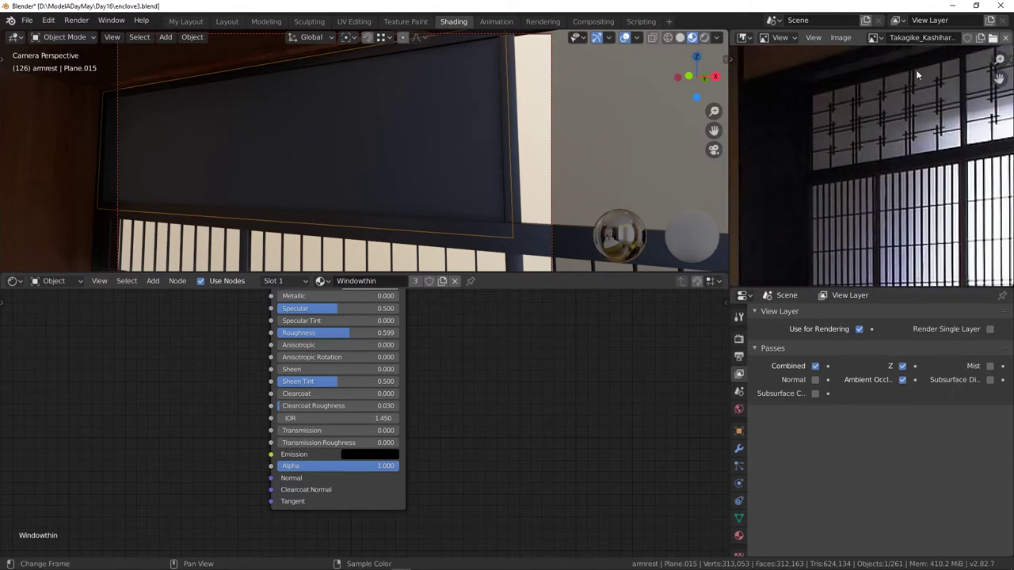
{"action": "scroll", "coordinate": [396, 129], "scroll_direction": "down", "scroll_amount": 3}
{"action": "scroll", "coordinate": [365, 142], "scroll_direction": "up", "scroll_amount": 3}
{"action": "middle_click_drag", "start_coordinate": [353, 149], "coordinate": [332, 151]}
{"action": "scroll", "coordinate": [327, 150], "scroll_direction": "down", "scroll_amount": 3}
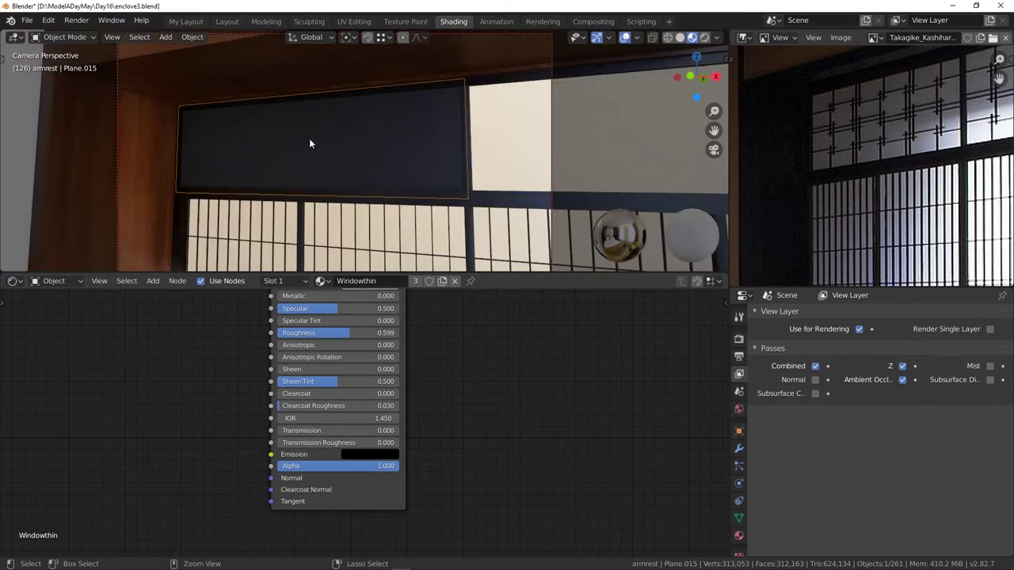
{"action": "left_click", "coordinate": [70, 37]}
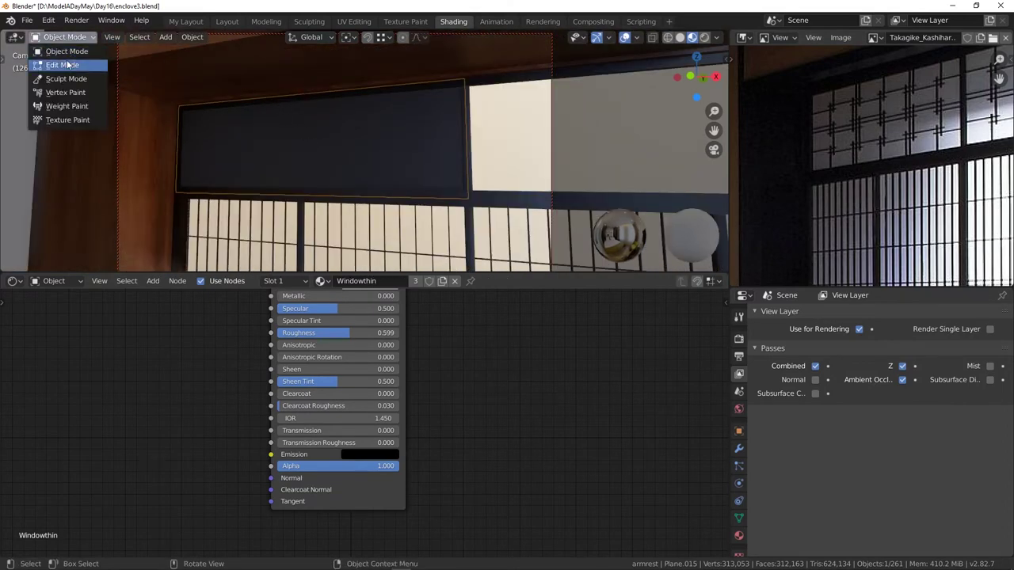
{"action": "left_click", "coordinate": [70, 65]}
{"action": "key", "text": "ctrl+r"}
{"action": "scroll", "coordinate": [314, 98], "scroll_direction": "up", "scroll_amount": 1}
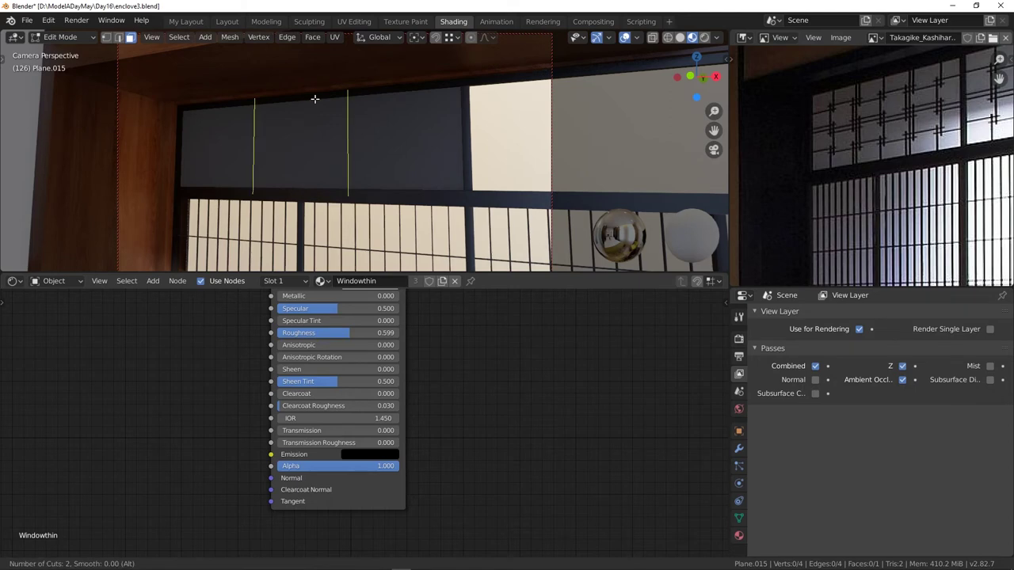
{"action": "left_click", "coordinate": [321, 119]}
{"action": "right_click", "coordinate": [334, 141]}
{"action": "key", "text": "ctrl+r"}
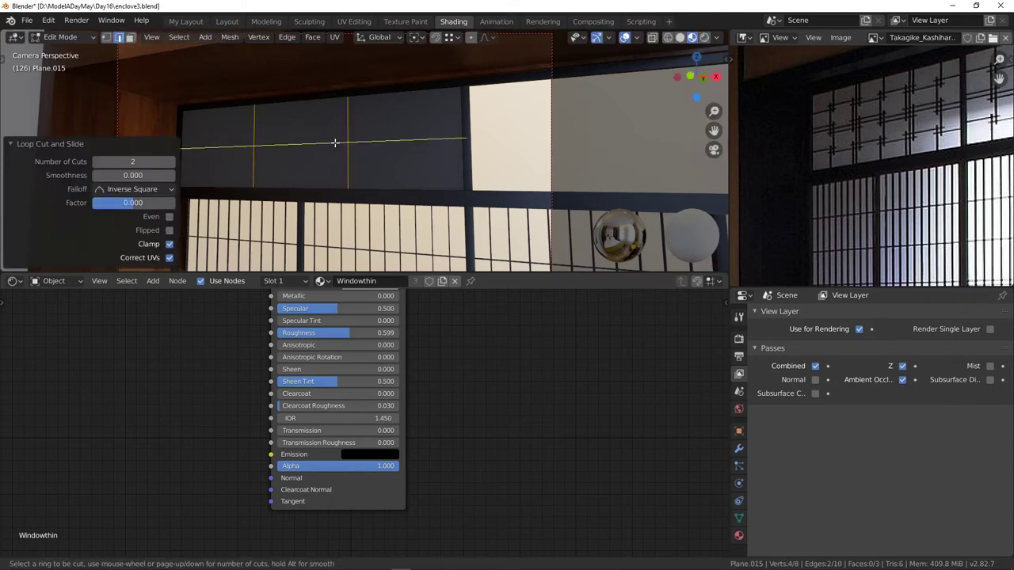
{"action": "left_click", "coordinate": [334, 142]}
{"action": "right_click", "coordinate": [334, 143]}
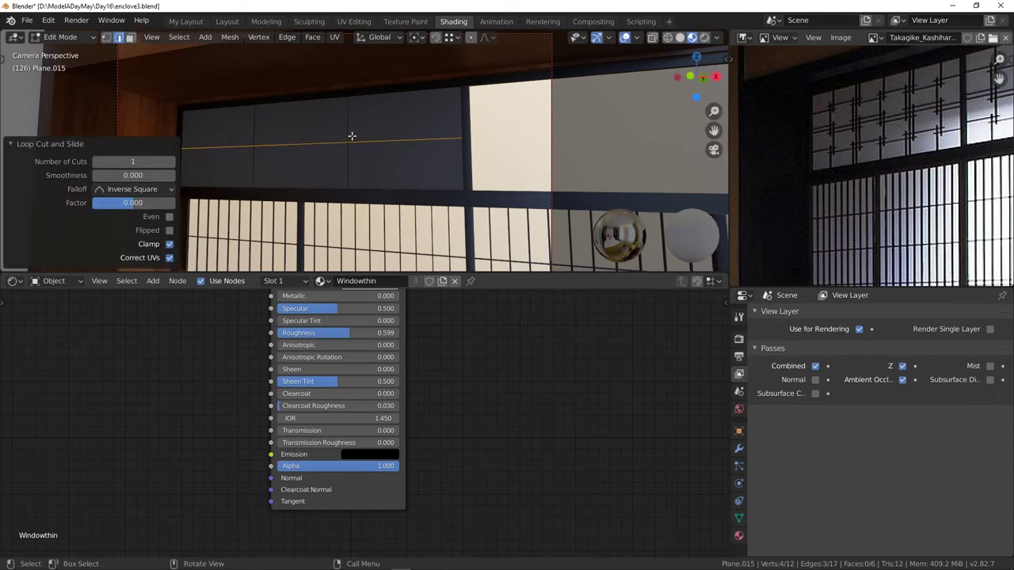
- Select all three cut lines of the upper-left panel and bevel them with an offset of about 0.00199 m
{"action": "left_click", "coordinate": [253, 118], "text": "alt+shift"}
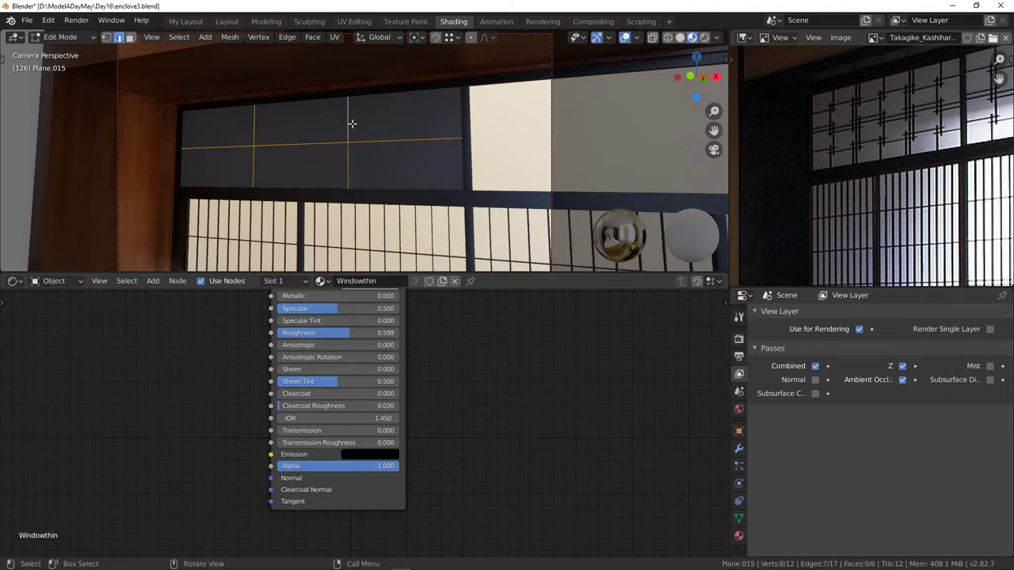
{"action": "key", "text": "ctrl+b"}
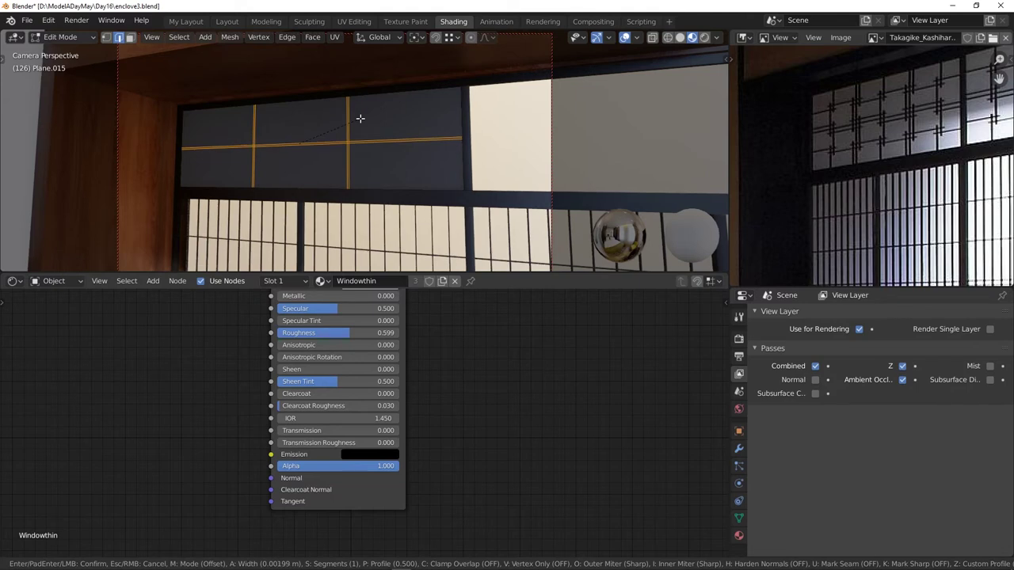
{"action": "left_click", "coordinate": [359, 118]}
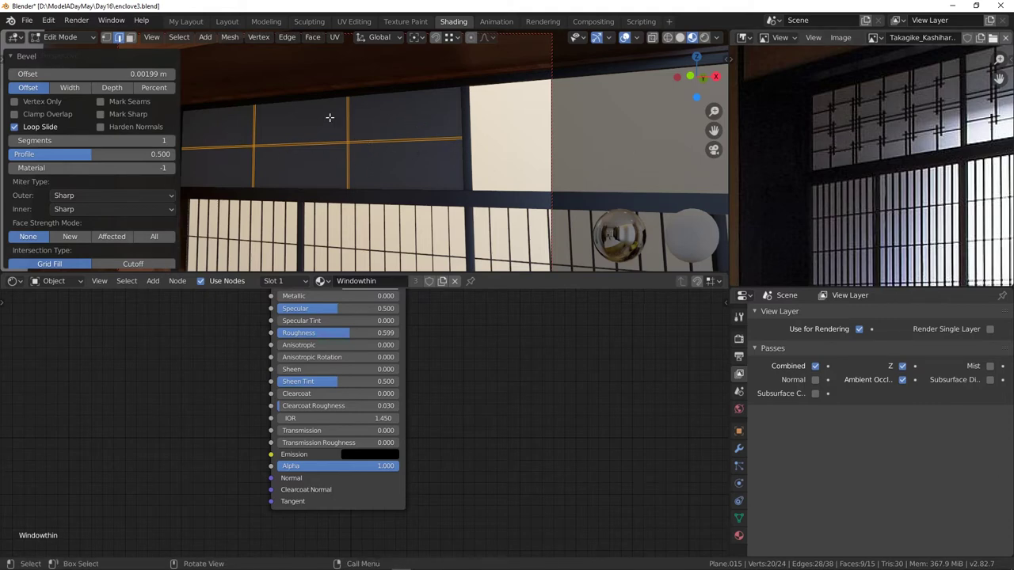
- Add one centered vertical loop cut in each of the three columns of the upper-left panel
{"action": "key", "text": "ctrl+r"}
{"action": "left_click", "coordinate": [300, 115]}
{"action": "right_click", "coordinate": [304, 116]}
{"action": "key", "text": "ctrl+r"}
{"action": "left_click", "coordinate": [389, 113]}
{"action": "right_click", "coordinate": [388, 114]}
{"action": "key", "text": "ctrl+r"}
{"action": "left_click", "coordinate": [215, 115]}
{"action": "right_click", "coordinate": [216, 116]}
- Add one centered horizontal loop cut in each of the two rows of the upper-left panel
{"action": "key", "text": "ctrl+r"}
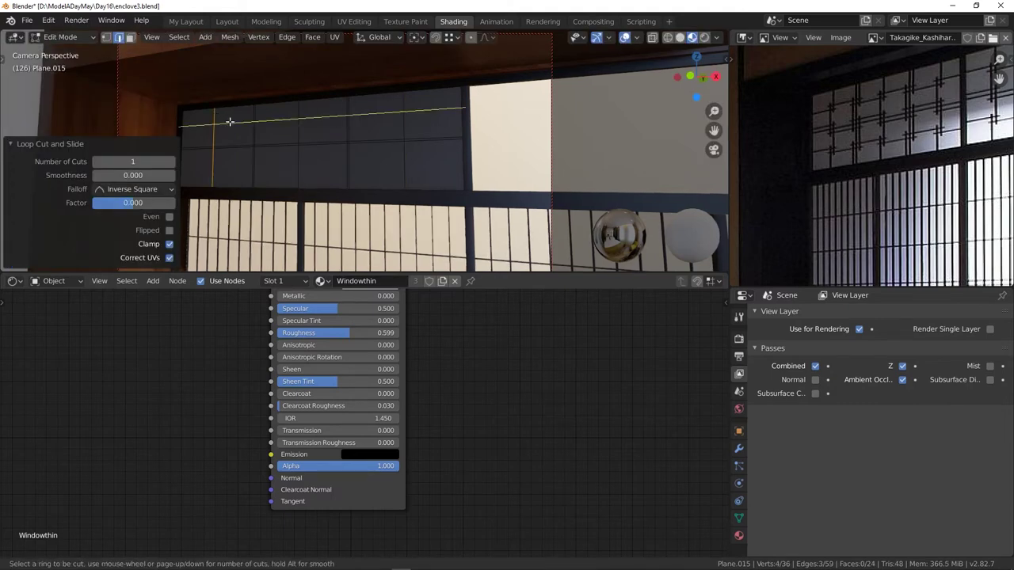
{"action": "left_click", "coordinate": [222, 166]}
{"action": "key", "text": "ctrl+r"}
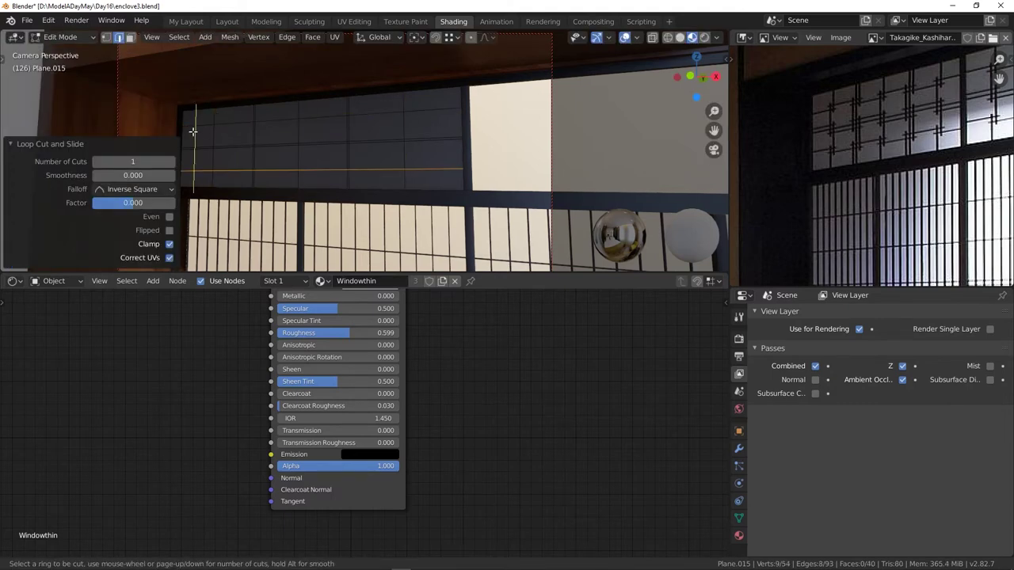
{"action": "right_click", "coordinate": [299, 137]}
- Select the two horizontal and three vertical center lines of the panel and bevel them by about 0.007 m
{"action": "left_click", "coordinate": [288, 122], "text": "alt"}
{"action": "left_click", "coordinate": [269, 169], "text": "alt+shift"}
{"action": "left_click", "coordinate": [211, 151], "text": "alt+shift"}
{"action": "left_click", "coordinate": [298, 154], "text": "alt+shift"}
{"action": "left_click", "coordinate": [403, 153], "text": "alt+shift"}
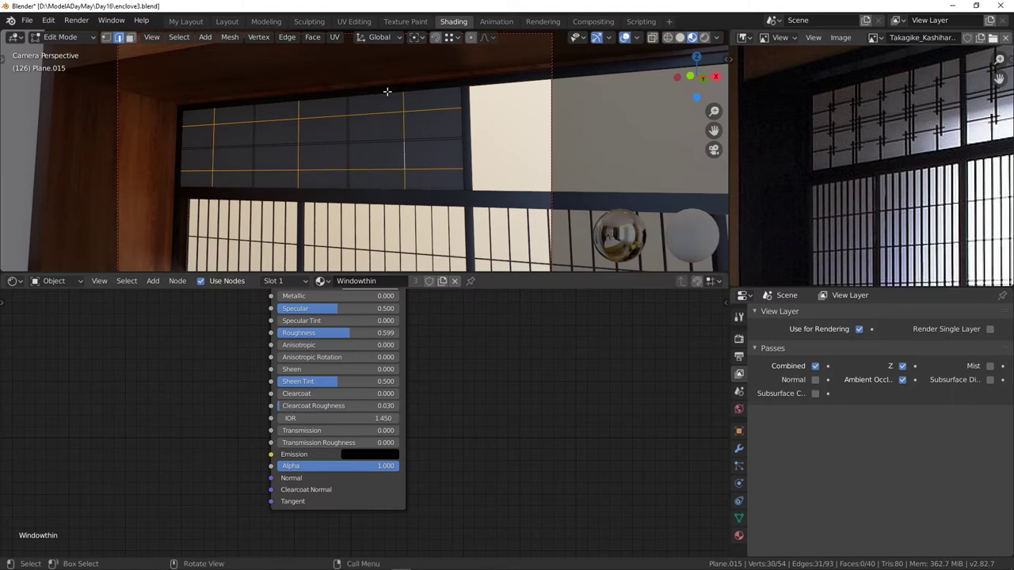
{"action": "key", "text": "ctrl+b"}
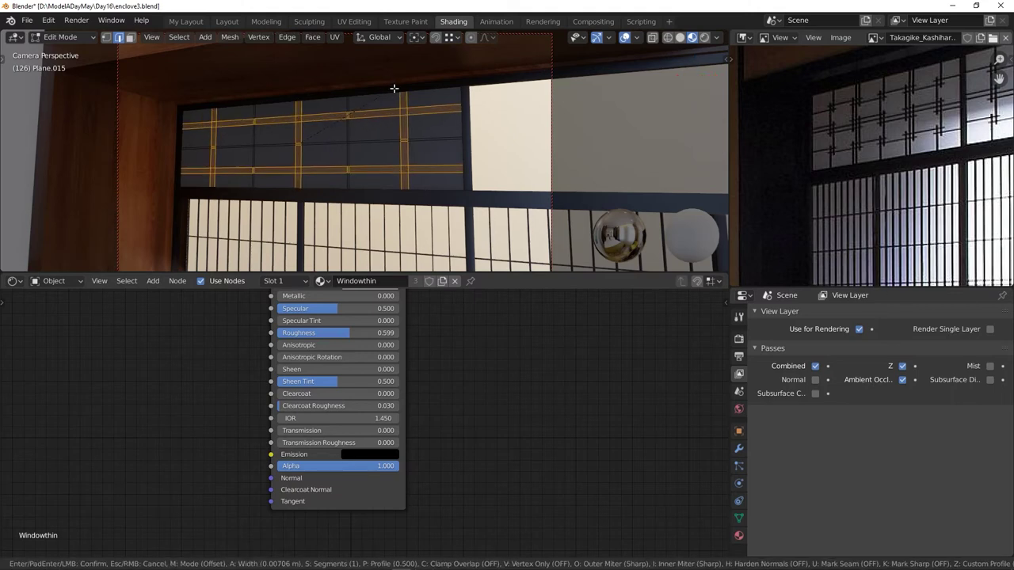
{"action": "left_click", "coordinate": [393, 89]}
- Add one horizontal loop cut just above and one just below the panel's thin middle horizontal bar
{"action": "left_click", "coordinate": [423, 112], "text": "alt"}
{"action": "key", "text": "ctrl+r"}
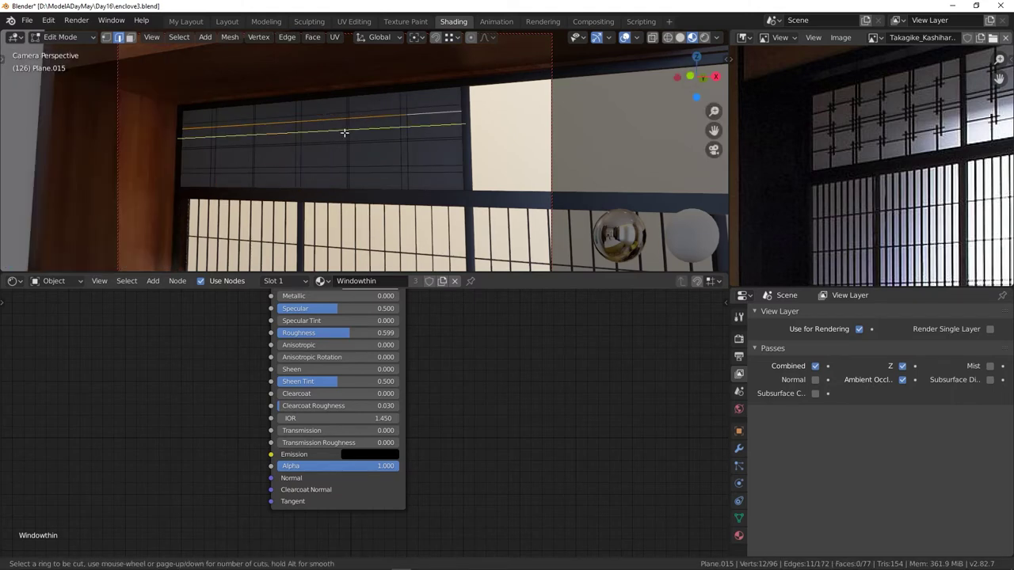
{"action": "left_click", "coordinate": [344, 133]}
{"action": "left_click", "coordinate": [350, 143]}
{"action": "key", "text": "ctrl+r"}
{"action": "left_click", "coordinate": [354, 152]}
{"action": "left_click", "coordinate": [341, 150]}
- Add a vertical loop cut close to each side of the panel's thin first vertical divider
{"action": "key", "text": "ctrl+r"}
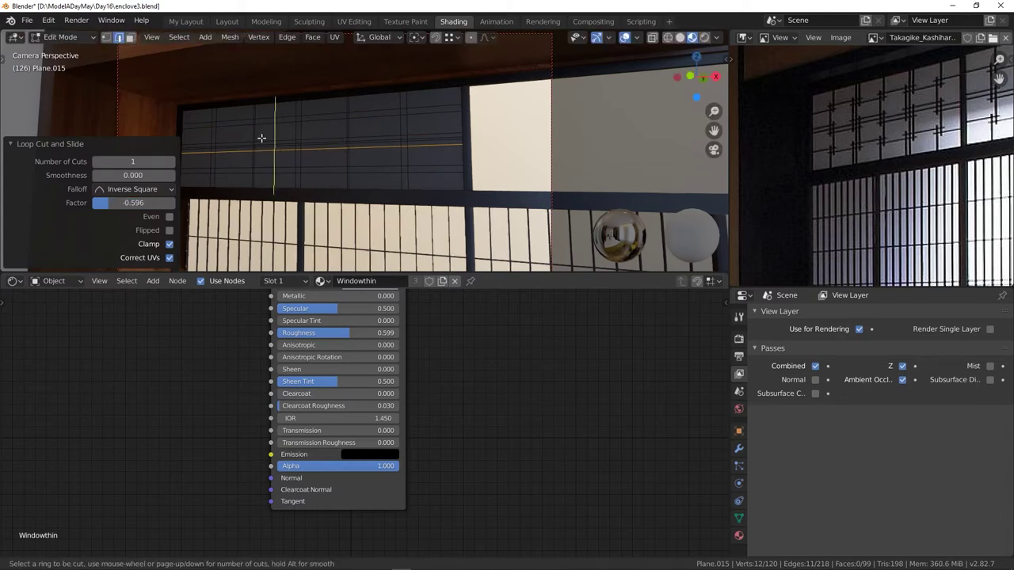
{"action": "left_click", "coordinate": [256, 133]}
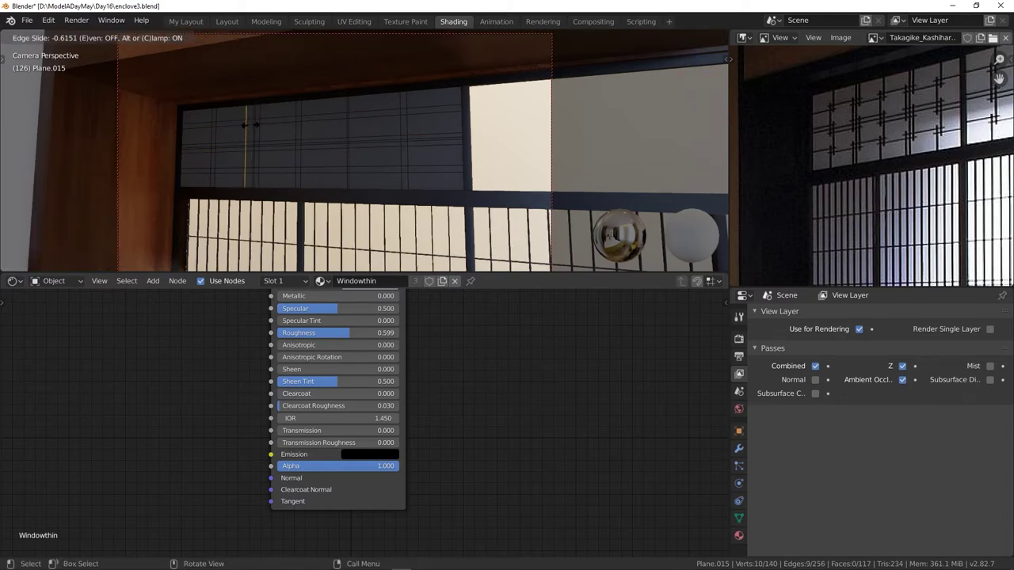
{"action": "left_click", "coordinate": [252, 126]}
{"action": "key", "text": "ctrl+r"}
{"action": "left_click", "coordinate": [375, 123]}
{"action": "left_click", "coordinate": [394, 120]}
{"action": "key", "text": "ctrl+r"}
{"action": "left_click", "coordinate": [416, 119]}
{"action": "left_click", "coordinate": [391, 121]}
{"action": "key", "text": "ctrl+z"}
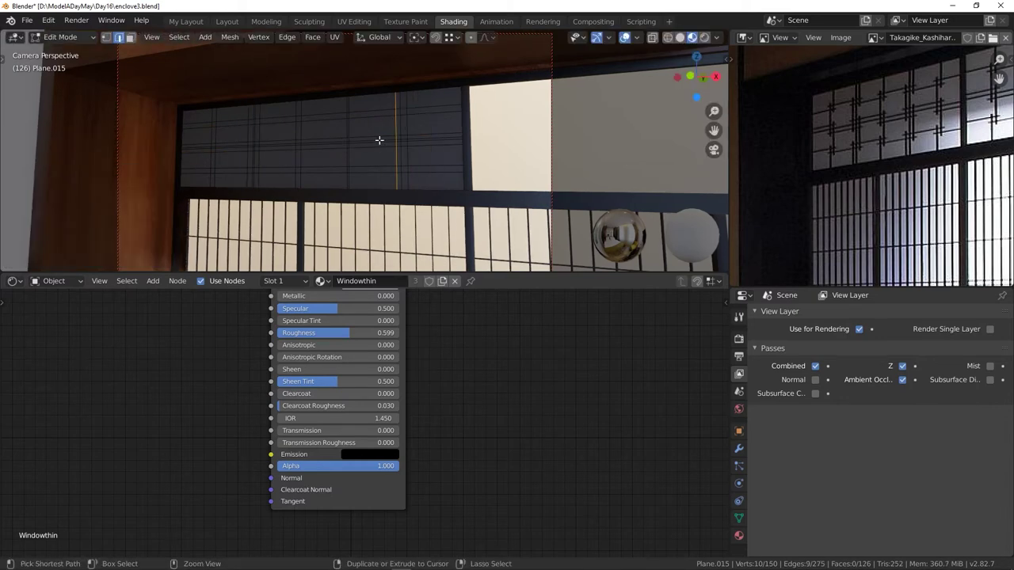
{"action": "key", "text": "ctrl+z"}
- Add a vertical loop cut close to each side of the panel's thin second vertical divider
{"action": "key", "text": "ctrl+r"}
{"action": "left_click", "coordinate": [376, 138]}
{"action": "left_click", "coordinate": [356, 134]}
{"action": "key", "text": "ctrl+r"}
{"action": "left_click", "coordinate": [326, 133]}
{"action": "left_click", "coordinate": [344, 130]}
- Select all the unbeveled paired vertical and horizontal lines of the panel and bevel them with an offset of about 0.00203 m
{"action": "left_click", "coordinate": [408, 119], "text": "alt"}
{"action": "left_click", "coordinate": [354, 127], "text": "alt+shift"}
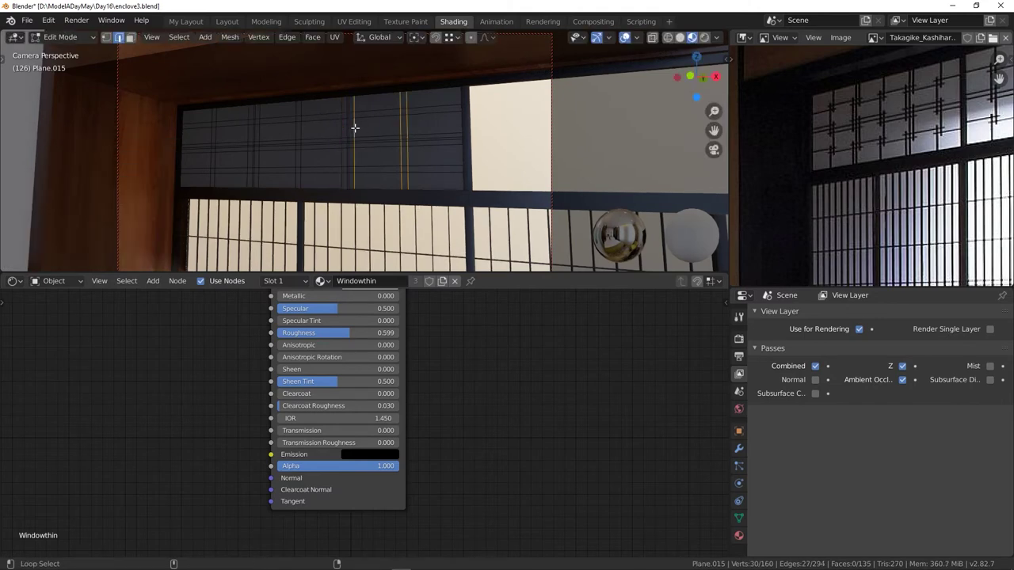
{"action": "left_click", "coordinate": [211, 133], "text": "alt+shift"}
{"action": "left_click", "coordinate": [225, 121], "text": "alt+shift"}
{"action": "left_click", "coordinate": [227, 126], "text": "alt+shift"}
{"action": "left_click", "coordinate": [229, 144], "text": "alt+shift"}
{"action": "left_click", "coordinate": [231, 151], "text": "alt+shift"}
{"action": "left_click", "coordinate": [234, 167], "text": "alt+shift"}
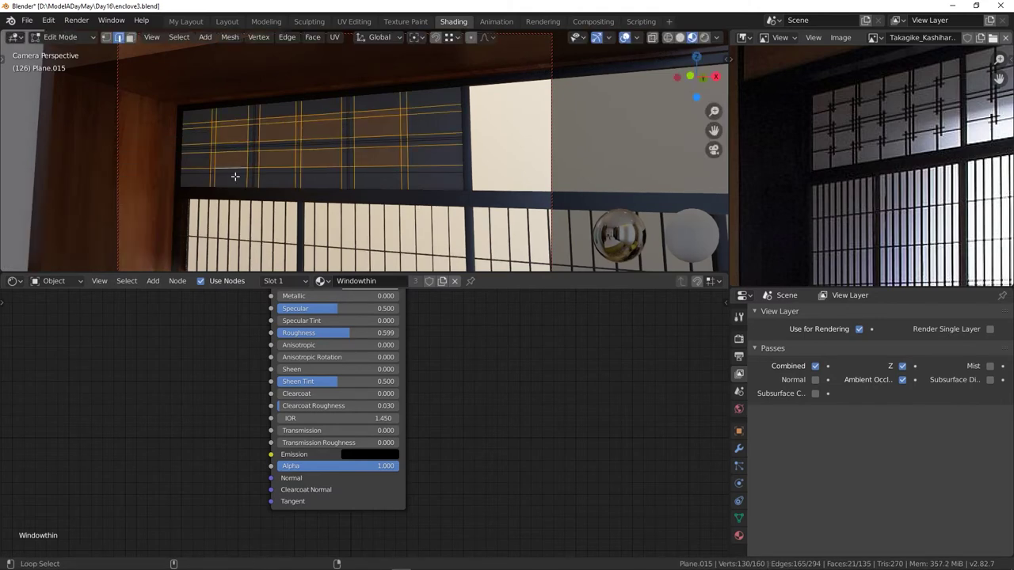
{"action": "left_click", "coordinate": [235, 173], "text": "alt+shift"}
{"action": "key", "text": "ctrl+b"}
{"action": "left_click", "coordinate": [370, 118]}
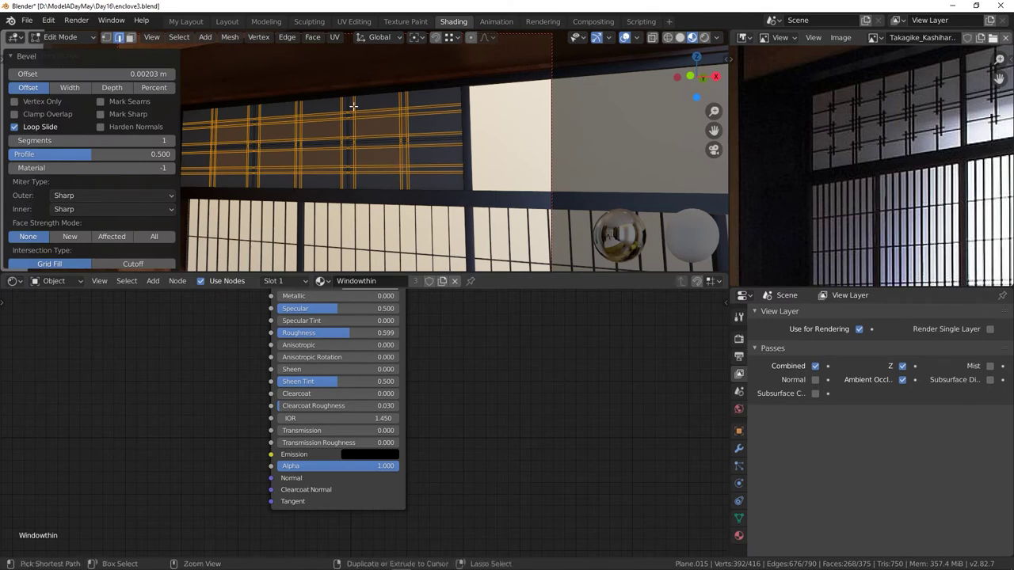
- Add horizontal loop cuts close above and below the upper, middle and lower bar groups of the panel
{"action": "key", "text": "ctrl+r"}
{"action": "left_click", "coordinate": [353, 104]}
{"action": "left_click", "coordinate": [354, 108]}
{"action": "key", "text": "ctrl+r"}
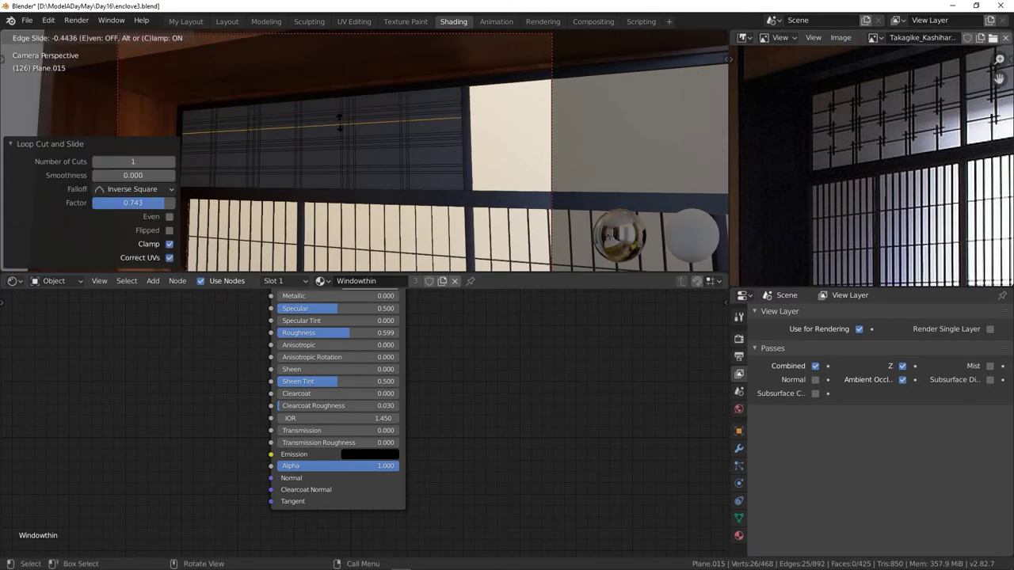
{"action": "left_click", "coordinate": [341, 128]}
{"action": "left_click", "coordinate": [353, 154]}
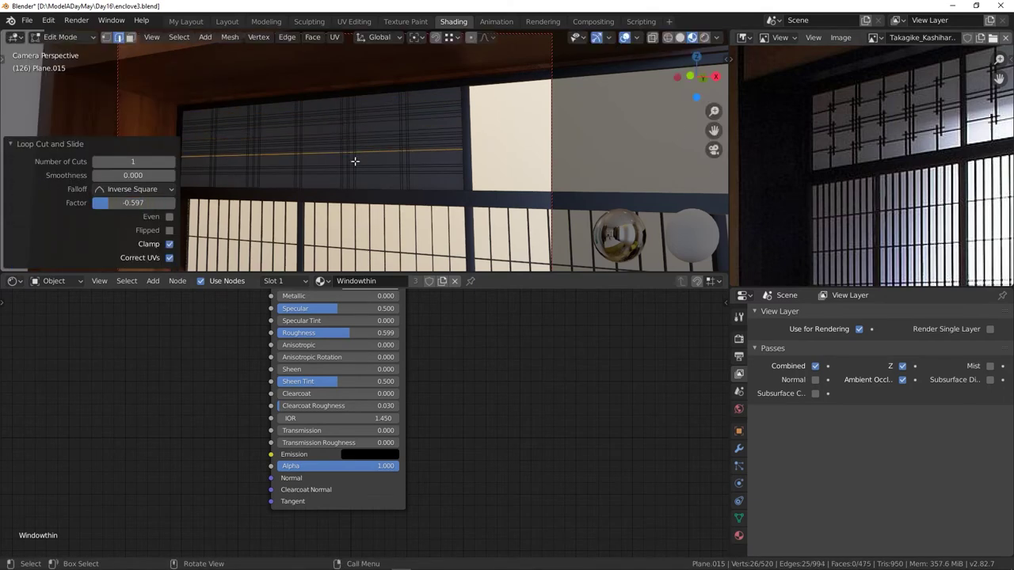
{"action": "key", "text": "ctrl+r"}
{"action": "left_click", "coordinate": [356, 162]}
{"action": "left_click", "coordinate": [356, 176]}
- Add vertical loop cuts close to both sides of the three rightmost vertical bar groups of the panel
{"action": "key", "text": "ctrl+r"}
{"action": "left_click", "coordinate": [414, 144]}
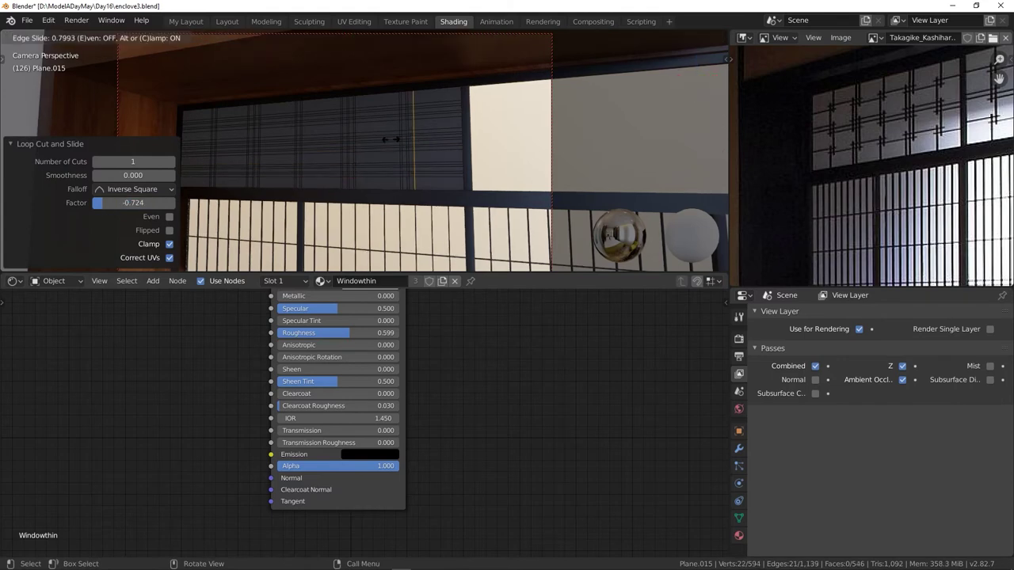
{"action": "left_click", "coordinate": [404, 141]}
{"action": "key", "text": "ctrl+r"}
{"action": "left_click", "coordinate": [383, 139]}
{"action": "left_click", "coordinate": [372, 138]}
{"action": "key", "text": "ctrl+r"}
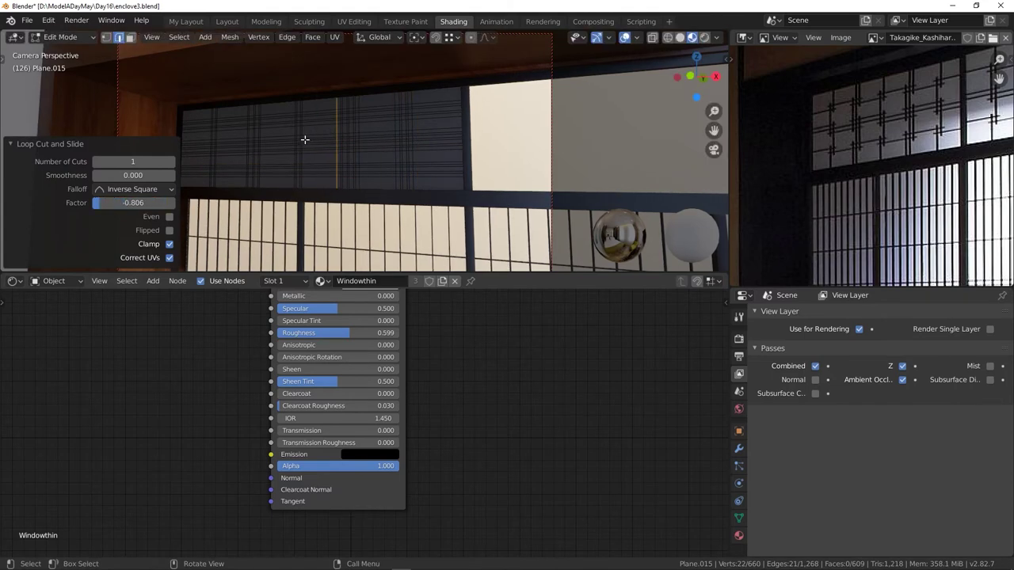
{"action": "left_click", "coordinate": [325, 135]}
{"action": "left_click", "coordinate": [293, 133]}
- Add vertical loop cuts close to both sides of the two leftmost vertical bar groups of the panel
{"action": "scroll", "coordinate": [351, 143], "scroll_direction": "up", "scroll_amount": 4}
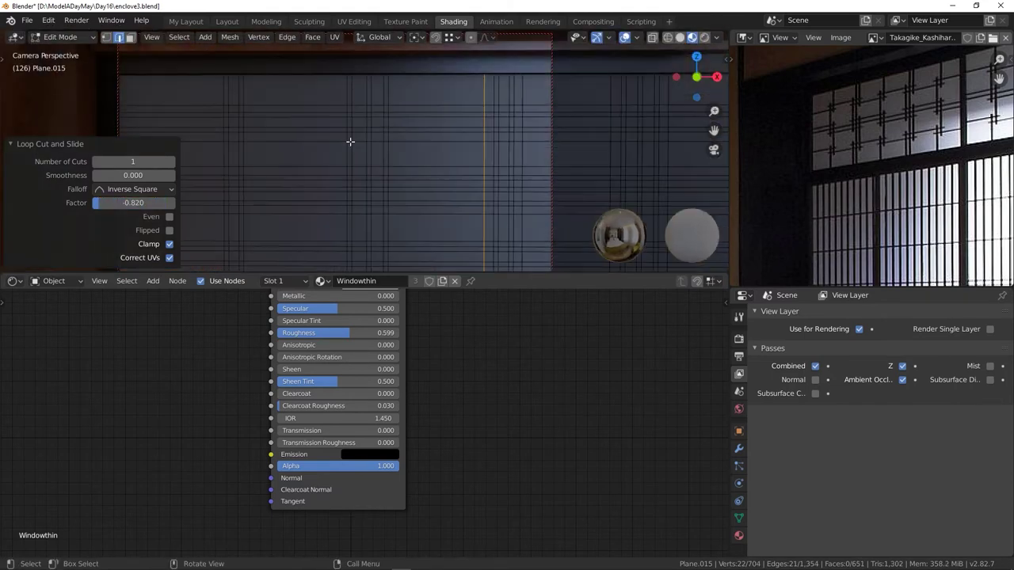
{"action": "key", "text": "ctrl+r"}
{"action": "left_click", "coordinate": [351, 143]}
{"action": "left_click", "coordinate": [301, 127]}
{"action": "key", "text": "ctrl+r"}
{"action": "left_click", "coordinate": [311, 129]}
{"action": "left_click", "coordinate": [357, 134]}
{"action": "key", "text": "ctrl+r"}
{"action": "left_click", "coordinate": [273, 134]}
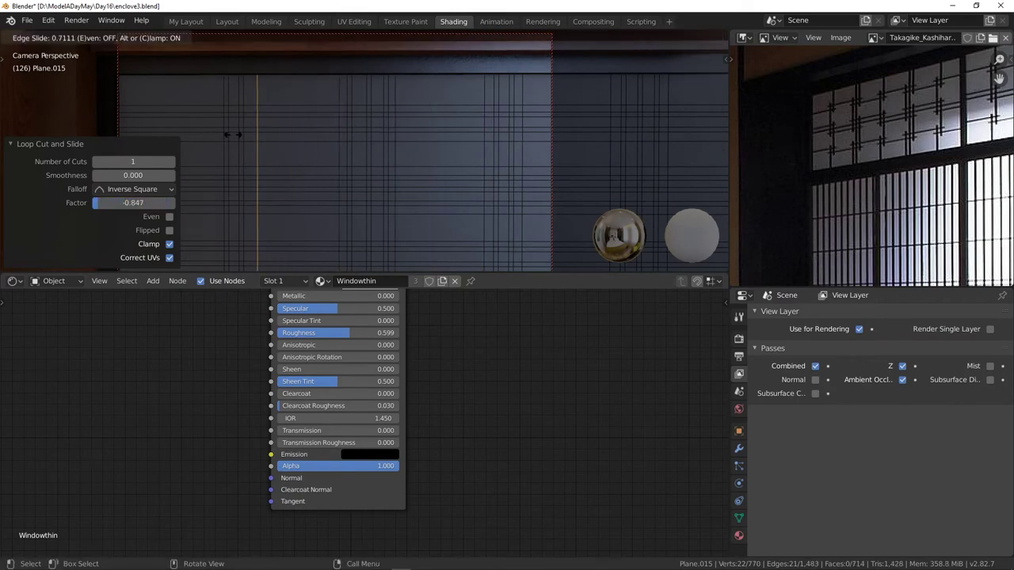
{"action": "left_click", "coordinate": [232, 133]}
{"action": "key", "text": "ctrl+r"}
{"action": "left_click", "coordinate": [204, 134]}
{"action": "left_click", "coordinate": [255, 136]}
- Switch to face selection and select the thin vertical strip from the panel's top edge through the upper-left crossing
{"action": "scroll", "coordinate": [301, 166], "scroll_direction": "down", "scroll_amount": 3}
{"action": "middle_click_drag", "start_coordinate": [309, 167], "coordinate": [357, 179]}
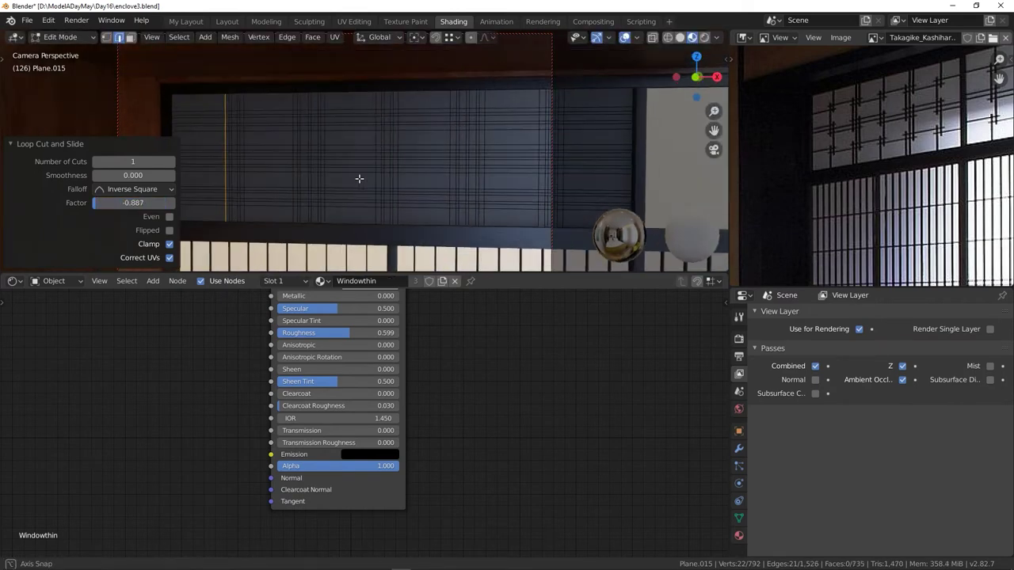
{"action": "scroll", "coordinate": [181, 52], "scroll_direction": "up", "scroll_amount": 3}
{"action": "left_click", "coordinate": [286, 145]}
{"action": "key", "text": "3"}
{"action": "left_click", "coordinate": [286, 140]}
{"action": "left_click", "coordinate": [286, 152], "text": "shift"}
{"action": "left_click", "coordinate": [285, 158], "text": "shift"}
{"action": "left_click", "coordinate": [286, 166], "text": "shift"}
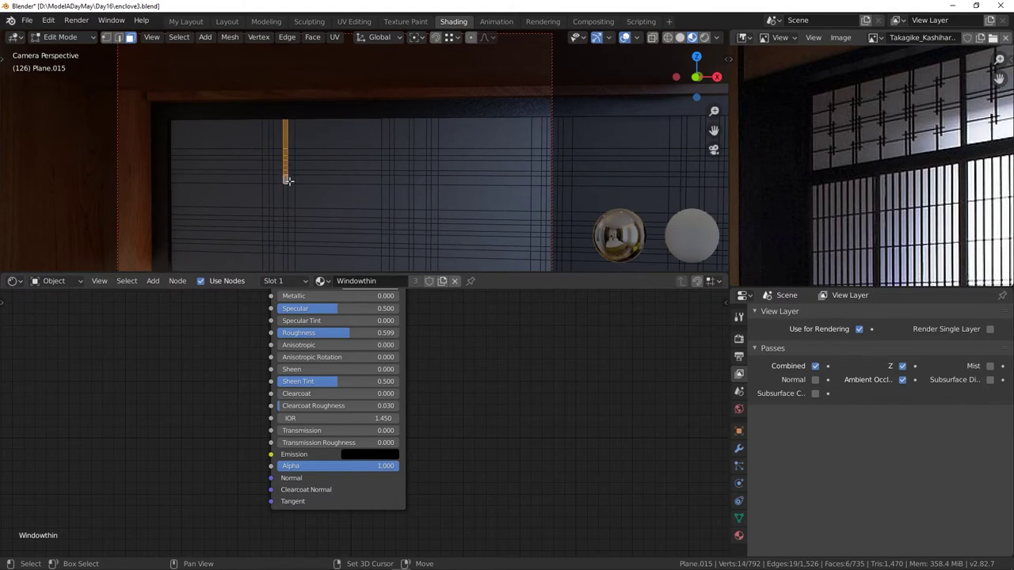
- Add the upper-left crossing's two offset horizontal strips to the selection, one from the left edge and one toward the second crossing
{"action": "left_click", "coordinate": [291, 172], "text": "shift"}
{"action": "left_click", "coordinate": [251, 172], "text": "shift"}
{"action": "left_click", "coordinate": [259, 158], "text": "shift"}
{"action": "key", "text": "ctrl+z"}
{"action": "left_click", "coordinate": [265, 158], "text": "shift"}
{"action": "left_click", "coordinate": [340, 158], "text": "shift"}
{"action": "left_click", "coordinate": [412, 158], "text": "shift"}
{"action": "left_click", "coordinate": [435, 158], "text": "shift"}
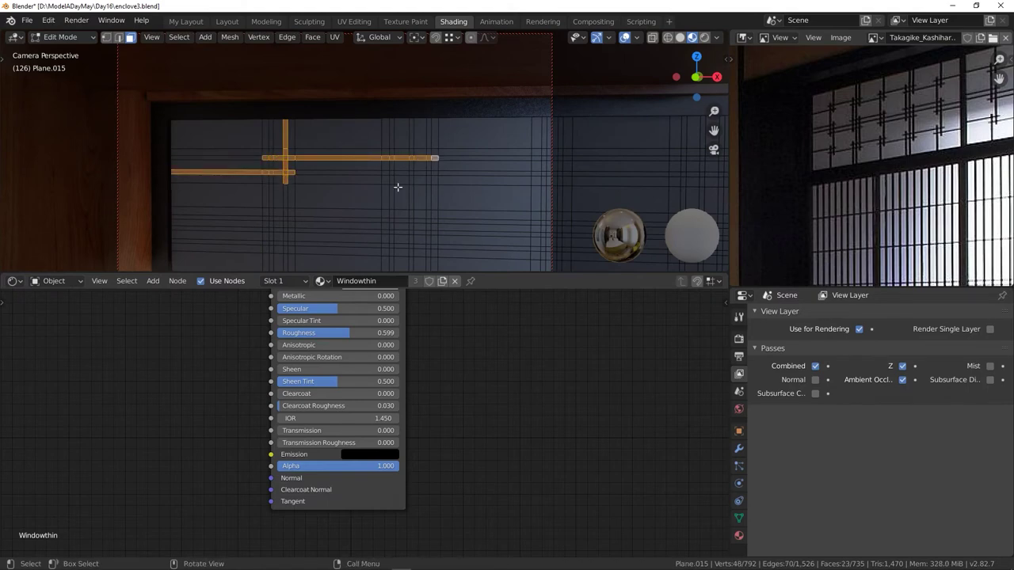
- Add the offset vertical strip from the upper-left crossing through the middle bars, and the parallel strip below, to the selection
{"action": "middle_click_drag", "start_coordinate": [343, 175], "coordinate": [360, 136], "text": "shift"}
{"action": "left_click", "coordinate": [288, 112]}
{"action": "key", "text": "ctrl+z"}
{"action": "left_click", "coordinate": [288, 113], "text": "shift"}
{"action": "left_click", "coordinate": [289, 125], "text": "shift"}
{"action": "left_click", "coordinate": [288, 139], "text": "shift"}
{"action": "left_click", "coordinate": [288, 154], "text": "shift"}
{"action": "left_click", "coordinate": [289, 172], "text": "shift"}
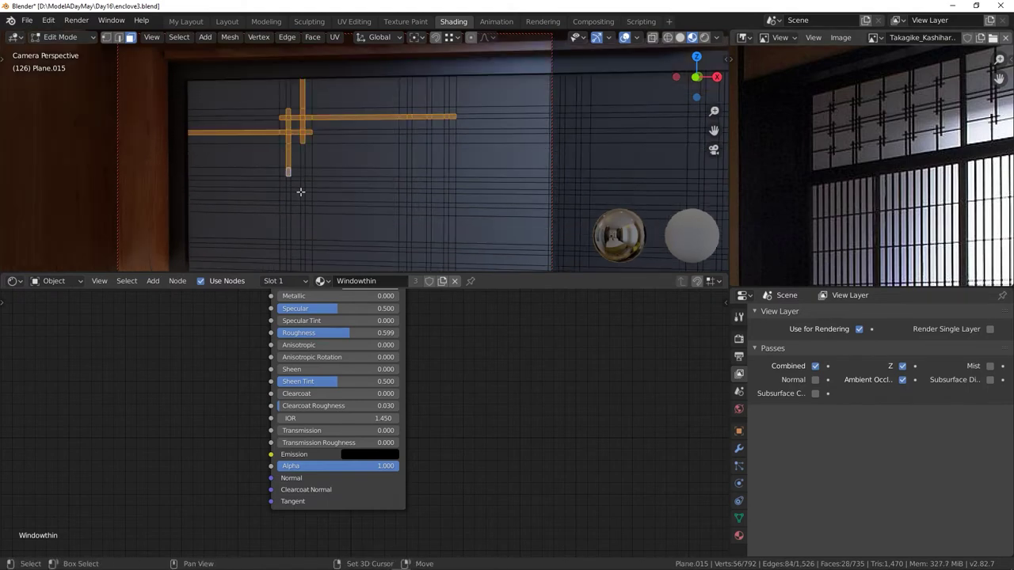
{"action": "left_click", "coordinate": [315, 205], "text": "alt+shift"}
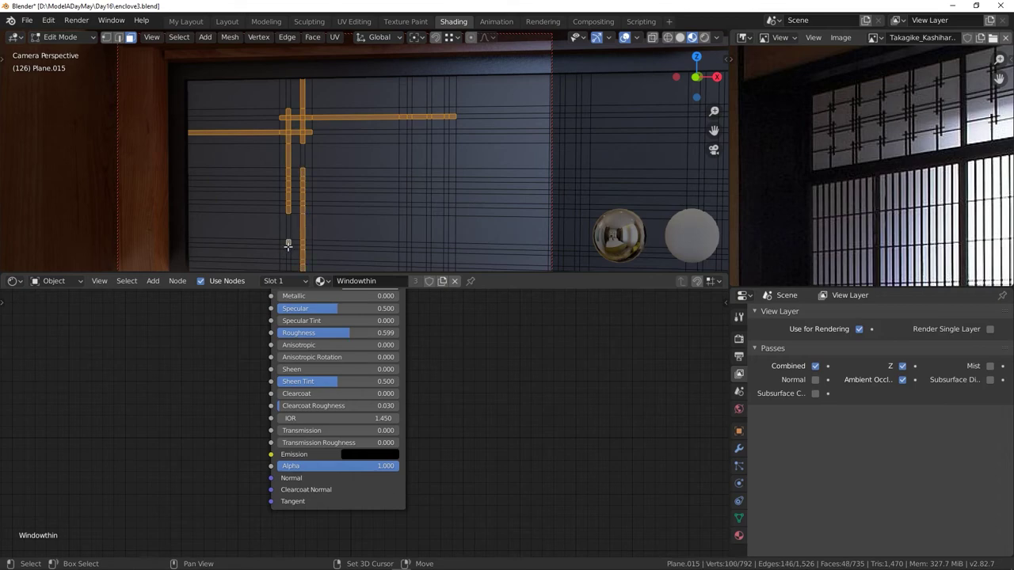
- Add the lower-left crossing's vertical strip down to the bottom edge and its two offset horizontal strips to the face selection
{"action": "left_click", "coordinate": [289, 248], "text": "shift"}
{"action": "left_click", "coordinate": [288, 261], "text": "shift"}
{"action": "middle_click_drag", "start_coordinate": [288, 267], "coordinate": [302, 161], "text": "shift"}
{"action": "left_click", "coordinate": [302, 180], "text": "shift"}
{"action": "left_click", "coordinate": [322, 141], "text": "shift"}
{"action": "left_click", "coordinate": [287, 141], "text": "shift"}
{"action": "left_click", "coordinate": [309, 155], "text": "shift"}
{"action": "left_click", "coordinate": [349, 155], "text": "shift"}
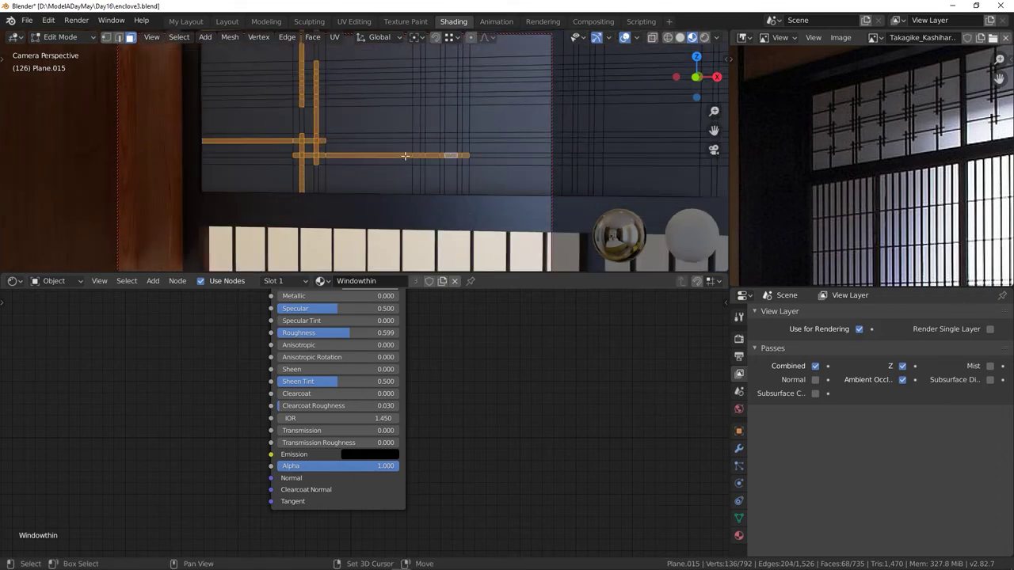
{"action": "left_click", "coordinate": [423, 159], "text": "alt+shift"}
- Isolate the panel in local view and add the full-width middle strip, two full-height strips and the second crossing column's short vertical strips
{"action": "key", "text": "KP_Divide"}
{"action": "left_click", "coordinate": [294, 235], "text": "alt+shift"}
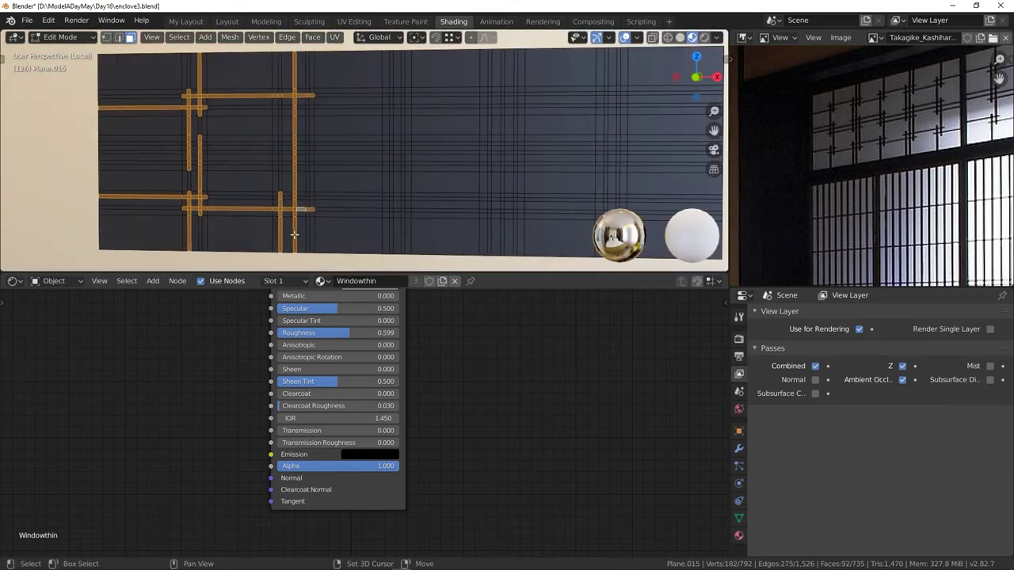
{"action": "left_click_drag", "start_coordinate": [93, 152], "coordinate": [721, 153], "text": "shift"}
{"action": "left_click_drag", "start_coordinate": [502, 53], "coordinate": [502, 247], "text": "shift"}
{"action": "left_click_drag", "start_coordinate": [307, 138], "coordinate": [307, 216], "text": "shift"}
{"action": "middle_click_drag", "start_coordinate": [280, 66], "coordinate": [290, 84], "text": "shift"}
{"action": "left_click_drag", "start_coordinate": [319, 84], "coordinate": [290, 185], "text": "shift"}
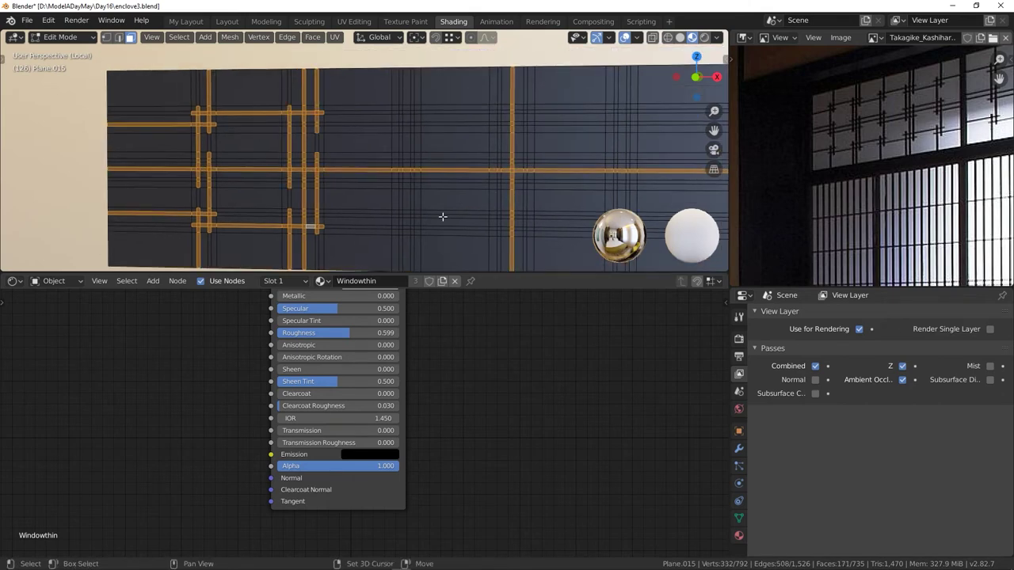
- Add the upper and lower horizontal strips between the second and third crossing columns, plus the third column's upper offset strips
{"action": "left_click", "coordinate": [388, 215], "text": "alt+shift"}
{"action": "left_click", "coordinate": [284, 122], "text": "alt+shift"}
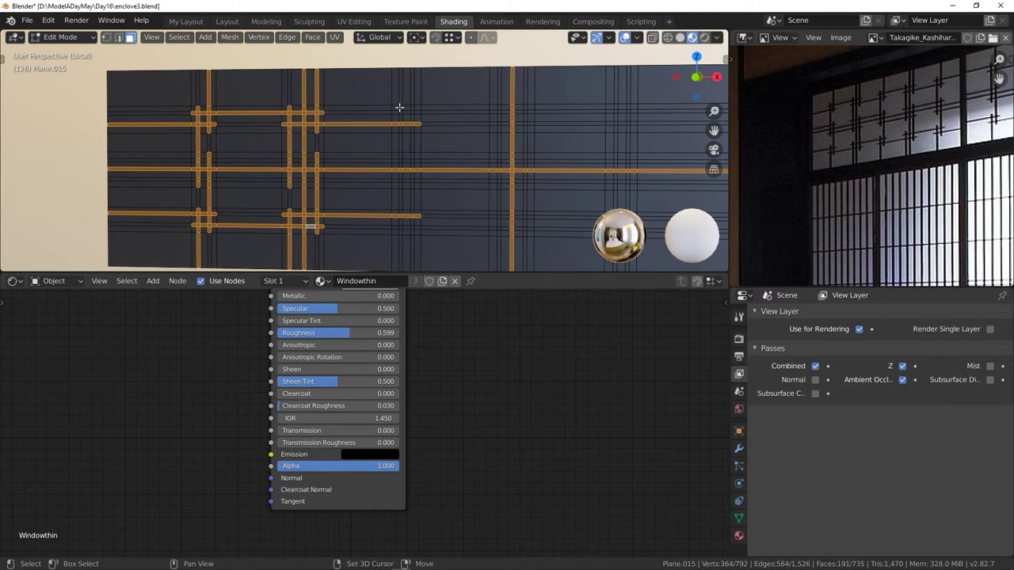
{"action": "left_click", "coordinate": [400, 107], "text": "alt+shift"}
{"action": "left_click_drag", "start_coordinate": [413, 119], "coordinate": [412, 128], "text": "shift"}
{"action": "left_click_drag", "start_coordinate": [394, 113], "coordinate": [531, 113], "text": "shift"}
- Add the upper-right horizontal strips and the fifth crossing column's two offset vertical strips to the face selection
{"action": "middle_click_drag", "start_coordinate": [572, 151], "coordinate": [529, 142], "text": "shift"}
{"action": "left_click_drag", "start_coordinate": [565, 100], "coordinate": [687, 101], "text": "shift"}
{"action": "left_click_drag", "start_coordinate": [591, 115], "coordinate": [449, 116], "text": "shift"}
{"action": "left_click_drag", "start_coordinate": [584, 66], "coordinate": [584, 114], "text": "shift"}
{"action": "left_click", "coordinate": [573, 127], "text": "alt+shift"}
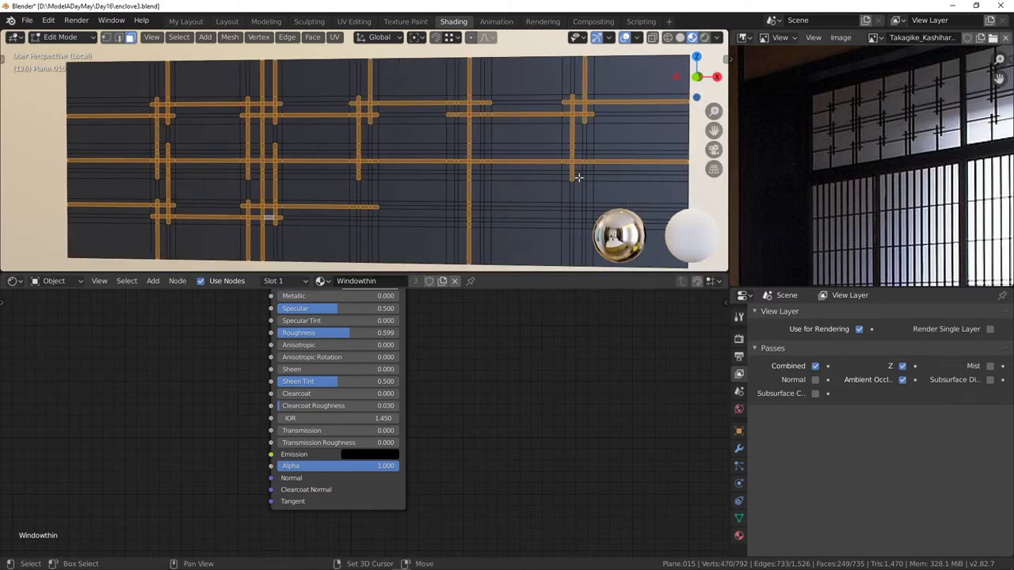
- Add the offset strips around the third and fourth crossing columns in the middle and lower rows, deselecting stray faces
{"action": "left_click", "coordinate": [480, 151], "text": "alt+shift"}
{"action": "left_click", "coordinate": [473, 174], "text": "alt+shift"}
{"action": "middle_click_drag", "start_coordinate": [531, 182], "coordinate": [536, 163], "text": "shift"}
{"action": "left_click_drag", "start_coordinate": [374, 128], "coordinate": [373, 205], "text": "shift"}
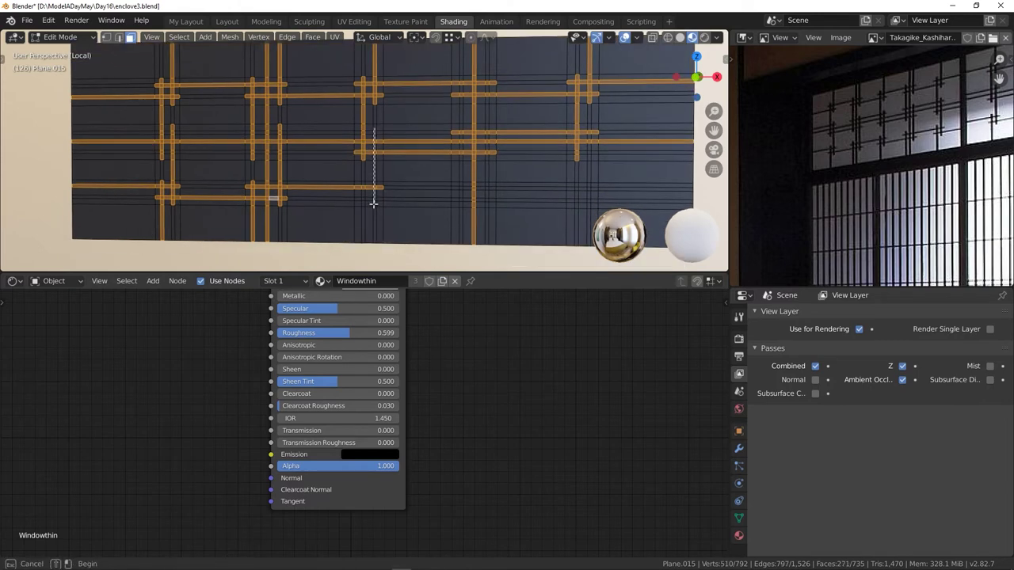
{"action": "left_click", "coordinate": [483, 194], "text": "alt+shift"}
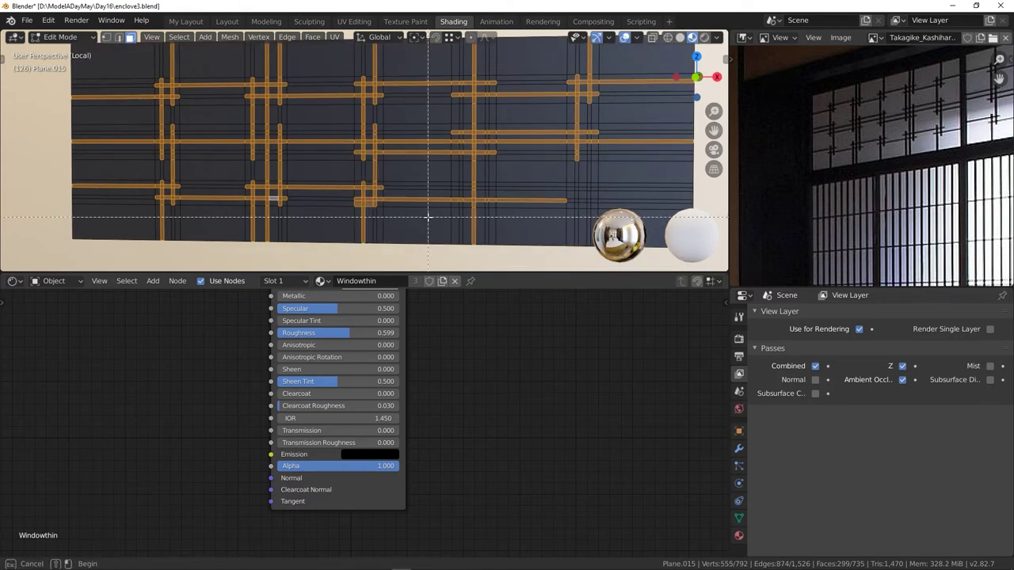
{"action": "scroll", "coordinate": [467, 200], "scroll_direction": "down", "scroll_amount": 3, "text": "ctrl"}
{"action": "left_click_drag", "start_coordinate": [454, 220], "coordinate": [428, 195], "text": "ctrl"}
- Add the lower-right horizontal strips and the lower vertical strips of the fourth and fifth crossing columns to the selection
{"action": "left_click_drag", "start_coordinate": [437, 195], "coordinate": [546, 198], "text": "shift"}
{"action": "left_click_drag", "start_coordinate": [458, 184], "coordinate": [319, 185], "text": "shift"}
{"action": "middle_click_drag", "start_coordinate": [403, 202], "coordinate": [433, 246], "text": "shift"}
{"action": "left_click_drag", "start_coordinate": [331, 133], "coordinate": [330, 206], "text": "shift"}
{"action": "middle_click_drag", "start_coordinate": [466, 186], "coordinate": [394, 189], "text": "shift"}
{"action": "left_click_drag", "start_coordinate": [390, 189], "coordinate": [386, 254], "text": "shift"}
{"action": "middle_click_drag", "start_coordinate": [436, 252], "coordinate": [444, 216], "text": "shift"}
{"action": "left_click_drag", "start_coordinate": [383, 210], "coordinate": [385, 255], "text": "shift"}
- Add the remaining staggered horizontal strips along the panel's middle row to the face selection
{"action": "left_click_drag", "start_coordinate": [437, 163], "coordinate": [375, 168], "text": "shift"}
{"action": "middle_click_drag", "start_coordinate": [104, 144], "coordinate": [263, 148], "text": "shift"}
{"action": "left_click_drag", "start_coordinate": [339, 144], "coordinate": [213, 152], "text": "shift"}
{"action": "middle_click_drag", "start_coordinate": [208, 174], "coordinate": [240, 181], "text": "shift"}
{"action": "left_click_drag", "start_coordinate": [154, 180], "coordinate": [274, 174], "text": "shift"}
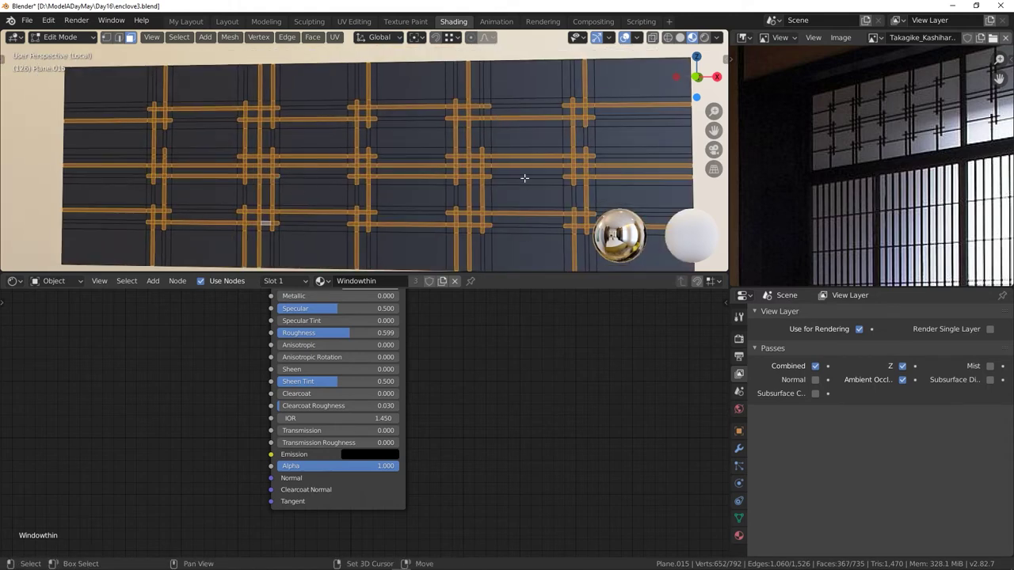
- Add the missing left-end strip of the panel's middle row to the face selection
{"action": "middle_click_drag", "start_coordinate": [524, 179], "coordinate": [515, 193], "text": "shift"}
{"action": "left_click_drag", "start_coordinate": [472, 87], "coordinate": [473, 139], "text": "shift"}
{"action": "middle_click_drag", "start_coordinate": [512, 187], "coordinate": [508, 161], "text": "shift"}
{"action": "left_click_drag", "start_coordinate": [57, 151], "coordinate": [155, 153], "text": "shift"}
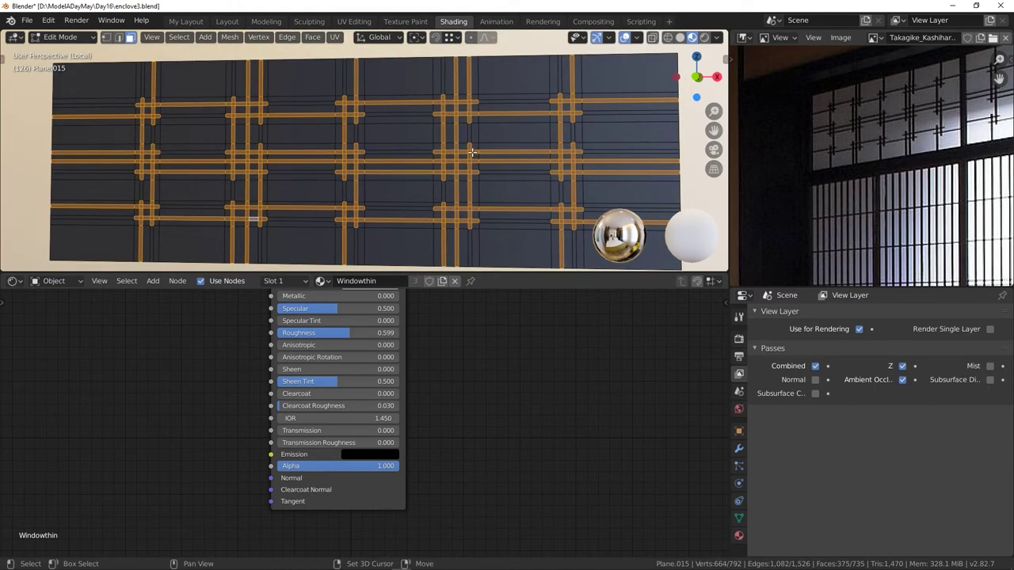
{"action": "mouse_move", "coordinate": [430, 155]}
{"action": "middle_mouse_down", "text": "shift"}
{"action": "mouse_move", "coordinate": [425, 139]}
{"action": "mouse_move", "coordinate": [416, 159]}
{"action": "middle_mouse_up", "text": "shift"}
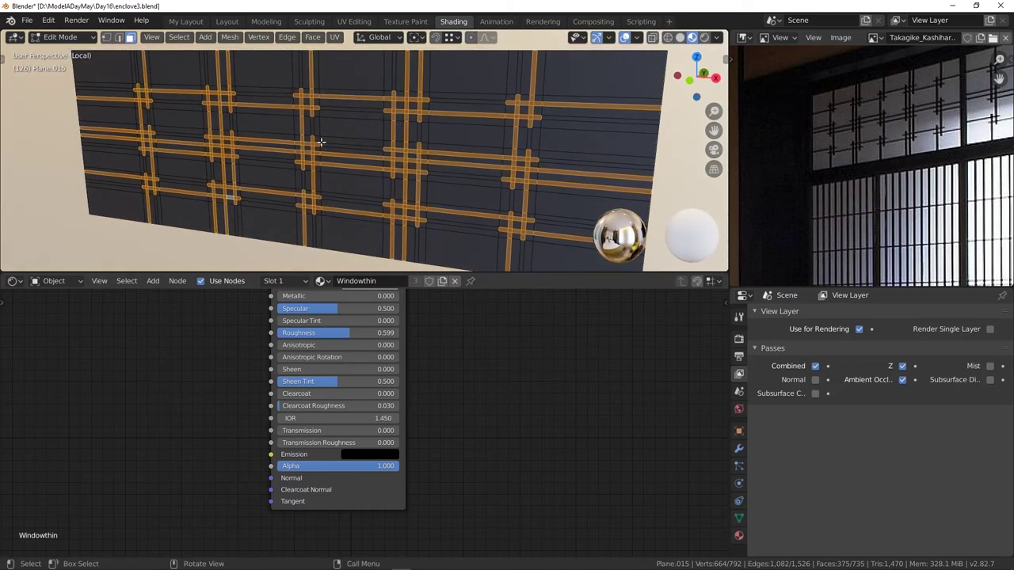
- Invert the selection and delete all panel faces outside the lattice bars
{"action": "key", "text": "ctrl+i"}
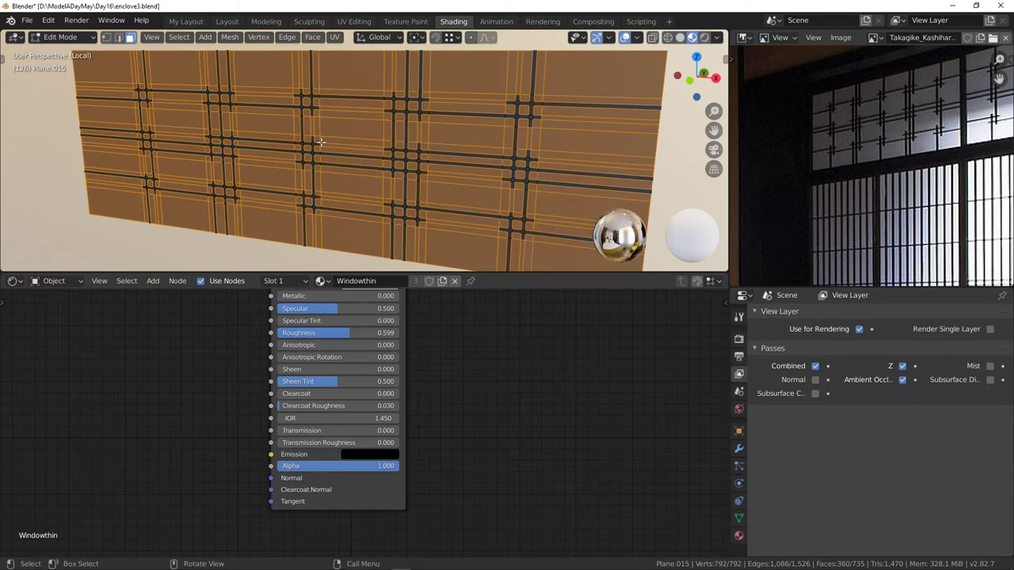
{"action": "key", "text": "x"}
{"action": "left_click", "coordinate": [321, 141]}
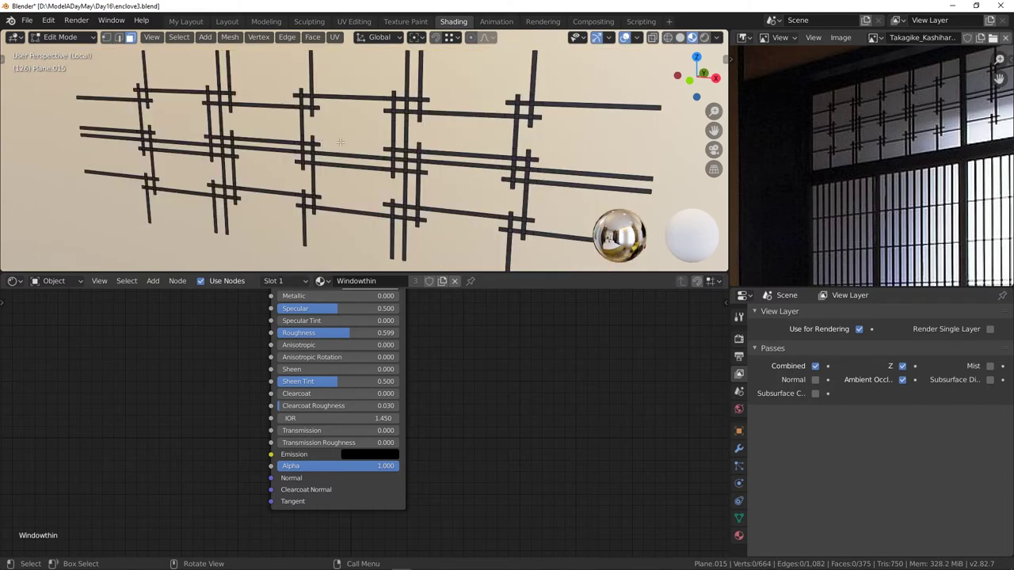
{"action": "middle_click_drag", "start_coordinate": [340, 141], "coordinate": [350, 153]}
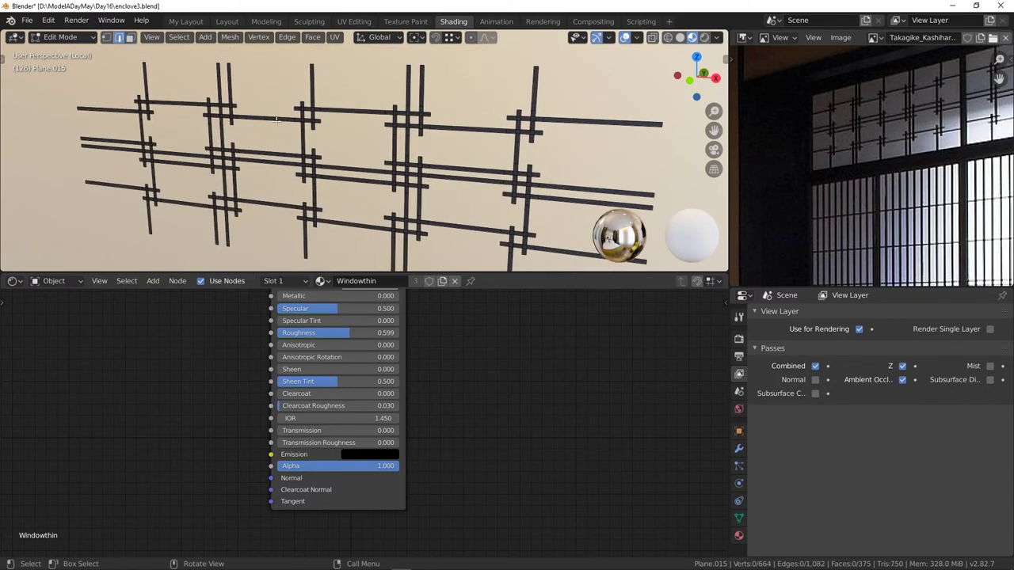
- Select the whole lattice mesh and simplify it with Limited Dissolve at a 5° maximum angle
{"action": "middle_click_drag", "start_coordinate": [277, 119], "coordinate": [321, 144]}
{"action": "key", "text": "a"}
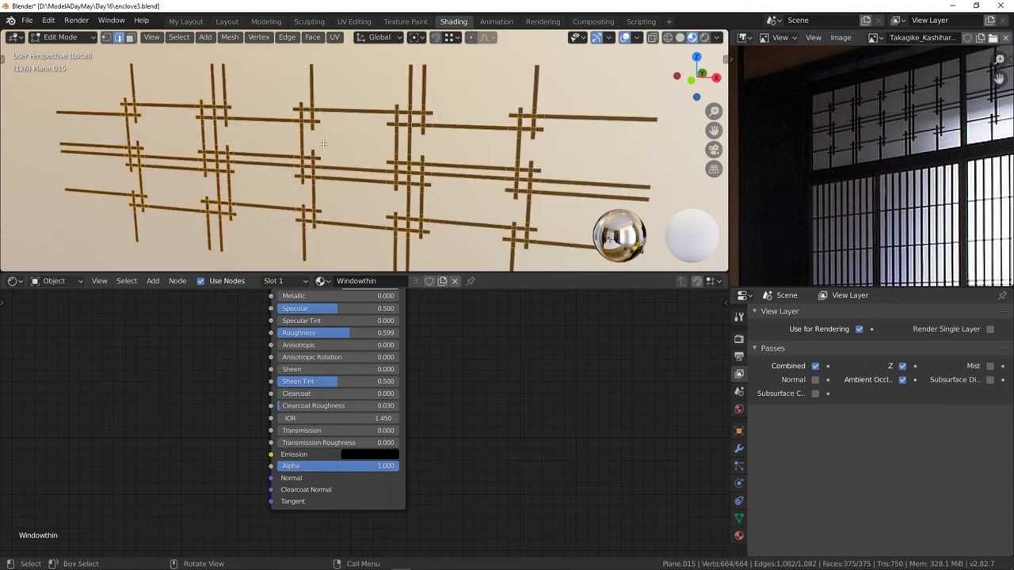
{"action": "key", "text": "x"}
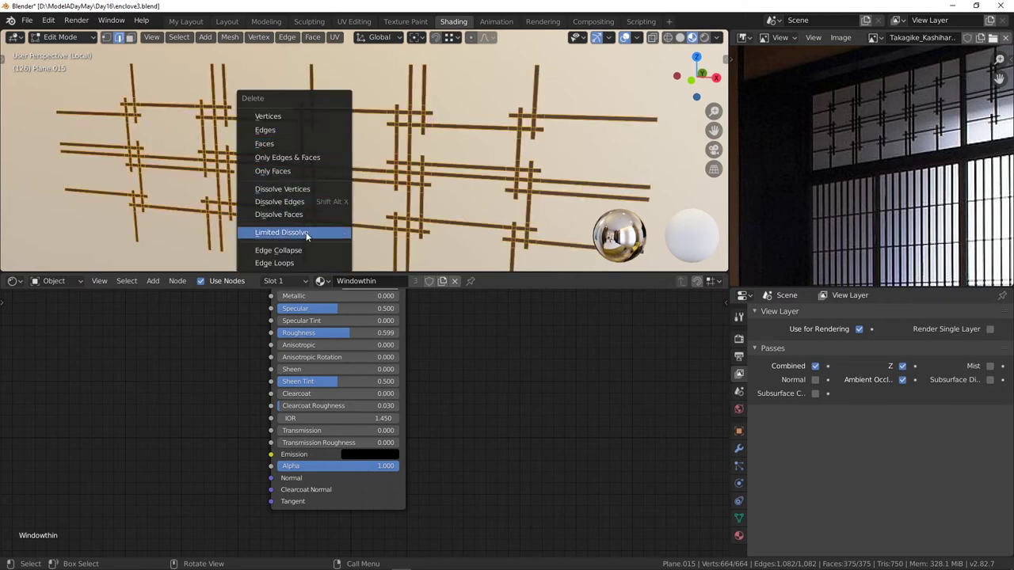
{"action": "left_click", "coordinate": [307, 234]}
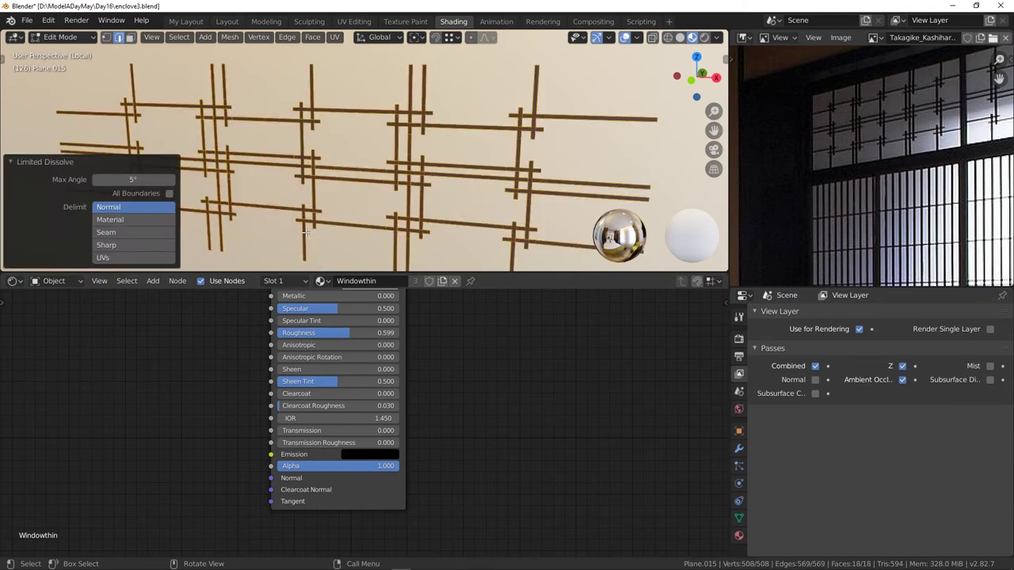
- Set up vertex selection on the lattice in front orthographic view and clear the current selection
{"action": "middle_click_drag", "start_coordinate": [332, 197], "coordinate": [484, 155]}
{"action": "scroll", "coordinate": [413, 175], "scroll_direction": "up", "scroll_amount": 1}
{"action": "key", "text": "KP_1"}
{"action": "scroll", "coordinate": [412, 175], "scroll_direction": "down", "scroll_amount": 1}
{"action": "scroll", "coordinate": [502, 156], "scroll_direction": "down", "scroll_amount": 1}
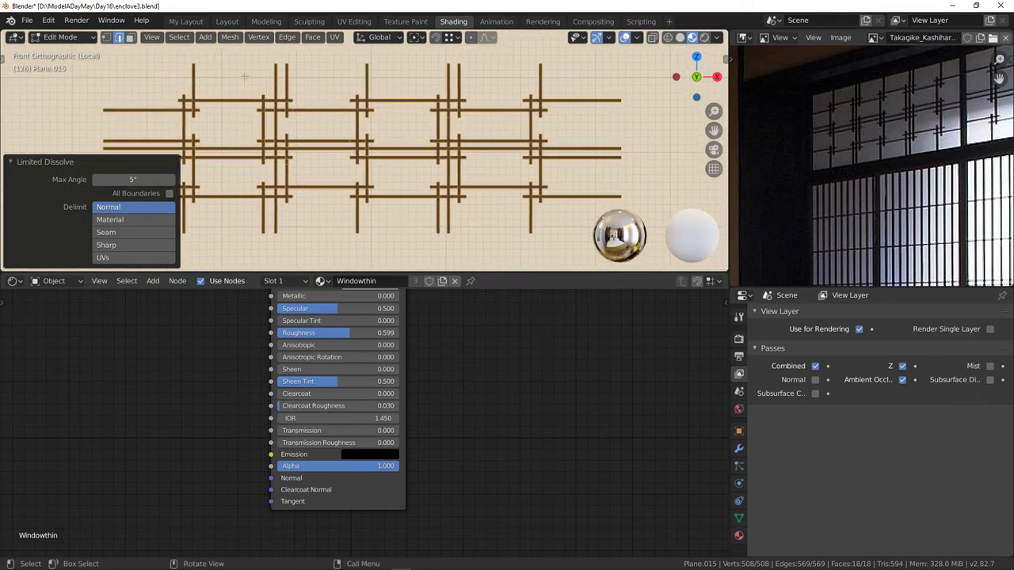
{"action": "left_click", "coordinate": [106, 39]}
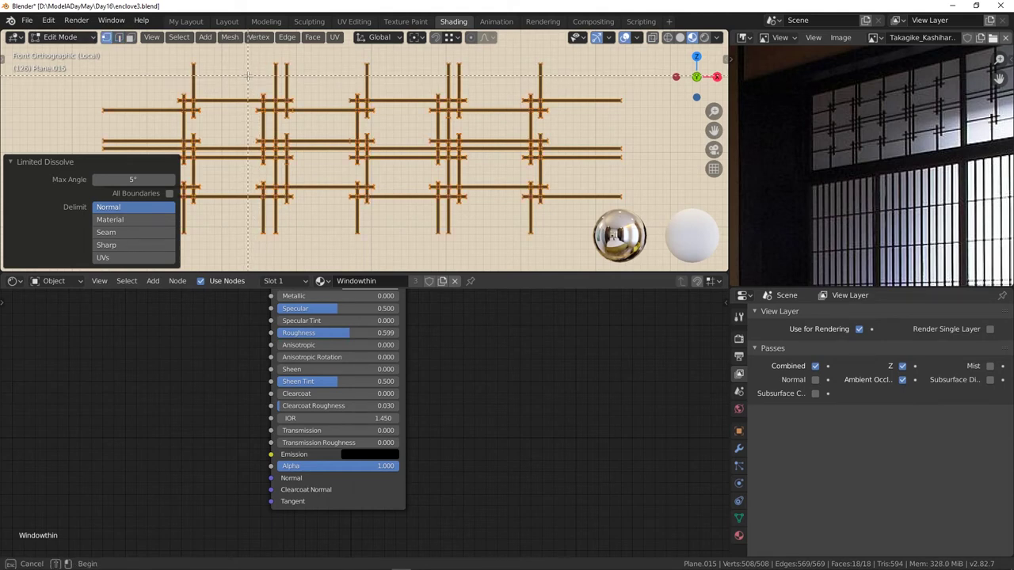
{"action": "key", "text": "b"}
{"action": "left_click_drag", "start_coordinate": [271, 226], "coordinate": [267, 251]}
{"action": "scroll", "coordinate": [271, 170], "scroll_direction": "up", "scroll_amount": 2}
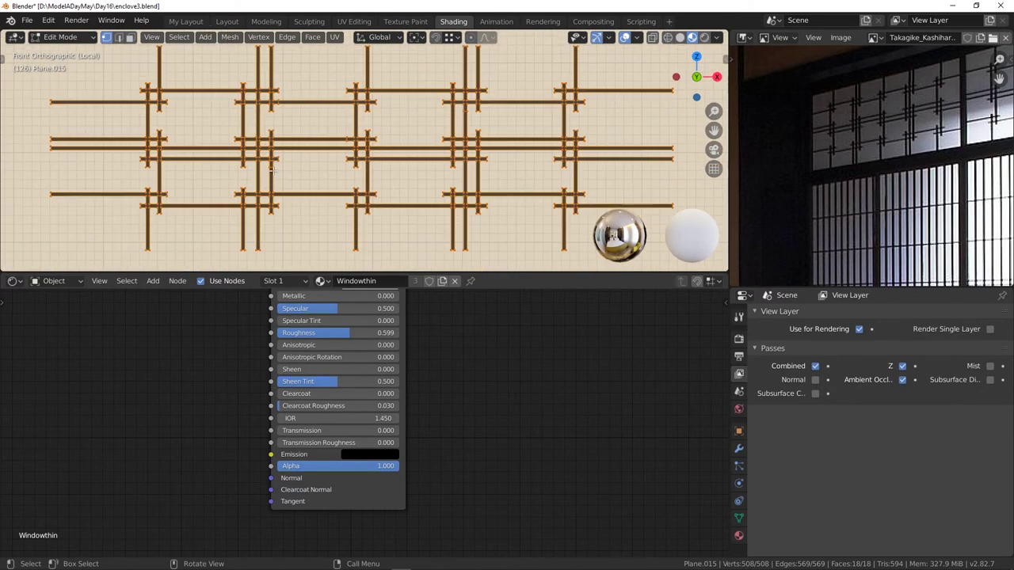
{"action": "left_click", "coordinate": [328, 175]}
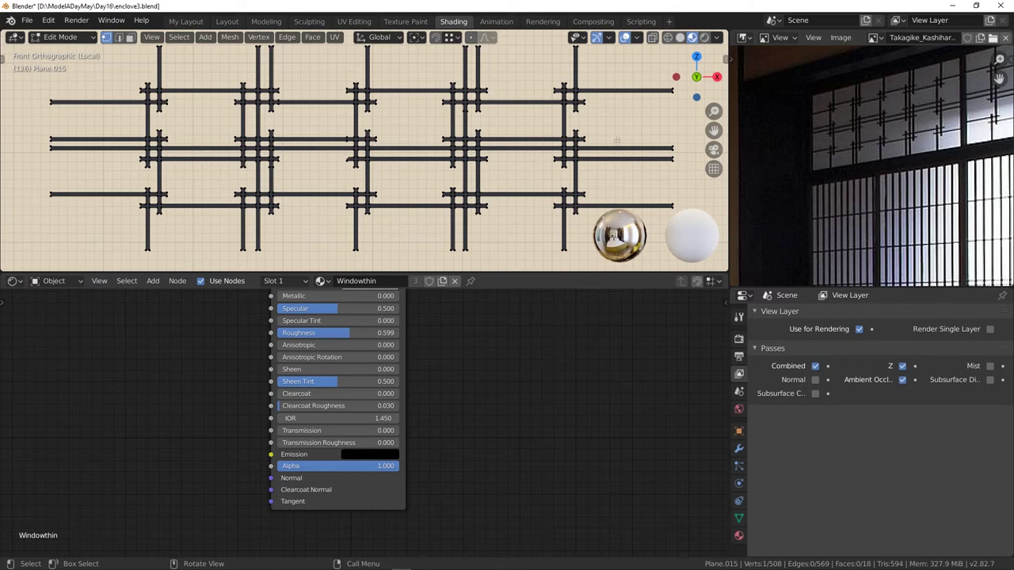
- Select the second crossing column's left vertical bar and move it 0.00353 m along X, closer to the centre bar
{"action": "key", "text": "b"}
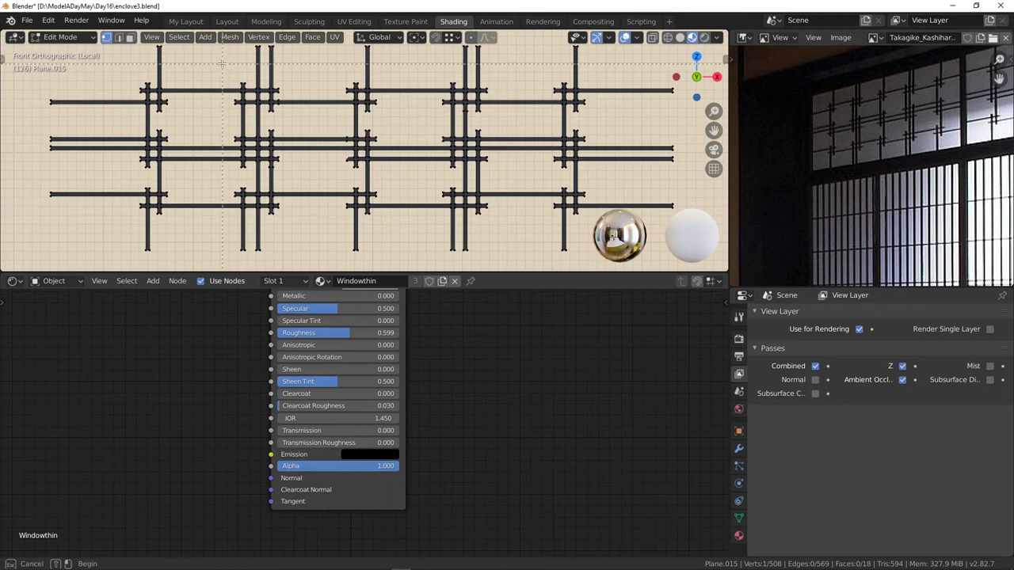
{"action": "left_click_drag", "start_coordinate": [218, 62], "coordinate": [248, 224]}
{"action": "left_click_drag", "start_coordinate": [249, 266], "coordinate": [250, 266]}
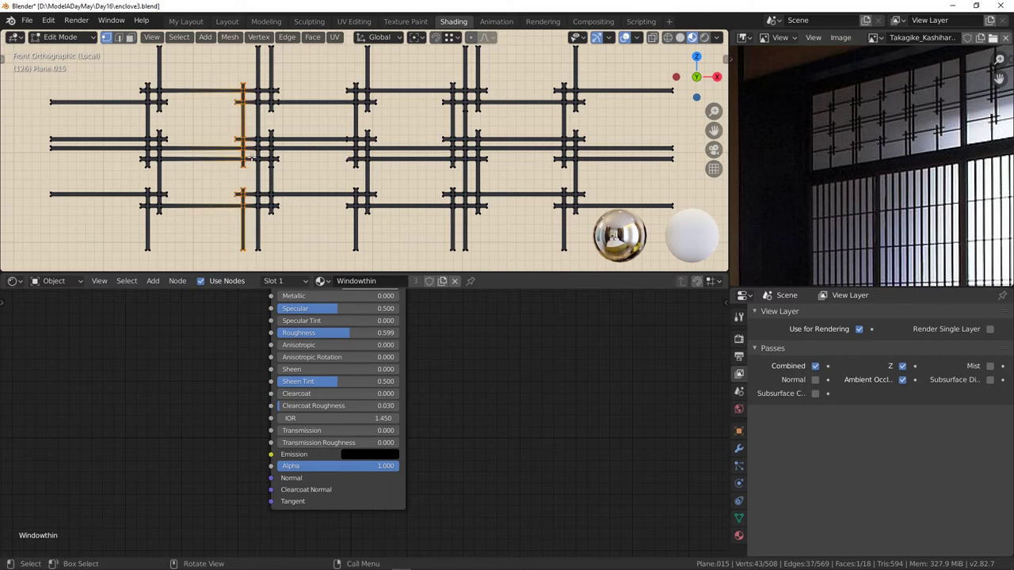
{"action": "key", "text": "g"}
{"action": "key", "text": "y"}
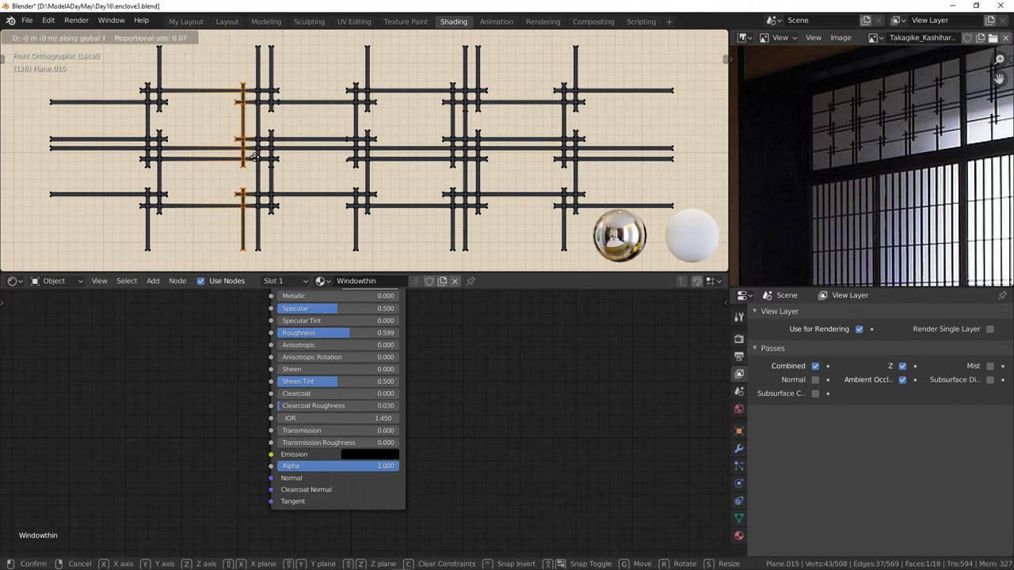
{"action": "key", "text": "x"}
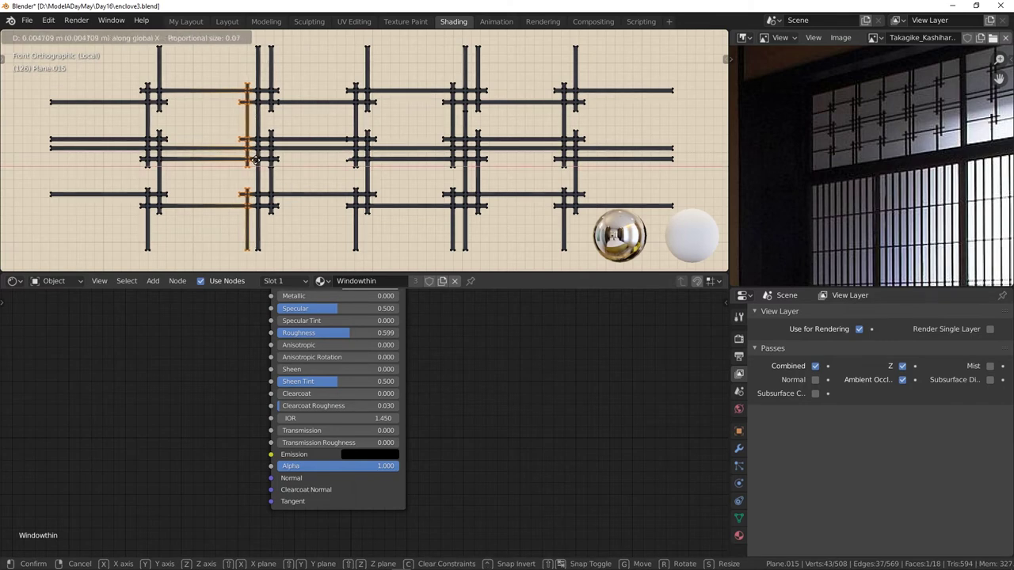
{"action": "left_click", "coordinate": [253, 161]}
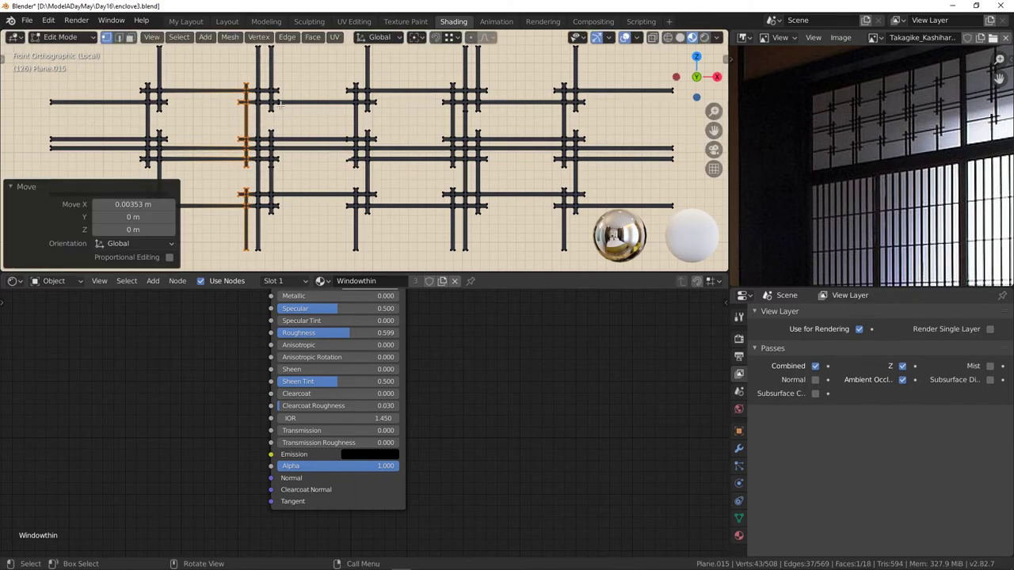
- Select the second crossing column's right vertical bar and move it -0.00212 m along X, closer to the centre bar
{"action": "left_click", "coordinate": [301, 224]}
{"action": "scroll", "coordinate": [301, 225], "scroll_direction": "down", "scroll_amount": 1}
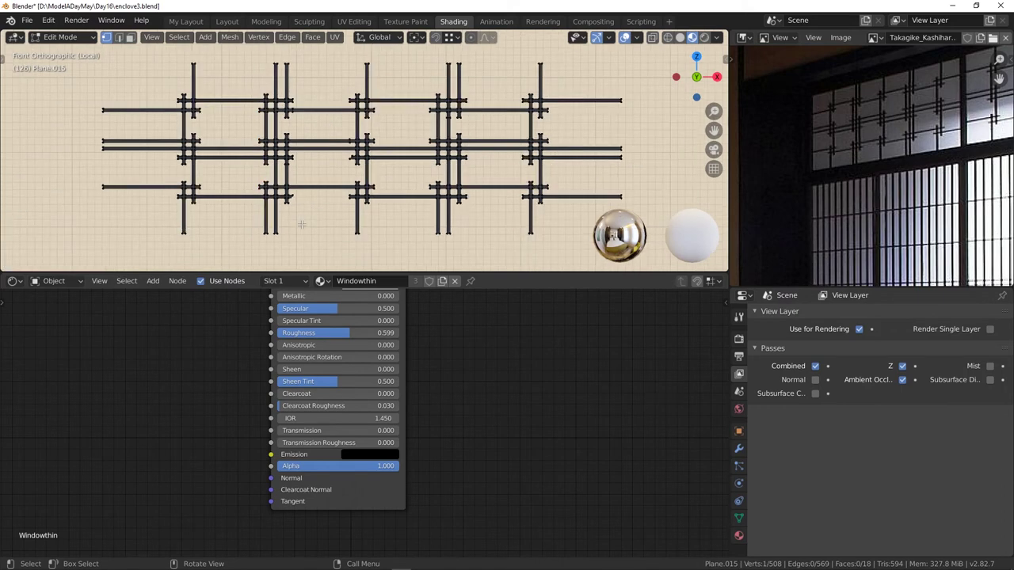
{"action": "left_click_drag", "start_coordinate": [307, 231], "coordinate": [283, 48]}
{"action": "key", "text": "g"}
{"action": "key", "text": "x"}
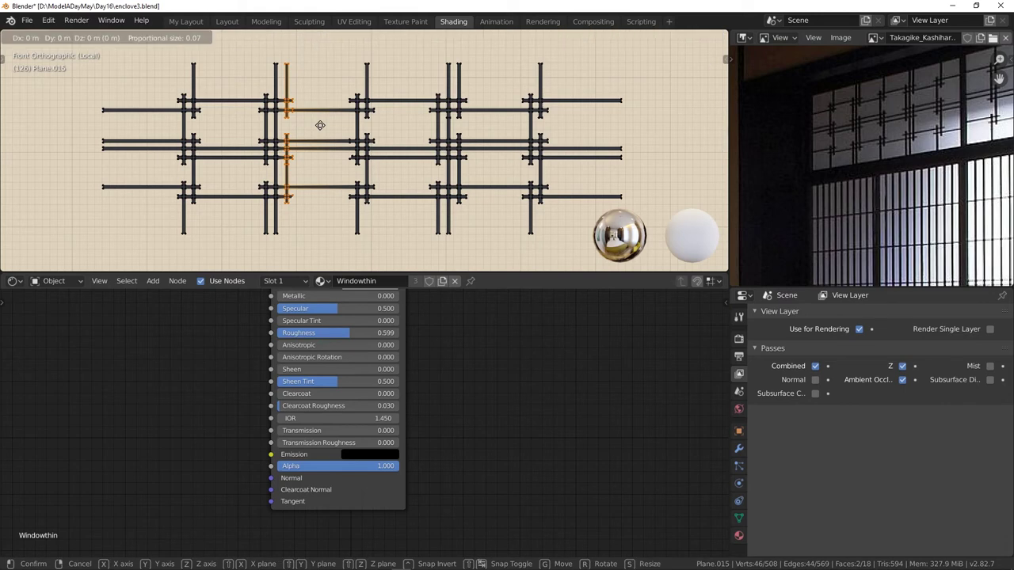
{"action": "left_click", "coordinate": [321, 129]}
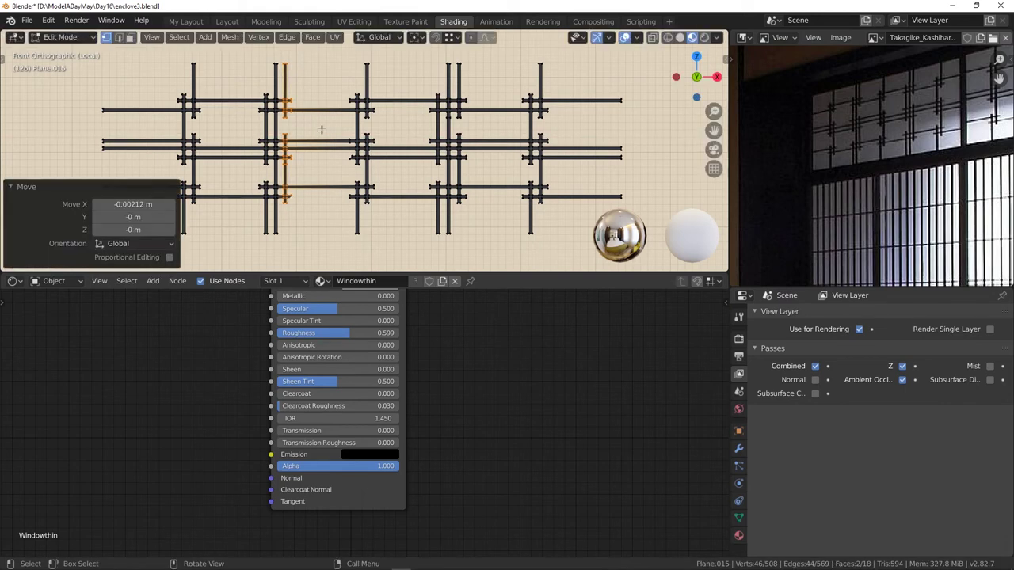
- Select the fourth crossing column's left vertical bar and move it 0.00245 m along X, closer to the centre bar
{"action": "left_click_drag", "start_coordinate": [437, 186], "coordinate": [397, 186], "text": "shift"}
{"action": "middle_click_drag", "start_coordinate": [436, 187], "coordinate": [386, 187], "text": "shift"}
{"action": "left_click", "coordinate": [370, 230]}
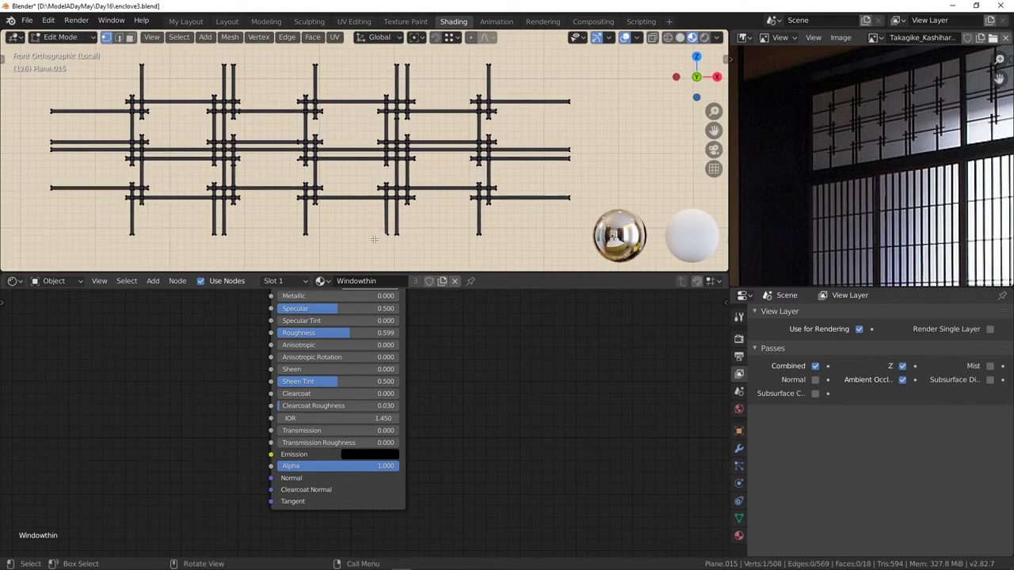
{"action": "left_click_drag", "start_coordinate": [366, 254], "coordinate": [358, 102]}
{"action": "left_click_drag", "start_coordinate": [385, 60], "coordinate": [386, 62]}
{"action": "scroll", "coordinate": [388, 142], "scroll_direction": "up", "scroll_amount": 3}
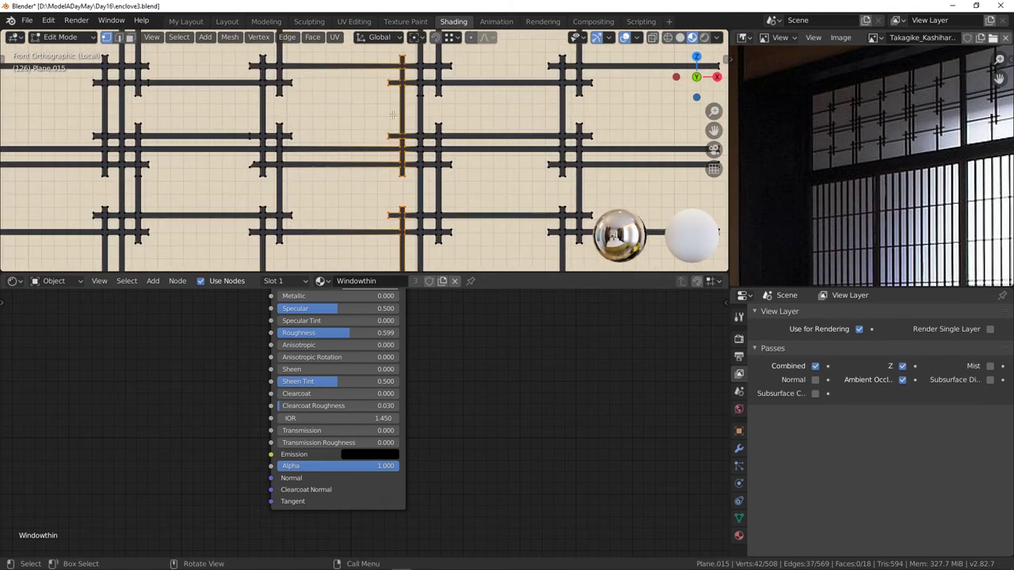
{"action": "key", "text": "g"}
{"action": "key", "text": "x"}
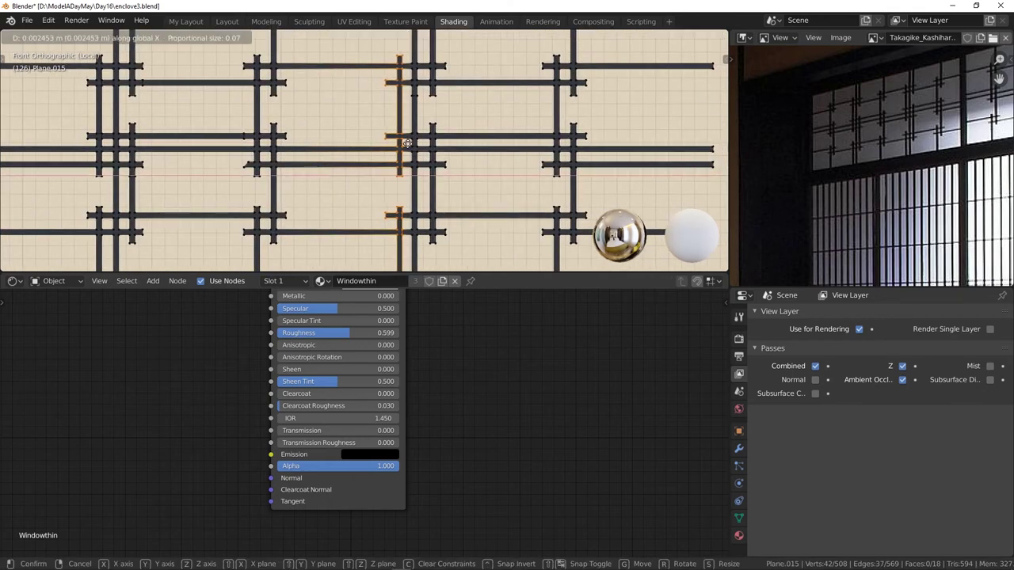
{"action": "left_click", "coordinate": [407, 144]}
{"action": "scroll", "coordinate": [478, 214], "scroll_direction": "down", "scroll_amount": 2}
{"action": "middle_click_drag", "start_coordinate": [445, 217], "coordinate": [446, 230], "text": "shift"}
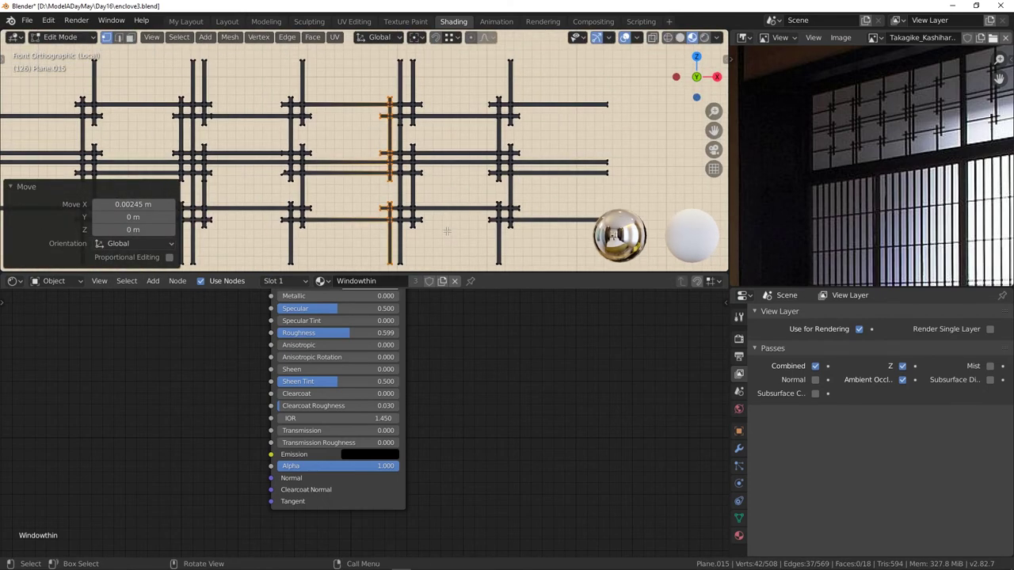
- Select the fourth crossing column's right vertical bar and move it -0.00164 m along X, closer to the centre bar
{"action": "left_click", "coordinate": [448, 232]}
{"action": "left_click_drag", "start_coordinate": [452, 243], "coordinate": [408, 37]}
{"action": "scroll", "coordinate": [441, 119], "scroll_direction": "up", "scroll_amount": 2}
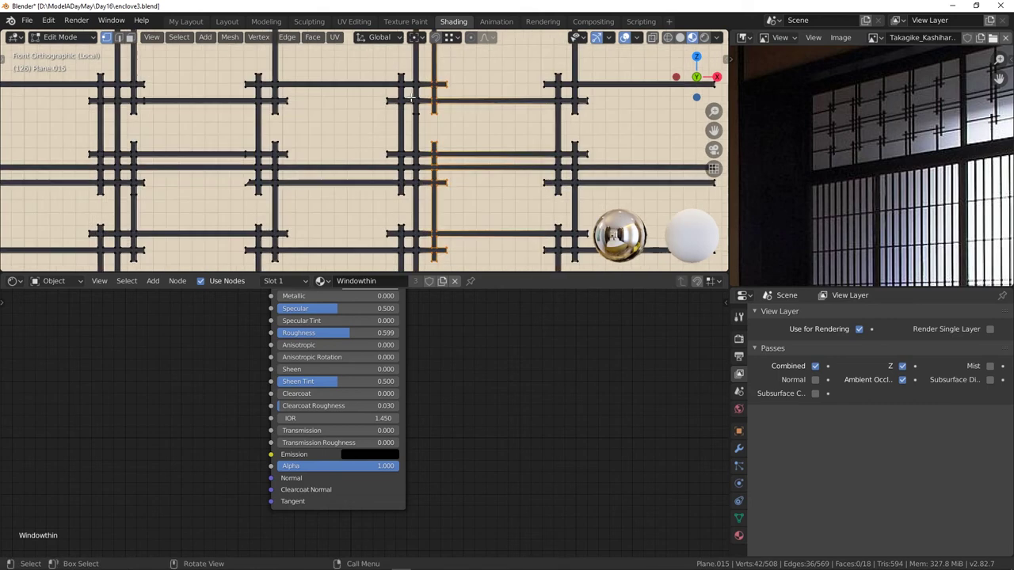
{"action": "key", "text": "g"}
{"action": "key", "text": "x"}
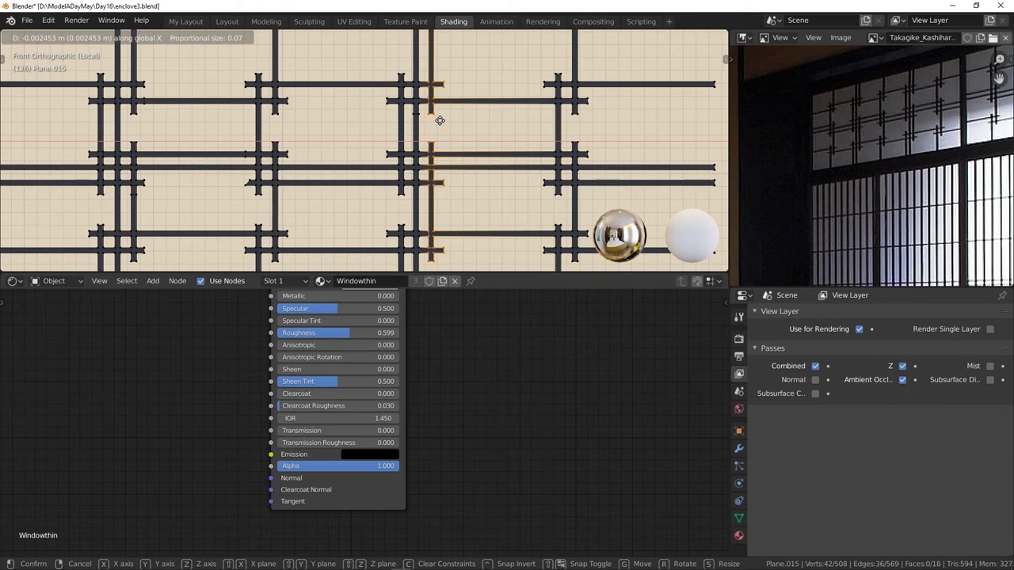
{"action": "left_click", "coordinate": [441, 119]}
{"action": "scroll", "coordinate": [490, 207], "scroll_direction": "down", "scroll_amount": 4}
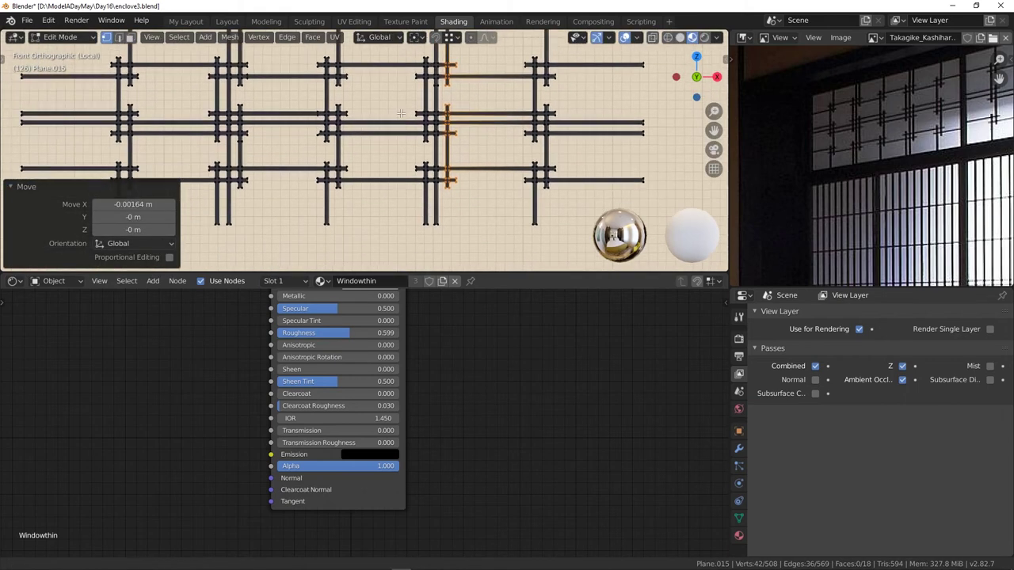
- Return to Object Mode and add a Solidify modifier with 0.004 m thickness to the lattice
{"action": "left_click", "coordinate": [456, 204]}
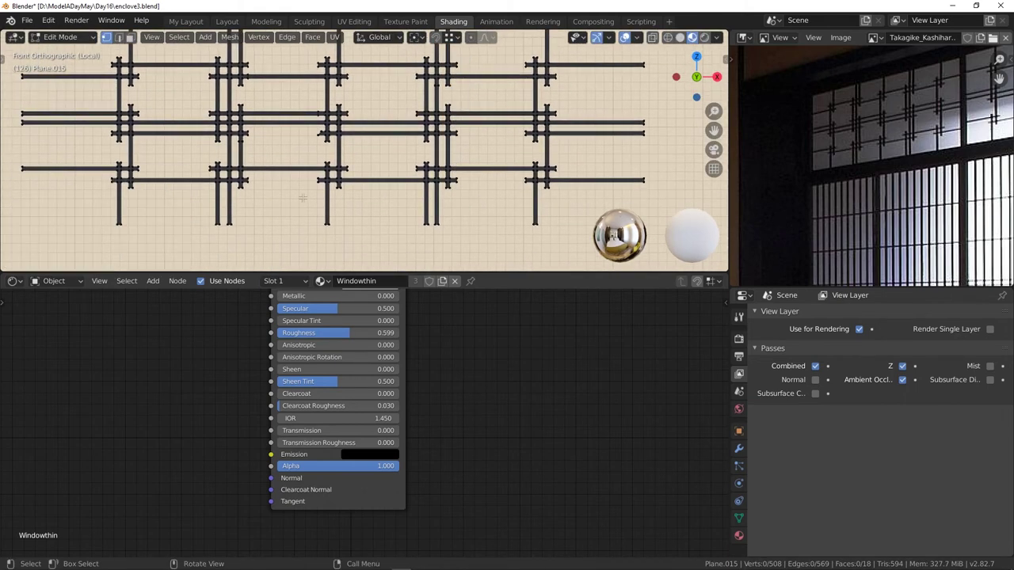
{"action": "left_click", "coordinate": [63, 37]}
{"action": "left_click", "coordinate": [70, 48]}
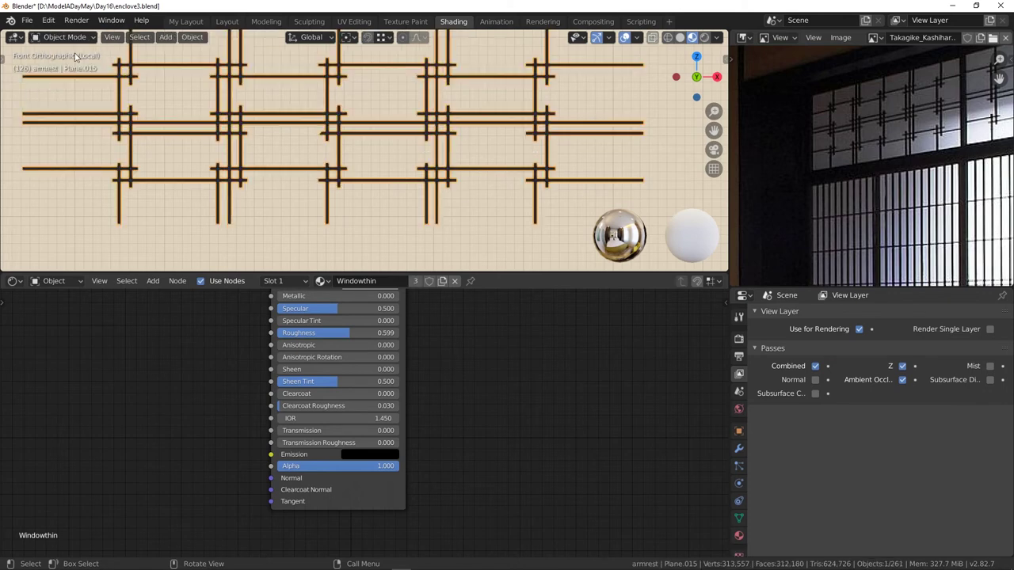
{"action": "scroll", "coordinate": [313, 121], "scroll_direction": "down", "scroll_amount": 1}
{"action": "middle_click_drag", "start_coordinate": [500, 192], "coordinate": [333, 144]}
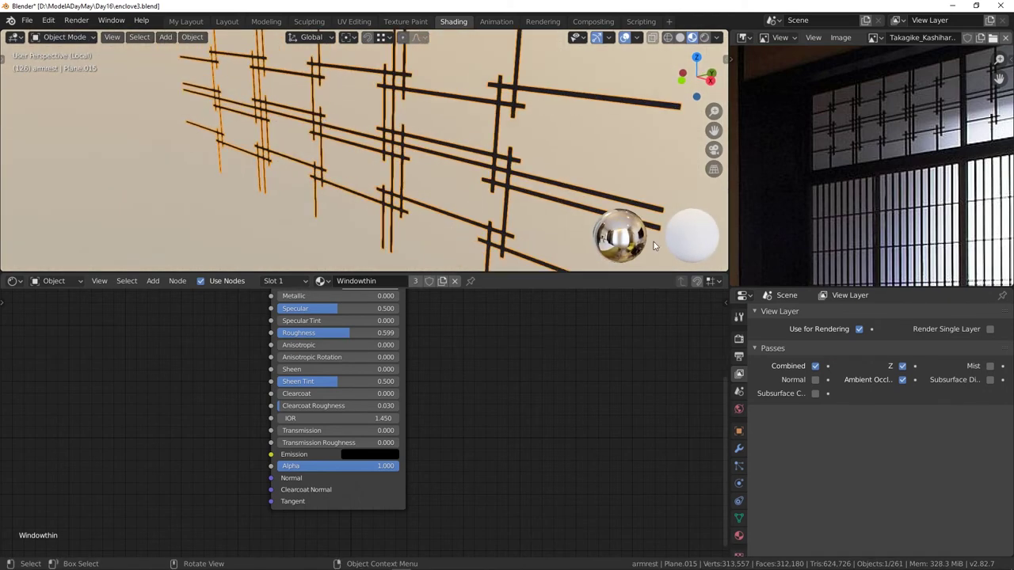
{"action": "middle_click_drag", "start_coordinate": [653, 242], "coordinate": [515, 174]}
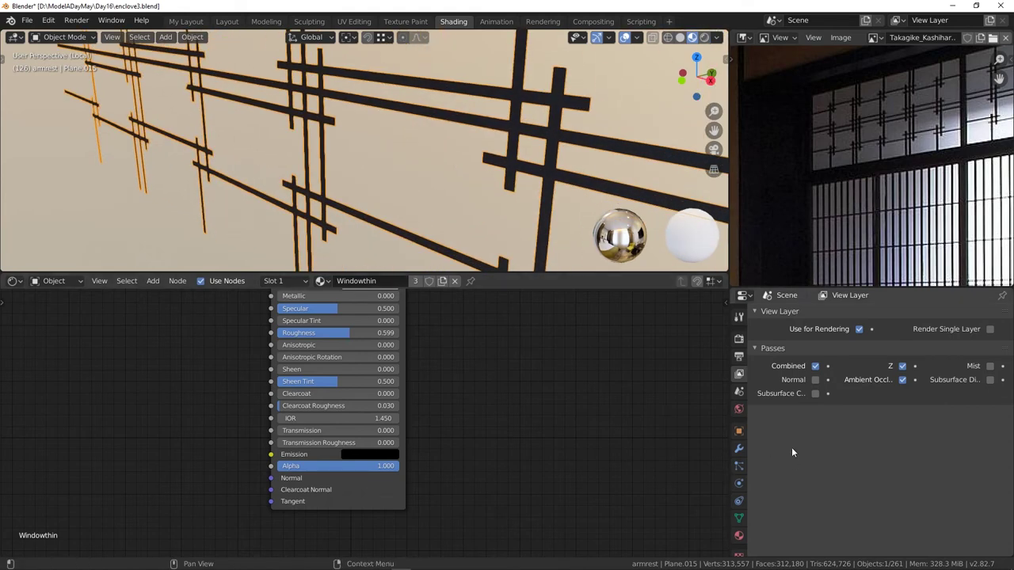
{"action": "left_click", "coordinate": [740, 449]}
{"action": "left_click", "coordinate": [783, 315]}
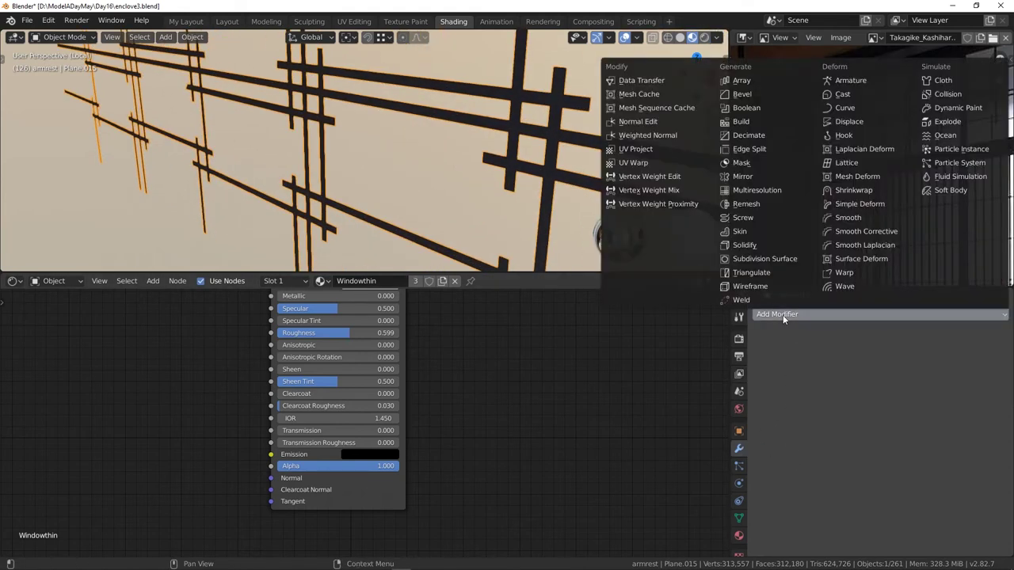
{"action": "left_click", "coordinate": [759, 245]}
{"action": "mouse_move", "coordinate": [816, 381]}
{"action": "left_mouse_down"}
{"action": "mouse_move", "coordinate": [792, 381]}
{"action": "mouse_move", "coordinate": [820, 381]}
{"action": "left_mouse_up"}
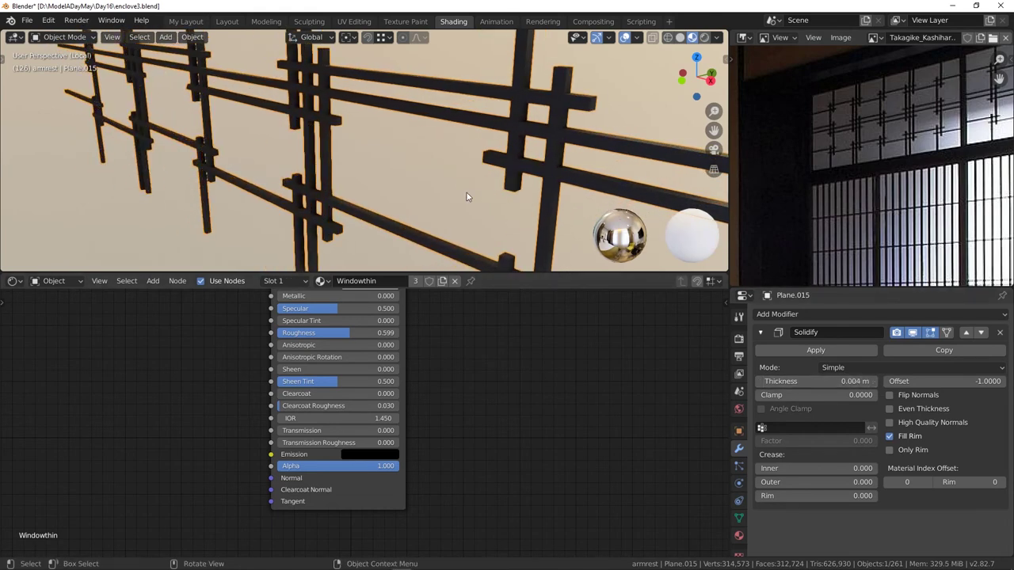
- Leave local view to show the lattice in the full room scene and deselect it
{"action": "key", "text": "KP_Divide"}
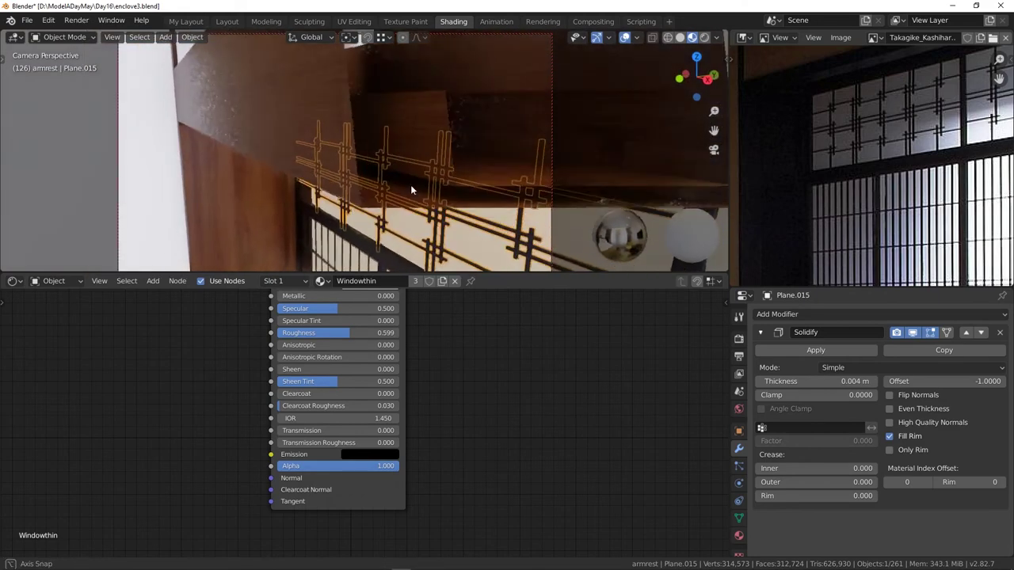
{"action": "mouse_move", "coordinate": [410, 186]}
{"action": "middle_mouse_down"}
{"action": "mouse_move", "coordinate": [386, 158]}
{"action": "mouse_move", "coordinate": [372, 180]}
{"action": "mouse_move", "coordinate": [417, 190]}
{"action": "mouse_move", "coordinate": [389, 212]}
{"action": "mouse_move", "coordinate": [392, 177]}
{"action": "middle_mouse_up"}
{"action": "key", "text": "alt+a"}
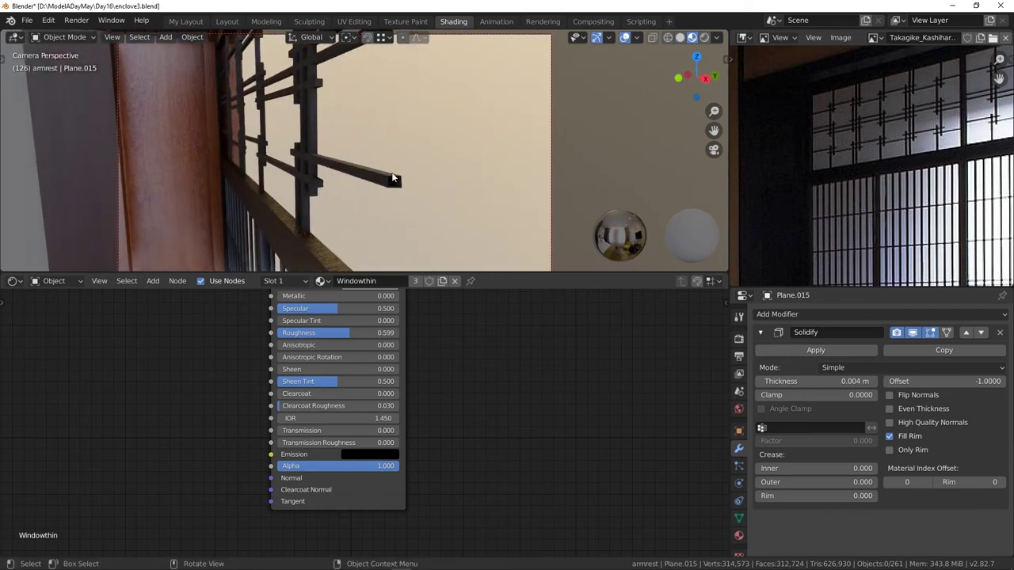
- Select the crossed-bar lattice and move it about -0.0028 m along Y, toward the window panel
{"action": "key", "text": "x"}
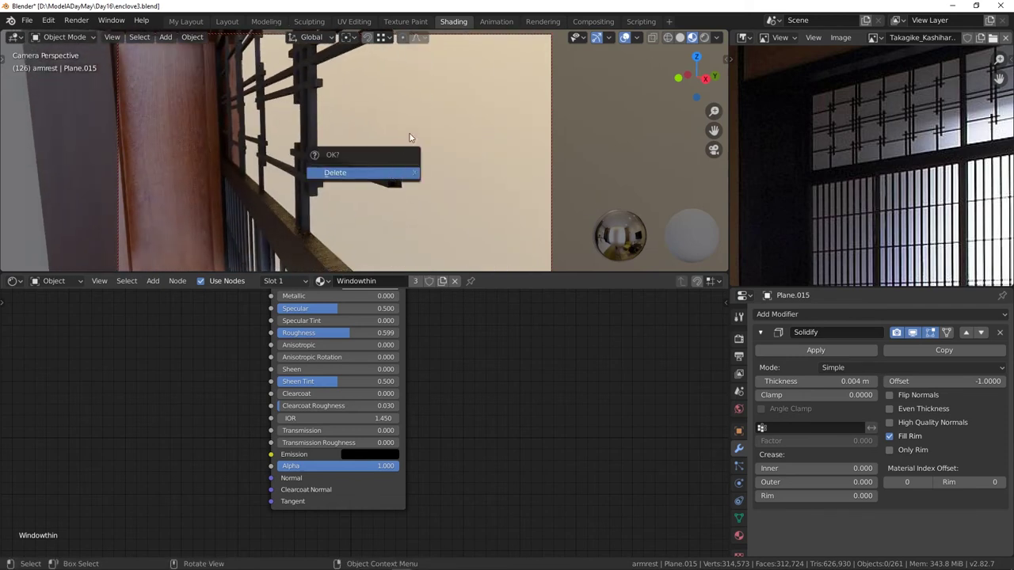
{"action": "key", "text": "Escape"}
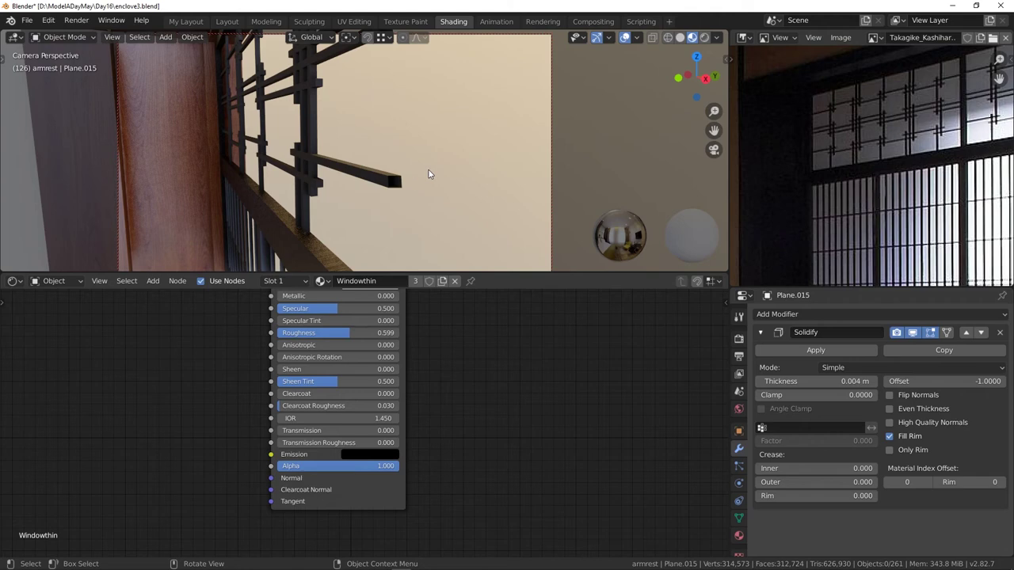
{"action": "left_click", "coordinate": [328, 169]}
{"action": "key", "text": "g"}
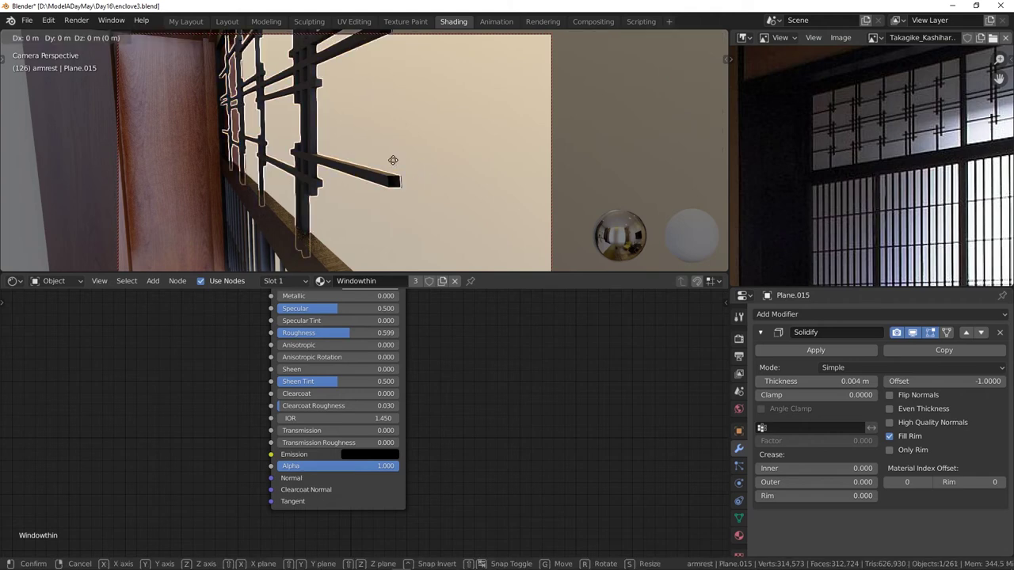
{"action": "key", "text": "y"}
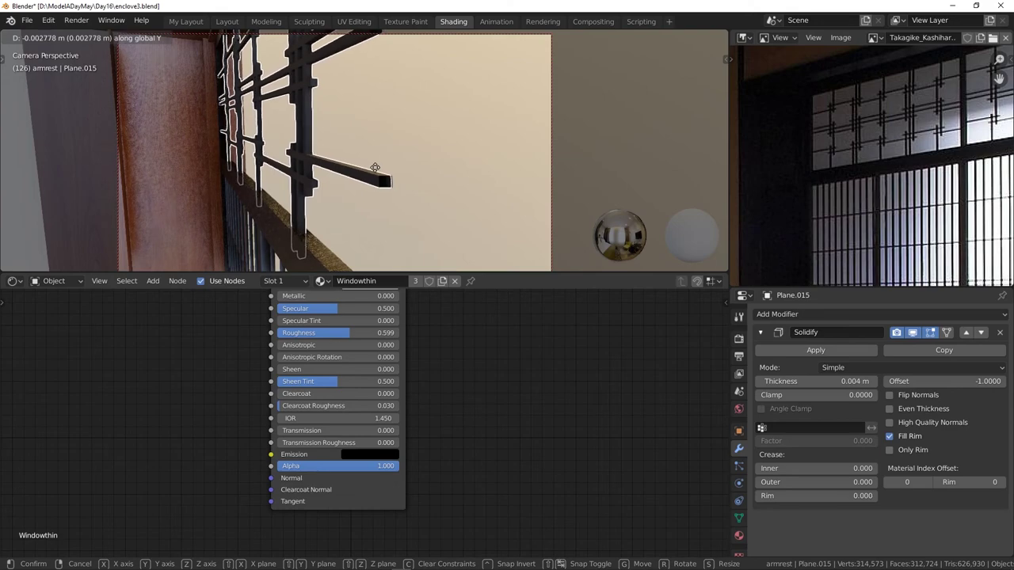
{"action": "left_click", "coordinate": [373, 167]}
- Make a linked duplicate of the crossed-bar lattice and move it 0.686 m along X into the adjacent empty upper panel
{"action": "middle_click_drag", "start_coordinate": [373, 167], "coordinate": [427, 143]}
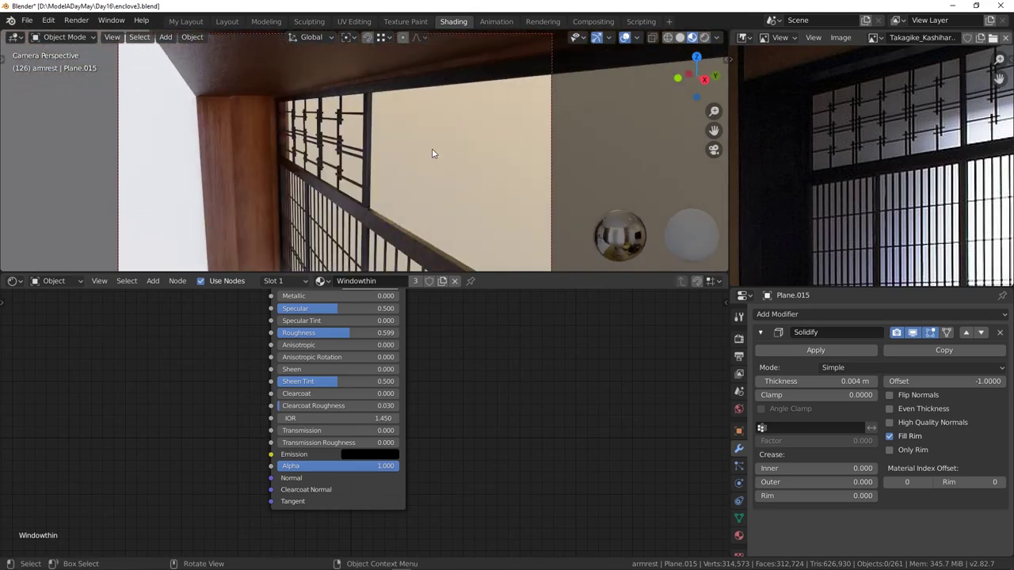
{"action": "scroll", "coordinate": [432, 153], "scroll_direction": "down", "scroll_amount": 3}
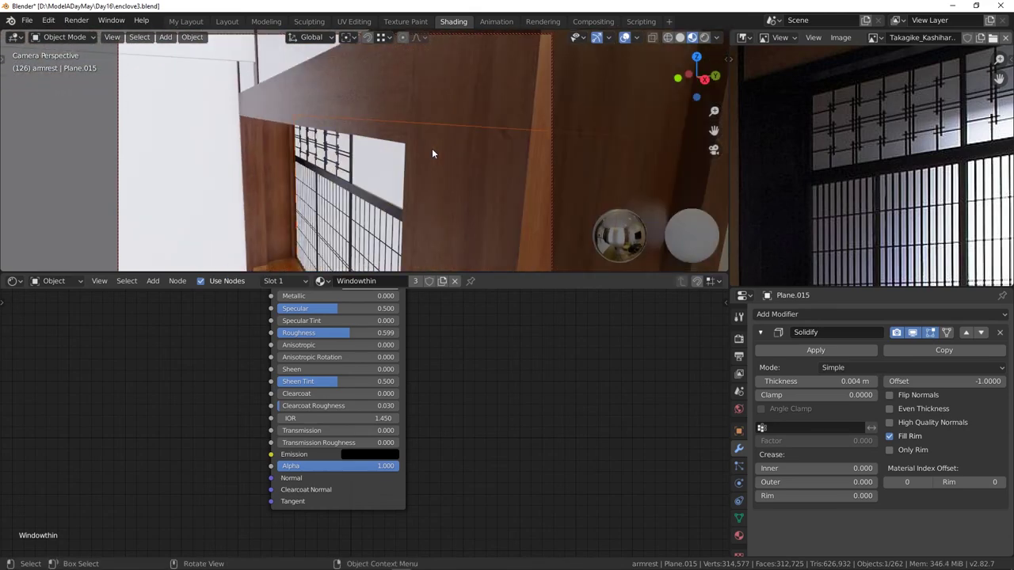
{"action": "middle_click_drag", "start_coordinate": [431, 153], "coordinate": [435, 116]}
{"action": "left_click", "coordinate": [321, 100]}
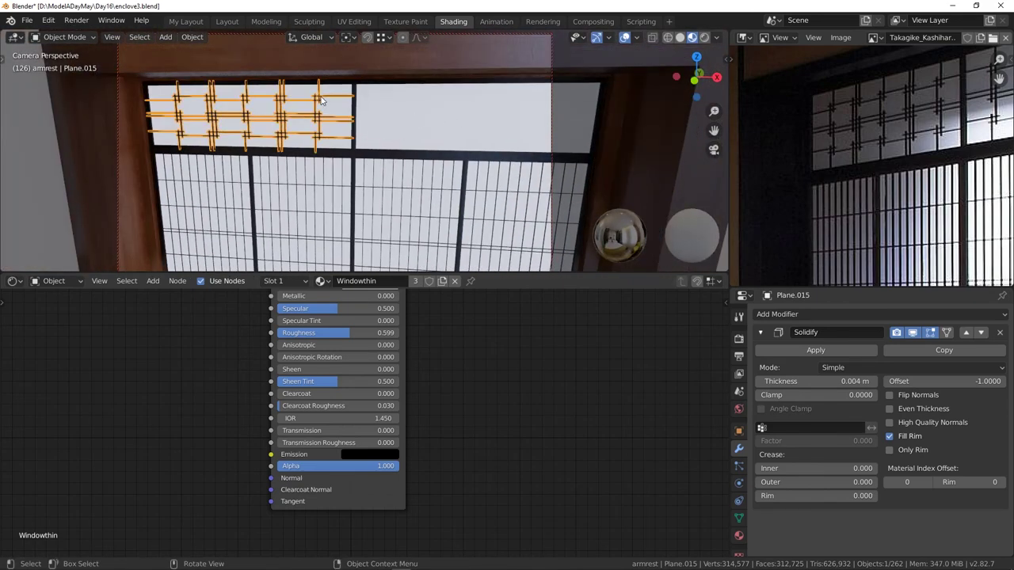
{"action": "key", "text": "alt+d"}
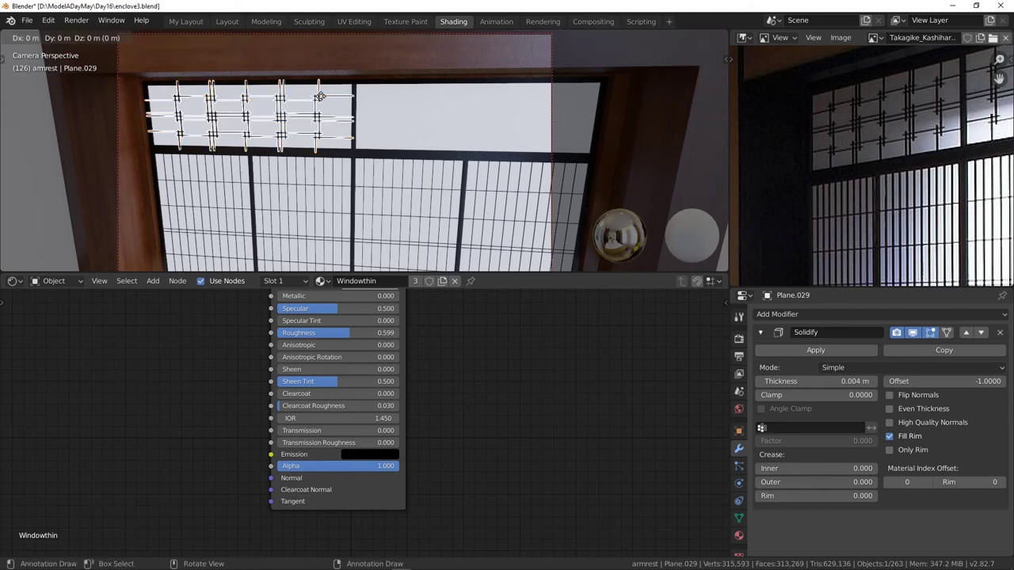
{"action": "right_click", "coordinate": [321, 100]}
{"action": "key", "text": "g"}
{"action": "key", "text": "x"}
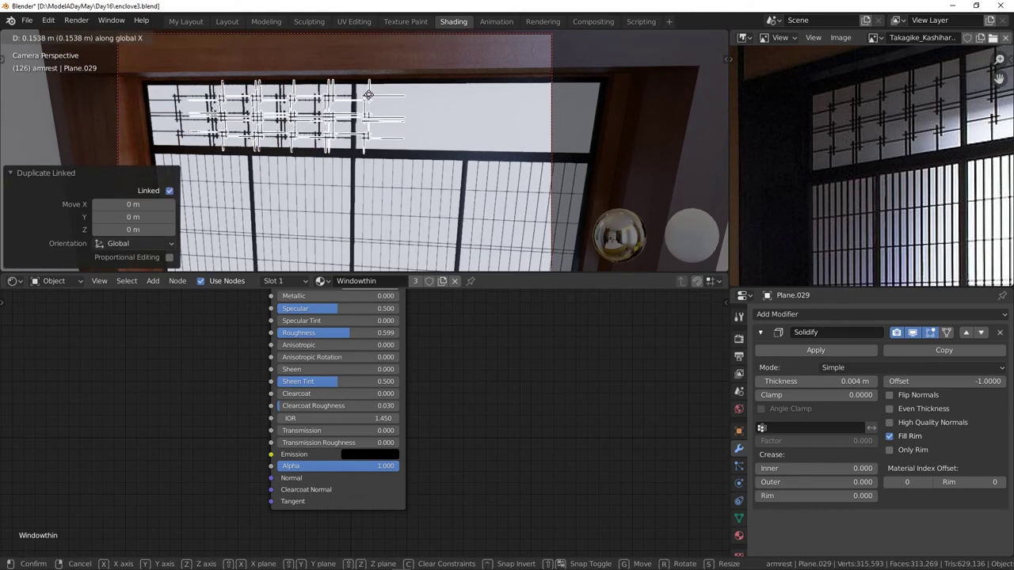
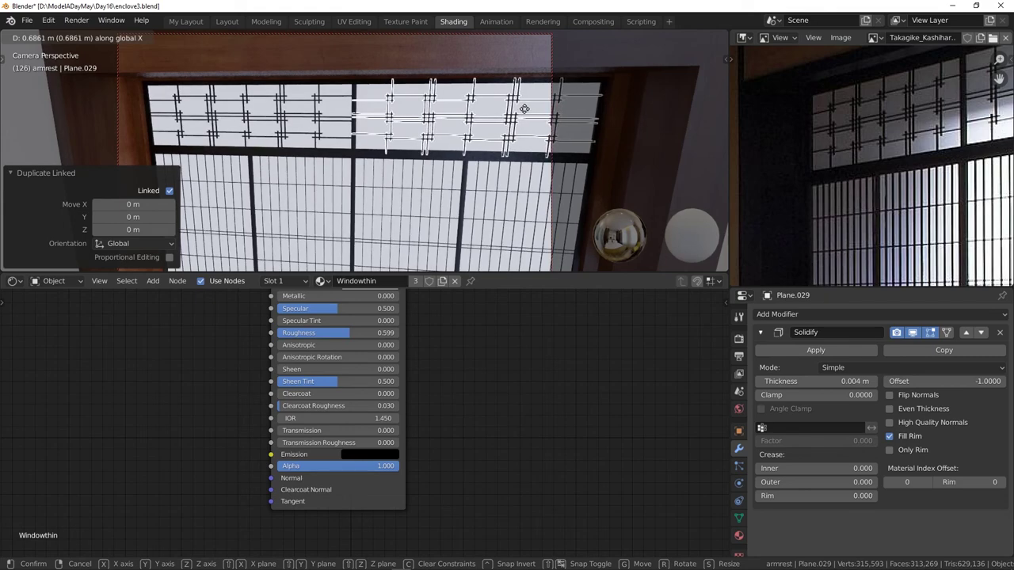
{"action": "left_click", "coordinate": [524, 109]}
{"action": "middle_click_drag", "start_coordinate": [432, 160], "coordinate": [430, 158]}
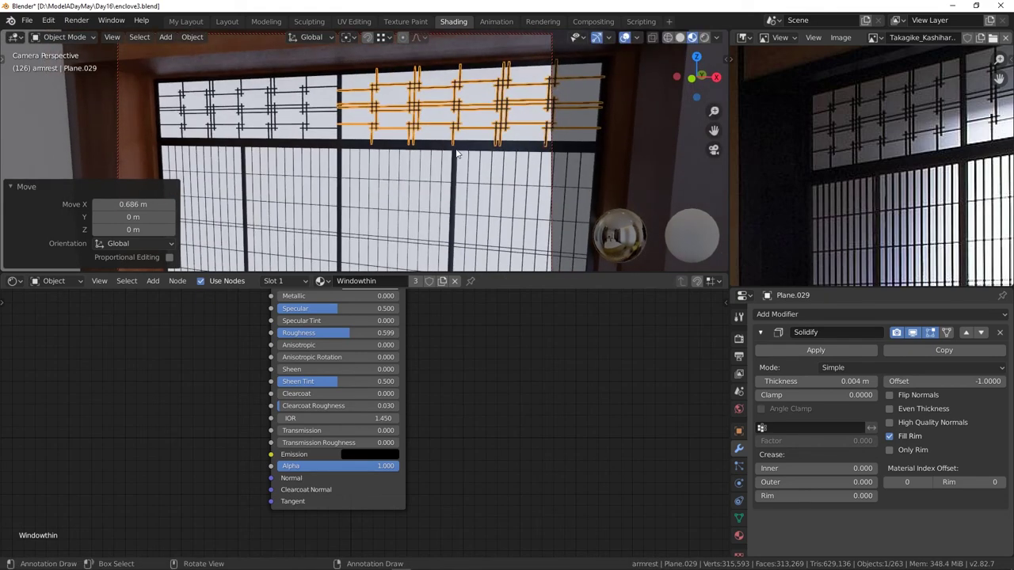
- Examine both upper lattice panels from the room and up close, checking the bar ends of the duplicated lattice
{"action": "left_click", "coordinate": [386, 146]}
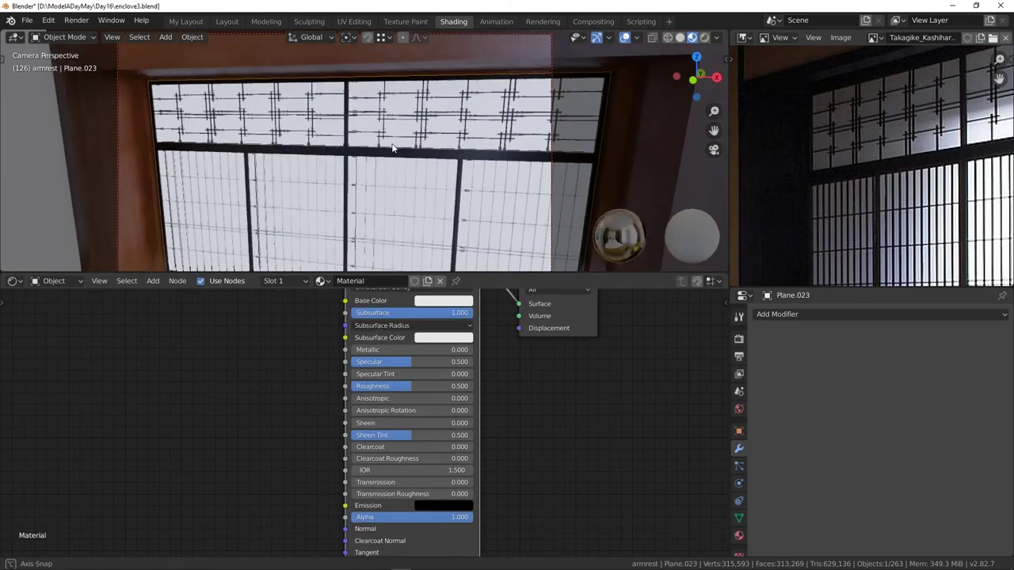
{"action": "middle_click_drag", "start_coordinate": [392, 148], "coordinate": [413, 121]}
{"action": "scroll", "coordinate": [439, 158], "scroll_direction": "down", "scroll_amount": 4}
{"action": "scroll", "coordinate": [433, 154], "scroll_direction": "down", "scroll_amount": 5}
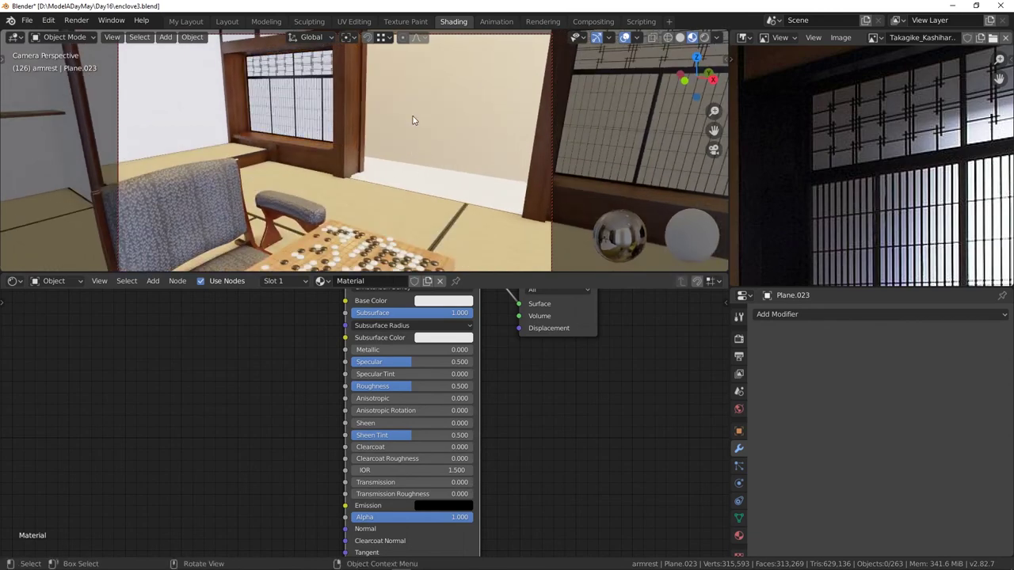
{"action": "scroll", "coordinate": [298, 103], "scroll_direction": "up", "scroll_amount": 4}
{"action": "middle_click_drag", "start_coordinate": [298, 103], "coordinate": [408, 207], "text": "shift"}
{"action": "scroll", "coordinate": [407, 208], "scroll_direction": "up", "scroll_amount": 4}
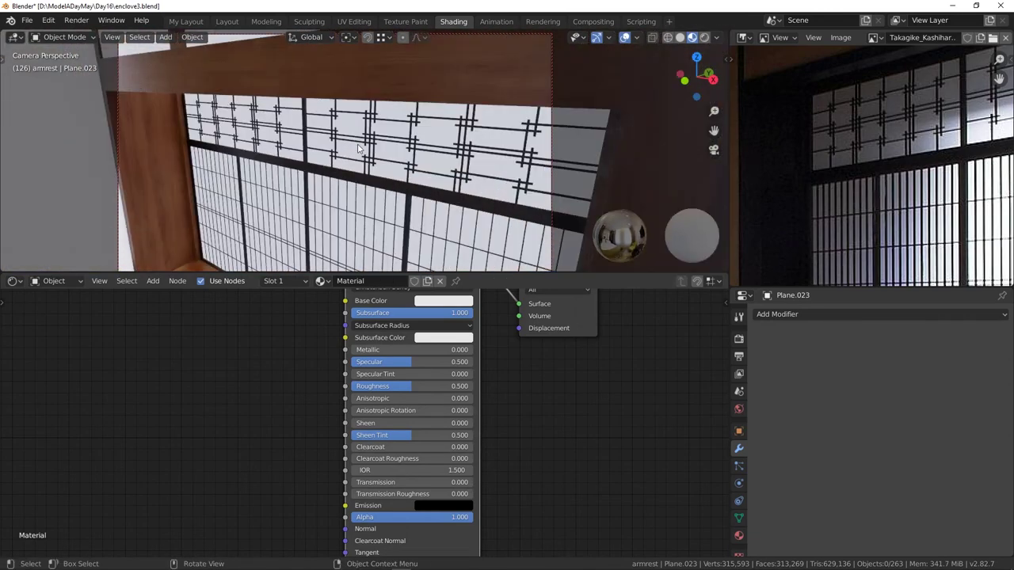
{"action": "middle_click_drag", "start_coordinate": [372, 159], "coordinate": [420, 111]}
{"action": "left_click", "coordinate": [435, 105]}
{"action": "scroll", "coordinate": [420, 110], "scroll_direction": "up", "scroll_amount": 2}
{"action": "scroll", "coordinate": [421, 110], "scroll_direction": "down", "scroll_amount": 1}
{"action": "scroll", "coordinate": [415, 131], "scroll_direction": "down", "scroll_amount": 4}
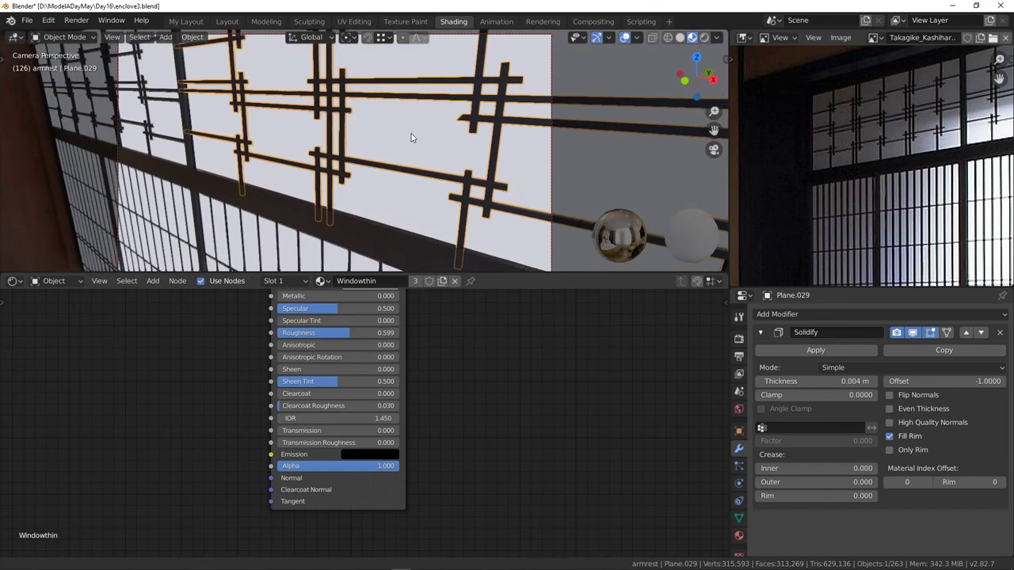
{"action": "scroll", "coordinate": [428, 128], "scroll_direction": "down", "scroll_amount": 3}
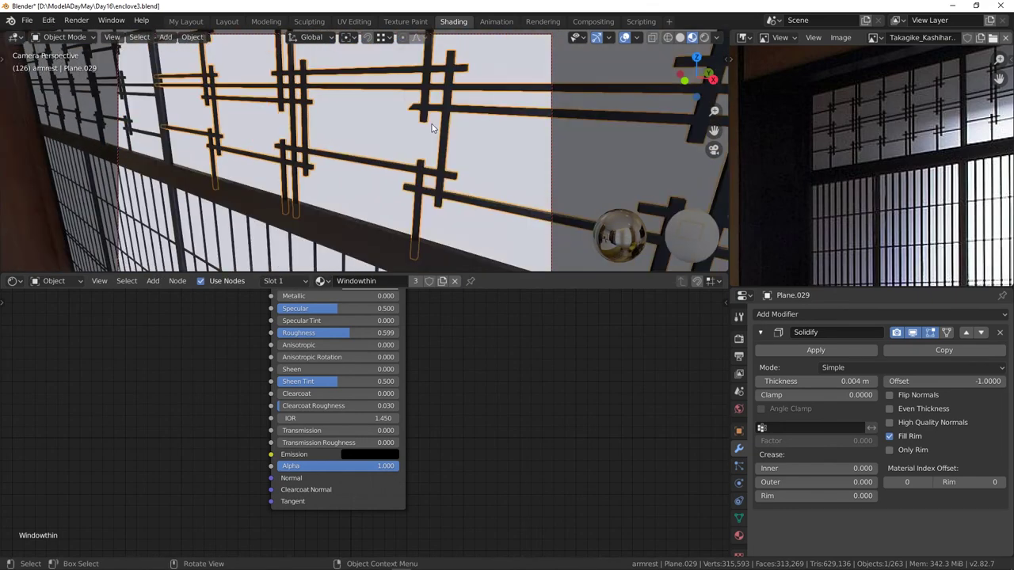
- Enter Edit Mode on the duplicated lattice in front view, at the slanted bar end in its middle crossing column
{"action": "key", "text": "KP_1"}
{"action": "scroll", "coordinate": [434, 128], "scroll_direction": "down", "scroll_amount": 2}
{"action": "middle_click_drag", "start_coordinate": [620, 67], "coordinate": [491, 146], "text": "shift"}
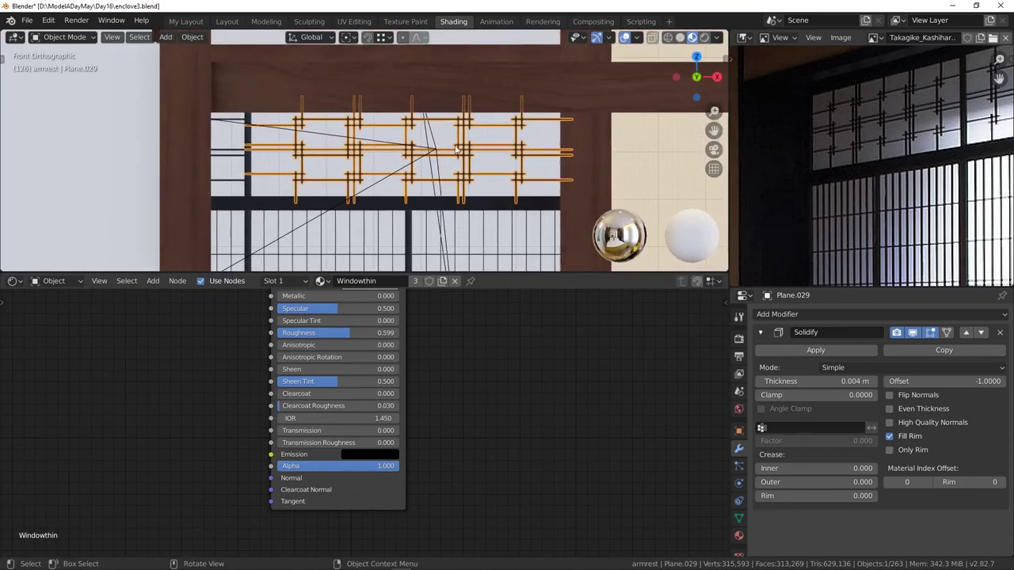
{"action": "scroll", "coordinate": [496, 145], "scroll_direction": "up", "scroll_amount": 5}
{"action": "middle_click_drag", "start_coordinate": [620, 148], "coordinate": [656, 153], "text": "shift"}
{"action": "scroll", "coordinate": [300, 161], "scroll_direction": "up", "scroll_amount": 5}
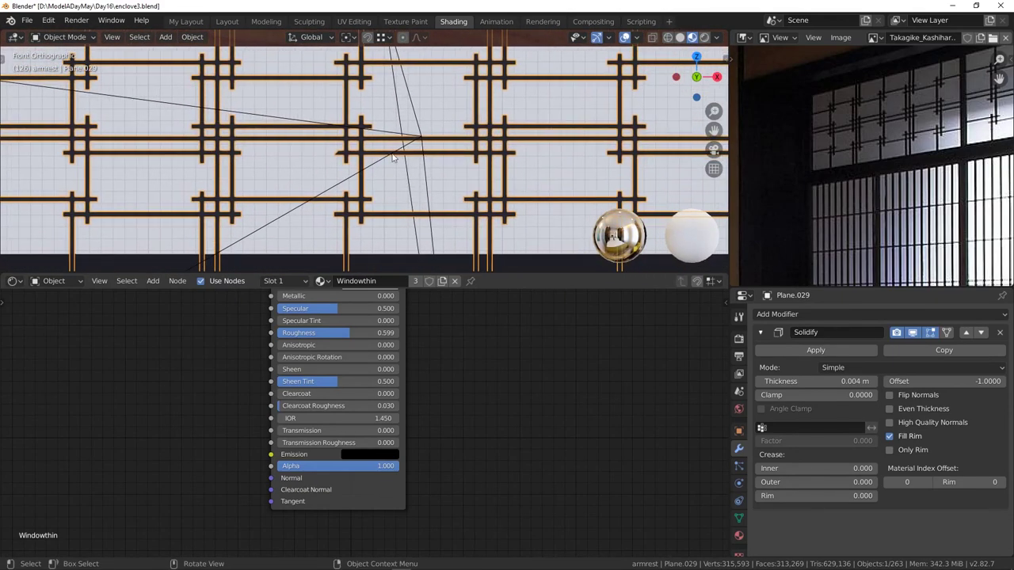
{"action": "middle_click_drag", "start_coordinate": [305, 157], "coordinate": [342, 160], "text": "shift"}
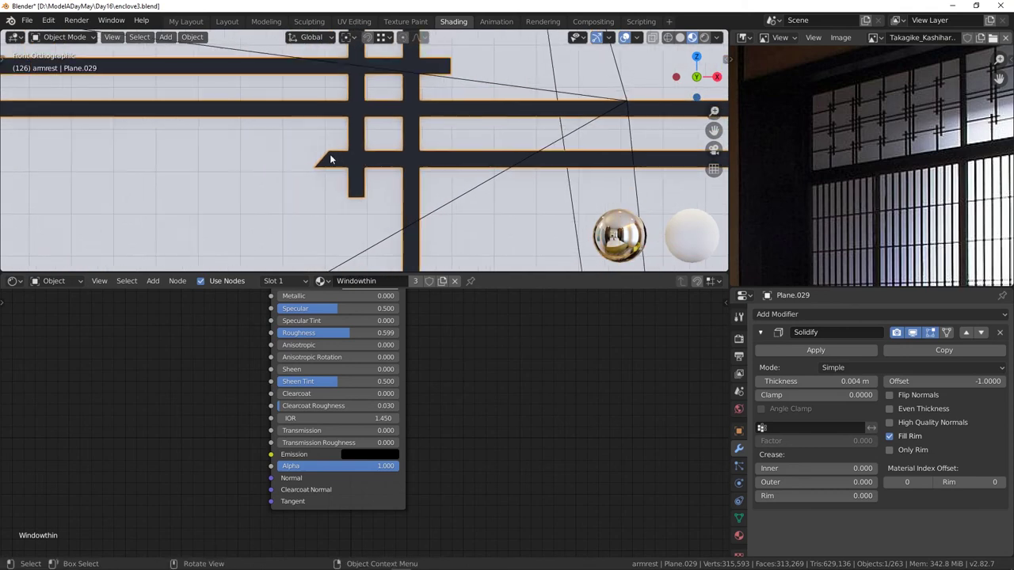
{"action": "left_click", "coordinate": [69, 37]}
{"action": "left_click", "coordinate": [63, 56]}
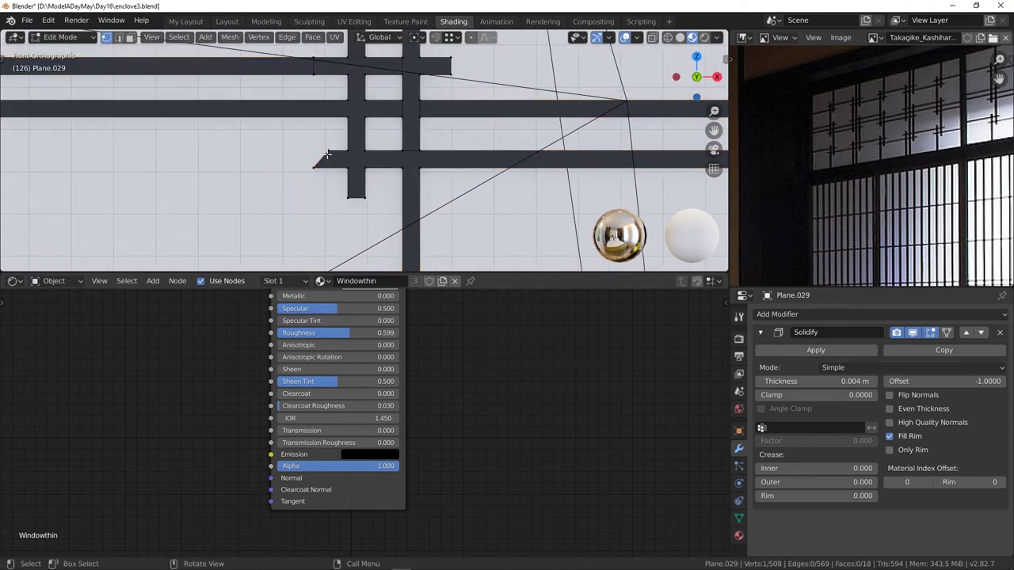
- Isolate the duplicated lattice in local view and frame the slanted bar end
{"action": "middle_click_drag", "start_coordinate": [343, 161], "coordinate": [443, 176]}
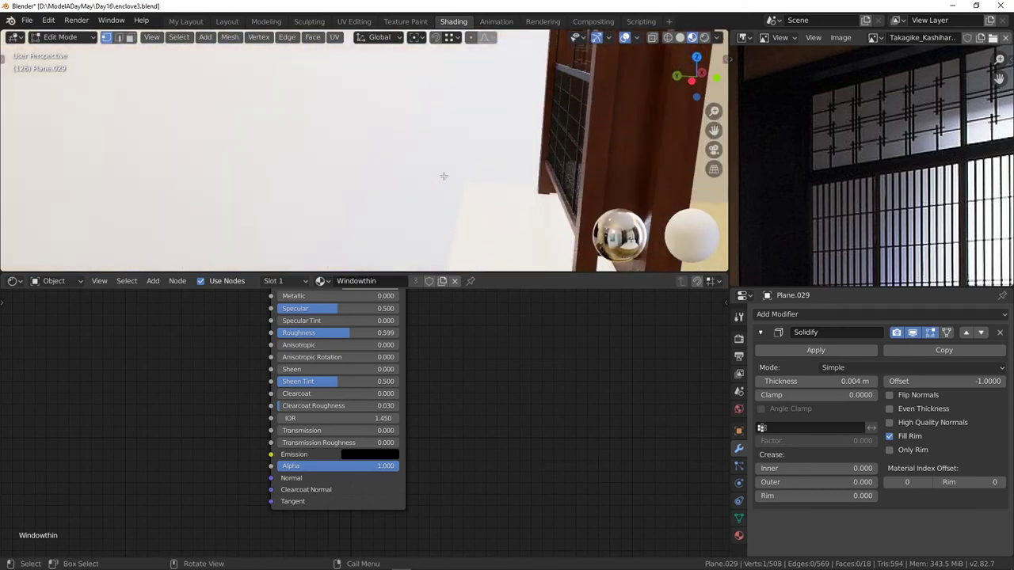
{"action": "scroll", "coordinate": [443, 175], "scroll_direction": "down", "scroll_amount": 3}
{"action": "key", "text": "KP_Divide"}
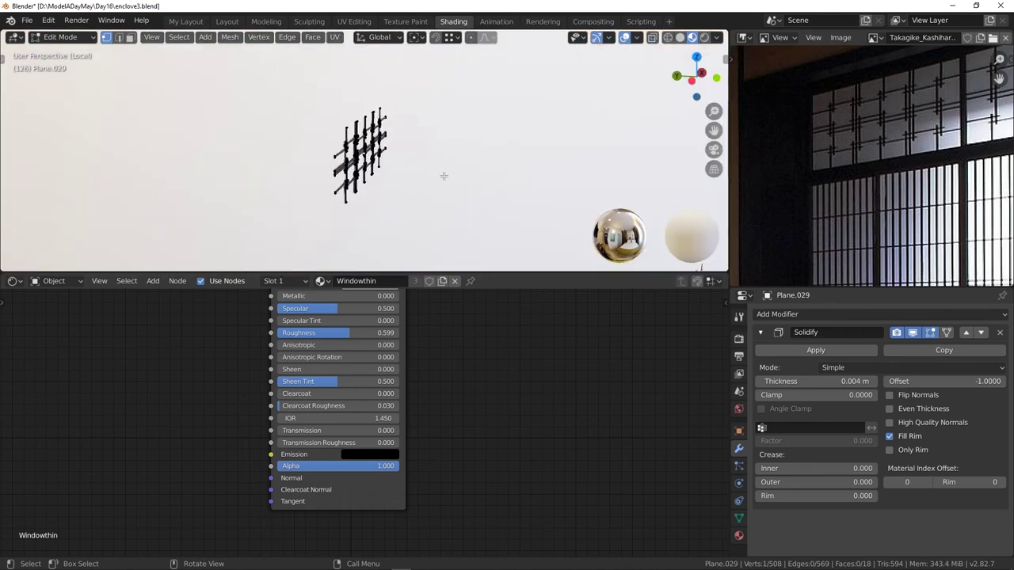
{"action": "scroll", "coordinate": [373, 167], "scroll_direction": "up", "scroll_amount": 4}
{"action": "key", "text": "KP_Decimal"}
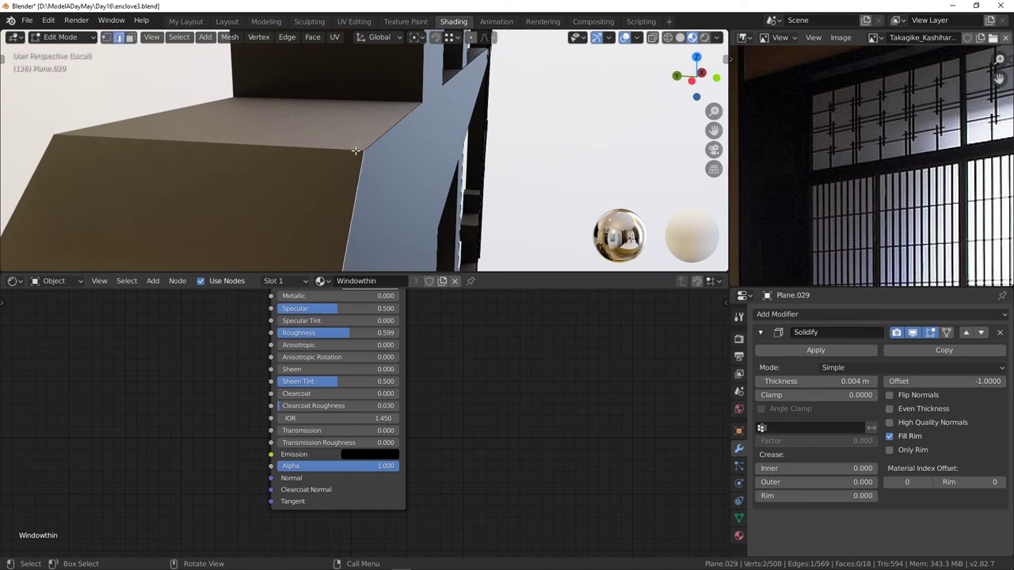
- Move the slanted bar end's upper corner vertex -0.00353 m along X, snapping it in line with the lower corner
{"action": "scroll", "coordinate": [354, 151], "scroll_direction": "up", "scroll_amount": 1}
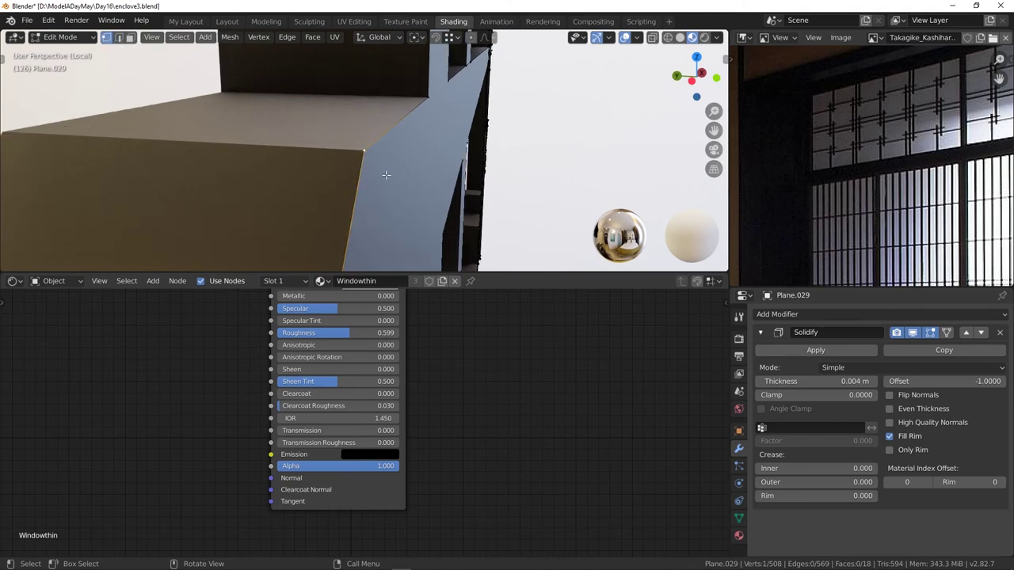
{"action": "middle_click_drag", "start_coordinate": [386, 174], "coordinate": [415, 172]}
{"action": "key", "text": "g"}
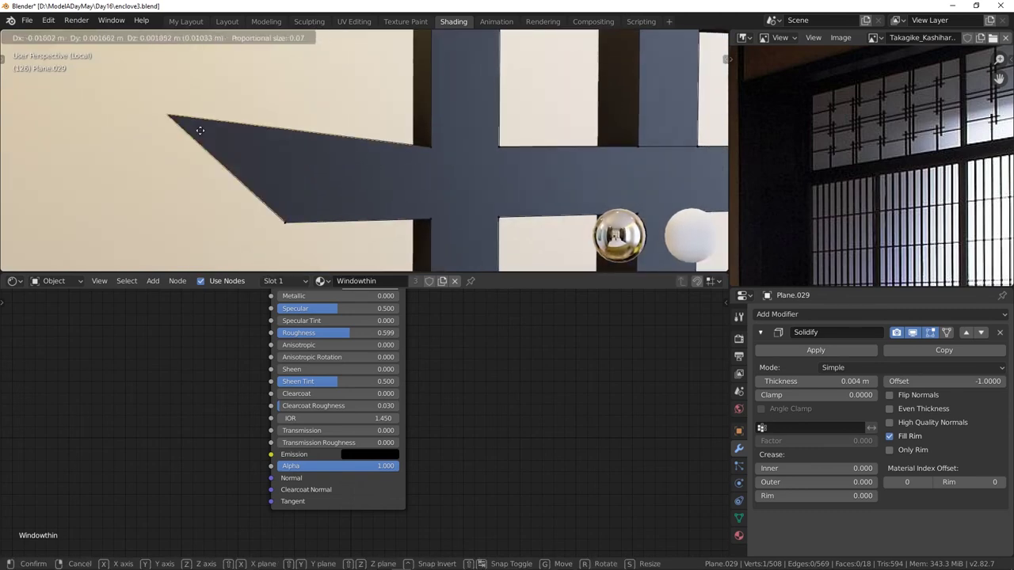
{"action": "key", "text": "x"}
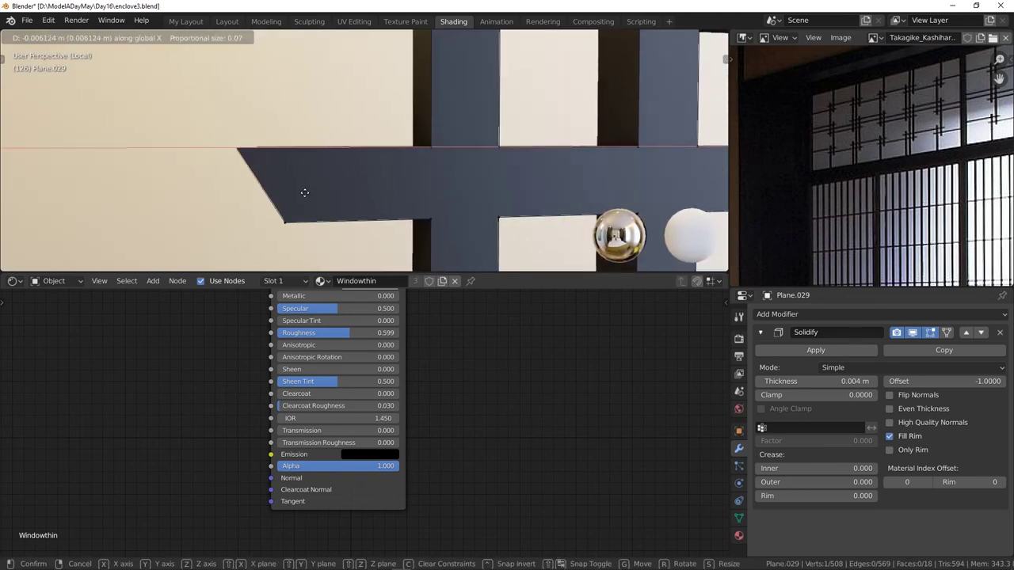
{"action": "left_click", "coordinate": [284, 222], "text": "ctrl"}
{"action": "scroll", "coordinate": [385, 207], "scroll_direction": "down", "scroll_amount": 4}
{"action": "scroll", "coordinate": [384, 208], "scroll_direction": "down", "scroll_amount": 5}
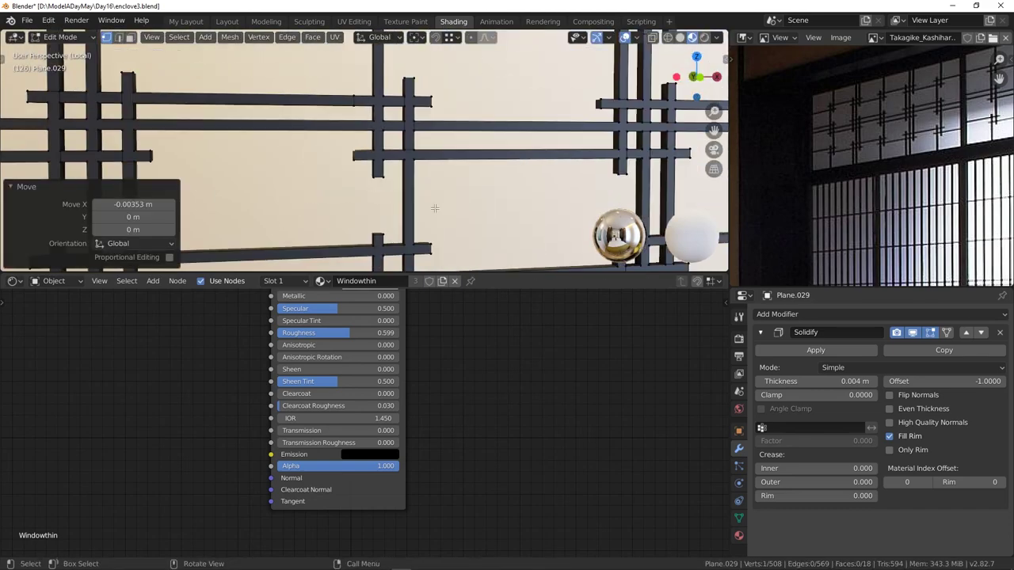
{"action": "middle_click_drag", "start_coordinate": [339, 185], "coordinate": [441, 141], "text": "shift"}
- Leave local view and view the squared bar end within the surrounding window
{"action": "key", "text": "KP_Divide"}
{"action": "scroll", "coordinate": [440, 141], "scroll_direction": "down", "scroll_amount": 2}
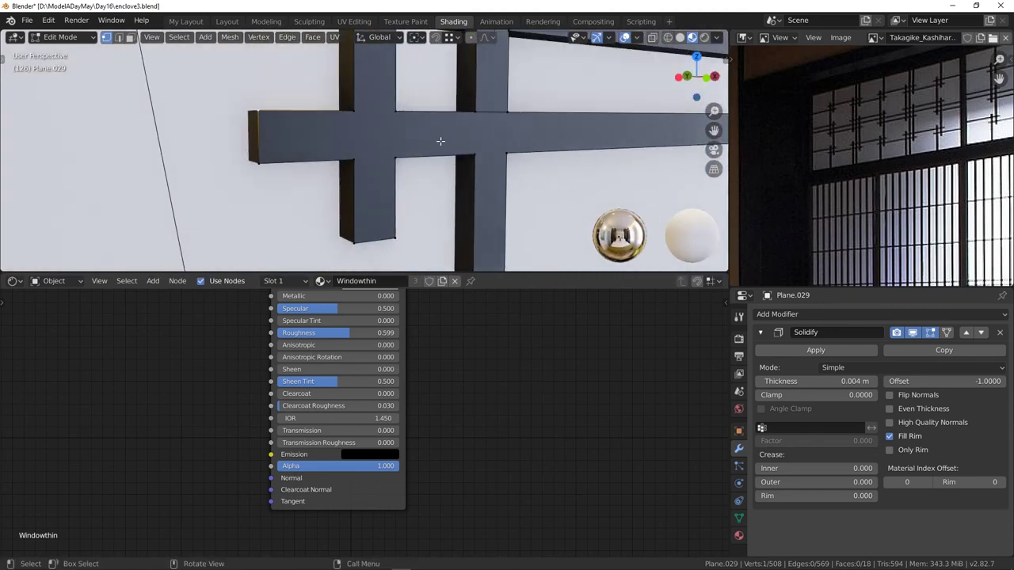
{"action": "middle_click_drag", "start_coordinate": [552, 170], "coordinate": [658, 206]}
{"action": "scroll", "coordinate": [553, 170], "scroll_direction": "down", "scroll_amount": 8}
- Add a Bevel modifier to the lattice and set its limit method to Angle
{"action": "left_click", "coordinate": [780, 315]}
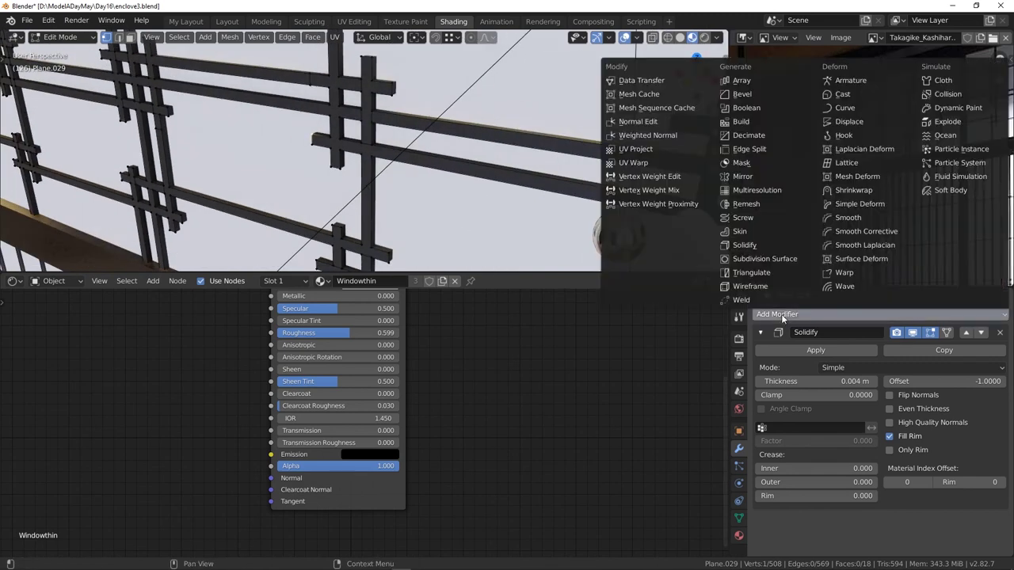
{"action": "left_click", "coordinate": [746, 100]}
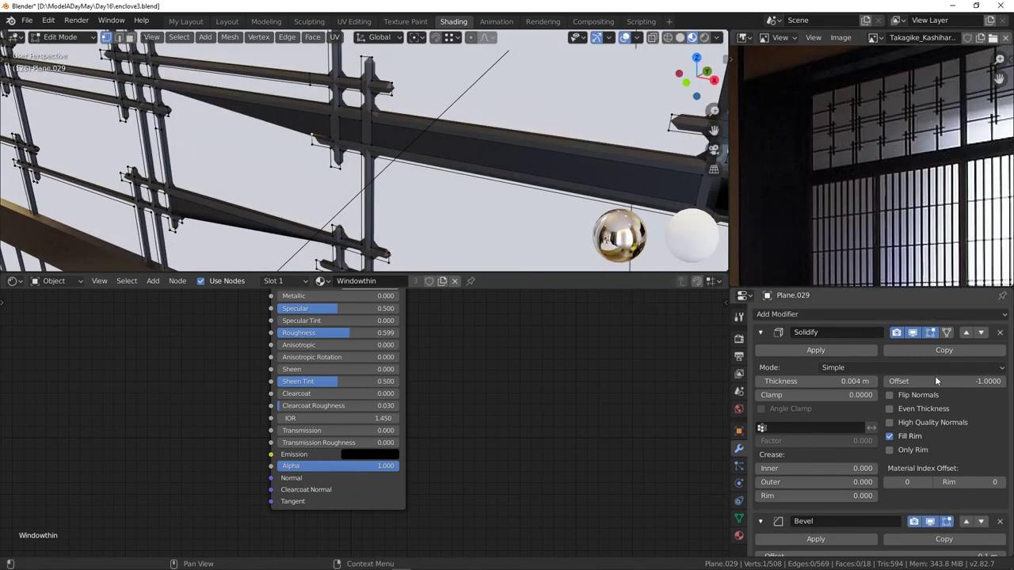
{"action": "scroll", "coordinate": [890, 439], "scroll_direction": "down", "scroll_amount": 6}
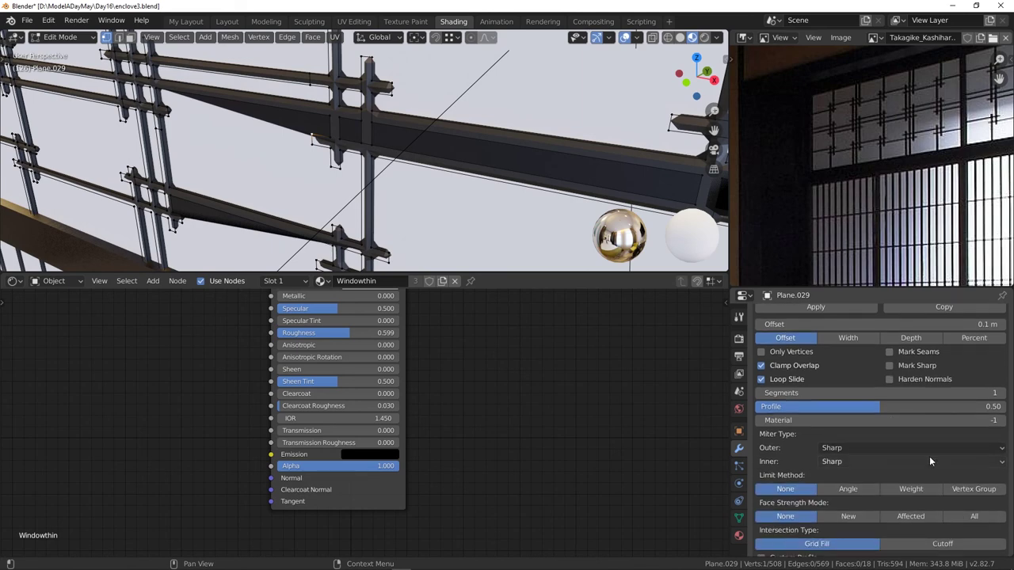
{"action": "left_click", "coordinate": [869, 491]}
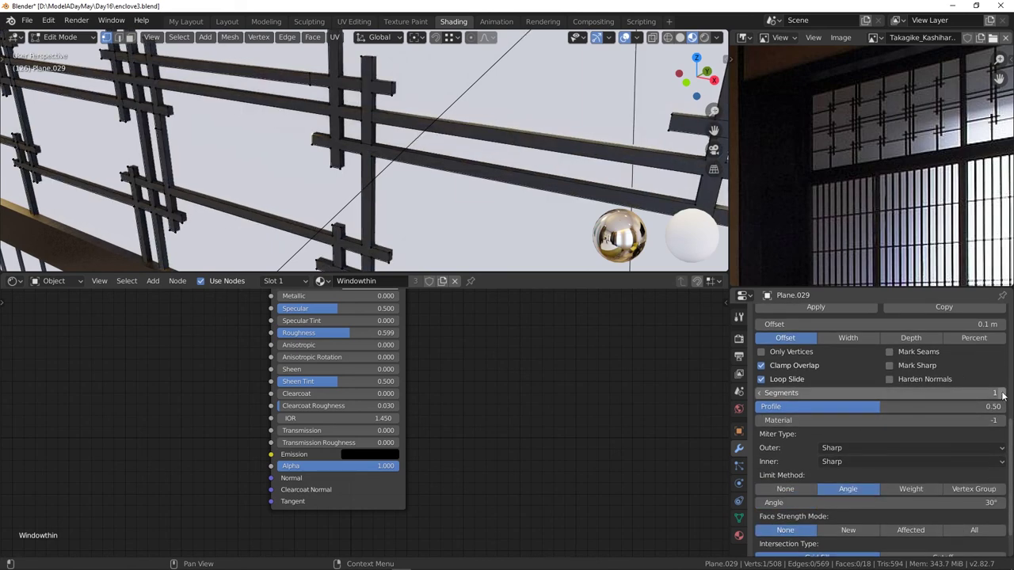
- Turn off Clamp Overlap for the lattice's Bevel modifier and set its offset to 0.0001 m
{"action": "scroll", "coordinate": [909, 425], "scroll_direction": "up", "scroll_amount": 2}
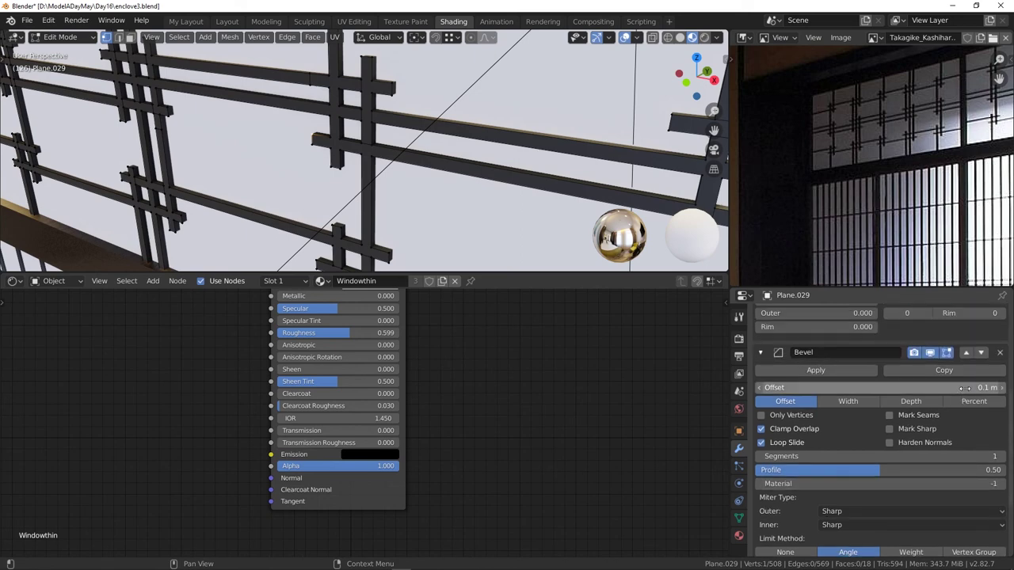
{"action": "left_click_drag", "start_coordinate": [880, 387], "coordinate": [796, 388]}
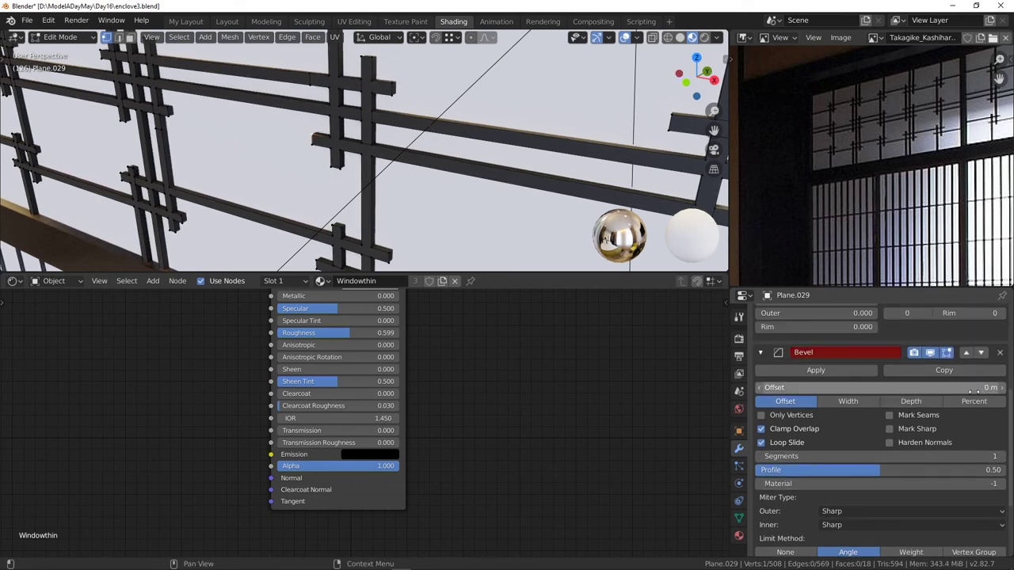
{"action": "mouse_move", "coordinate": [895, 387]}
{"action": "left_mouse_down"}
{"action": "mouse_move", "coordinate": [942, 387]}
{"action": "mouse_move", "coordinate": [897, 387]}
{"action": "left_mouse_up"}
{"action": "left_click", "coordinate": [807, 426]}
{"action": "left_click", "coordinate": [987, 389]}
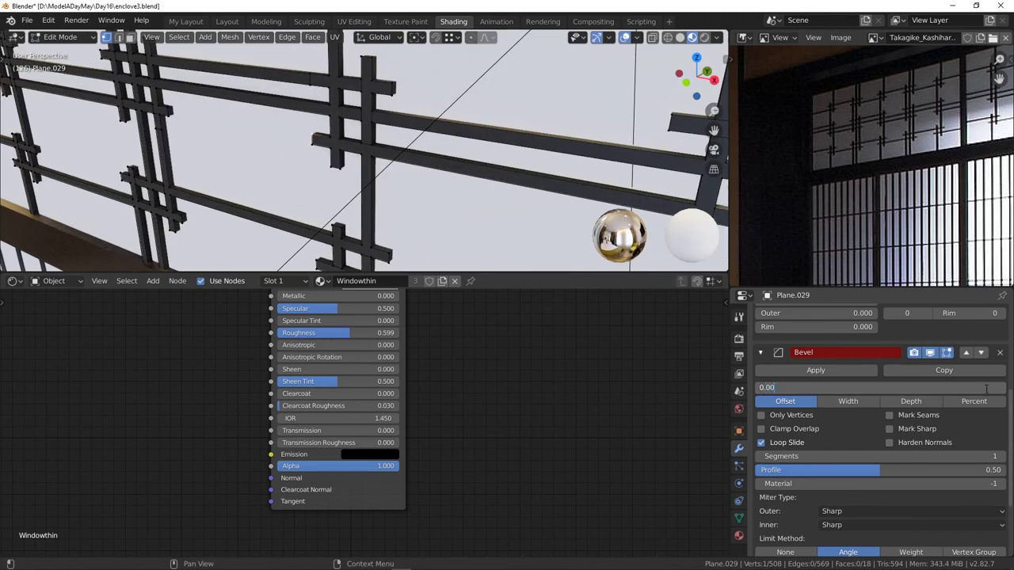
{"action": "type", "text": "0.0001"}
{"action": "key", "text": "Return"}
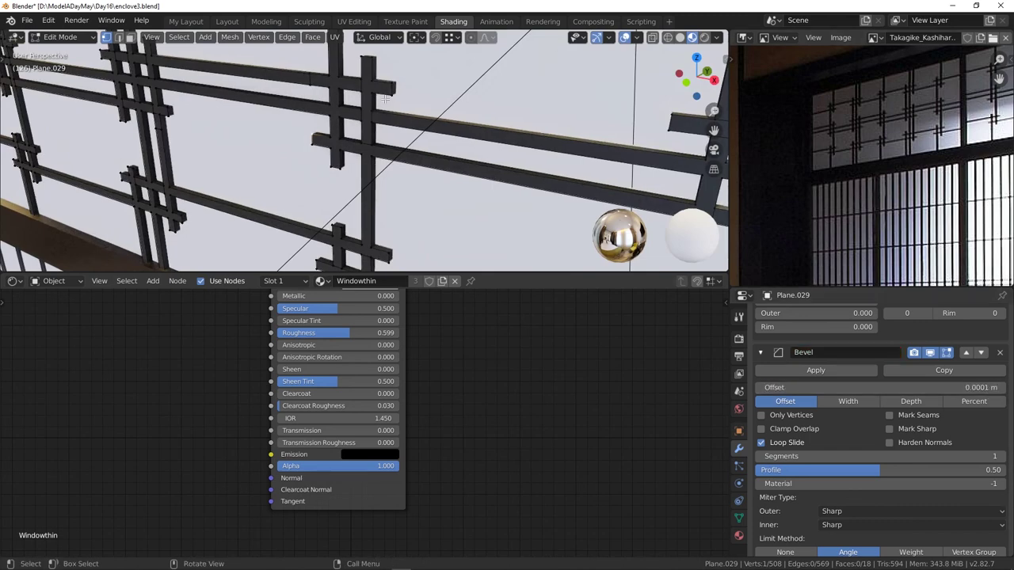
- Leave mesh editing and return the lattice to Object Mode, with its bevelled bar ends in close view
{"action": "scroll", "coordinate": [378, 104], "scroll_direction": "up", "scroll_amount": 3}
{"action": "scroll", "coordinate": [379, 104], "scroll_direction": "up", "scroll_amount": 5}
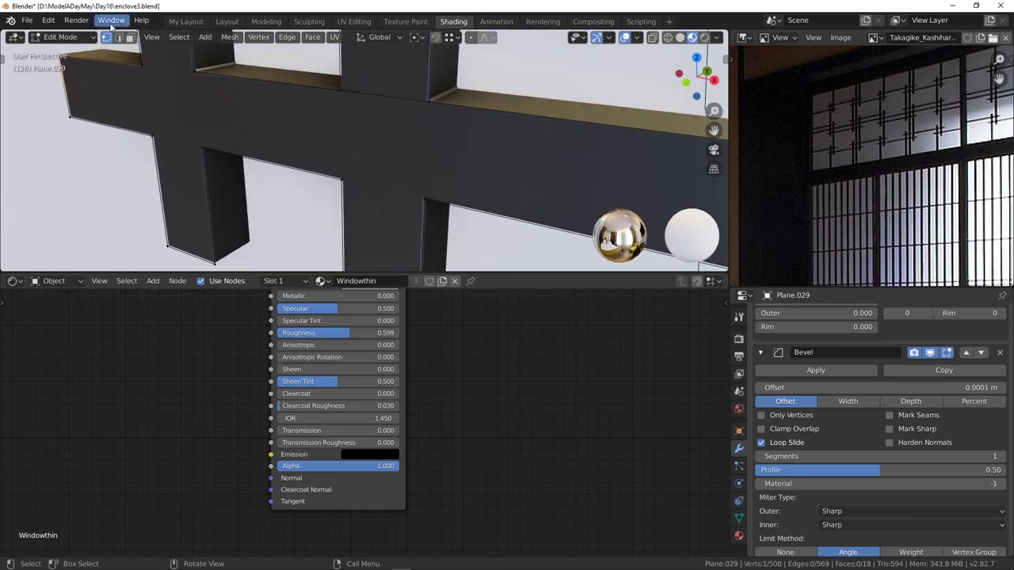
{"action": "left_click", "coordinate": [26, 20]}
{"action": "left_click", "coordinate": [54, 40]}
{"action": "left_click", "coordinate": [57, 51]}
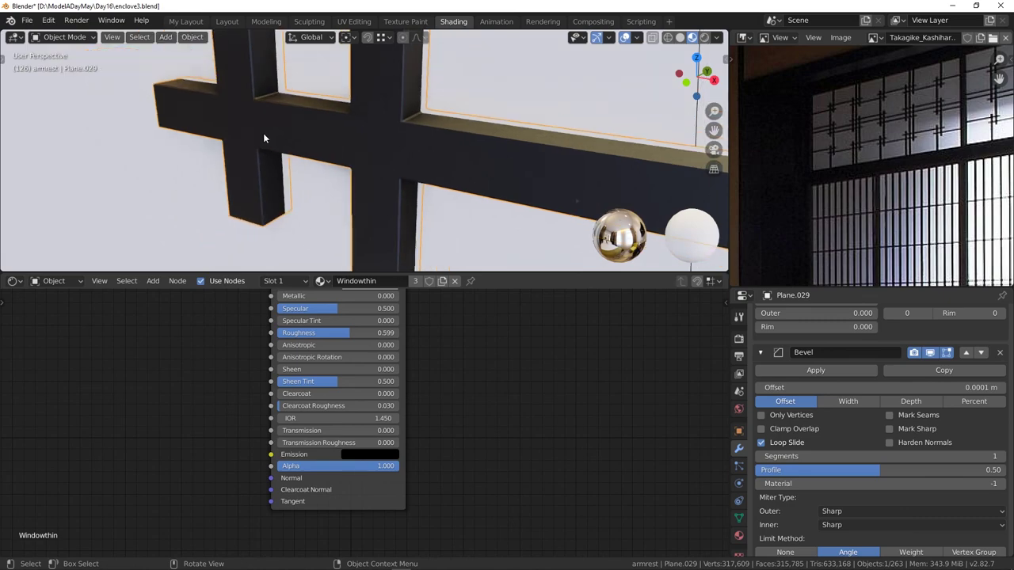
- Inspect the bevelled upper lattice and the lower shoji grid, both up close and within the whole window
{"action": "scroll", "coordinate": [394, 168], "scroll_direction": "down", "scroll_amount": 8}
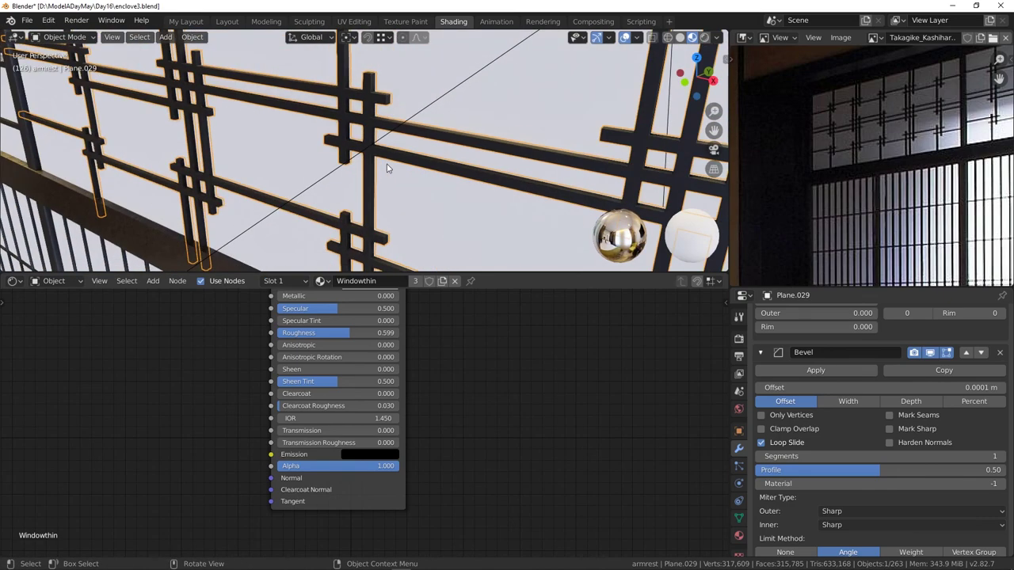
{"action": "scroll", "coordinate": [380, 135], "scroll_direction": "down", "scroll_amount": 10}
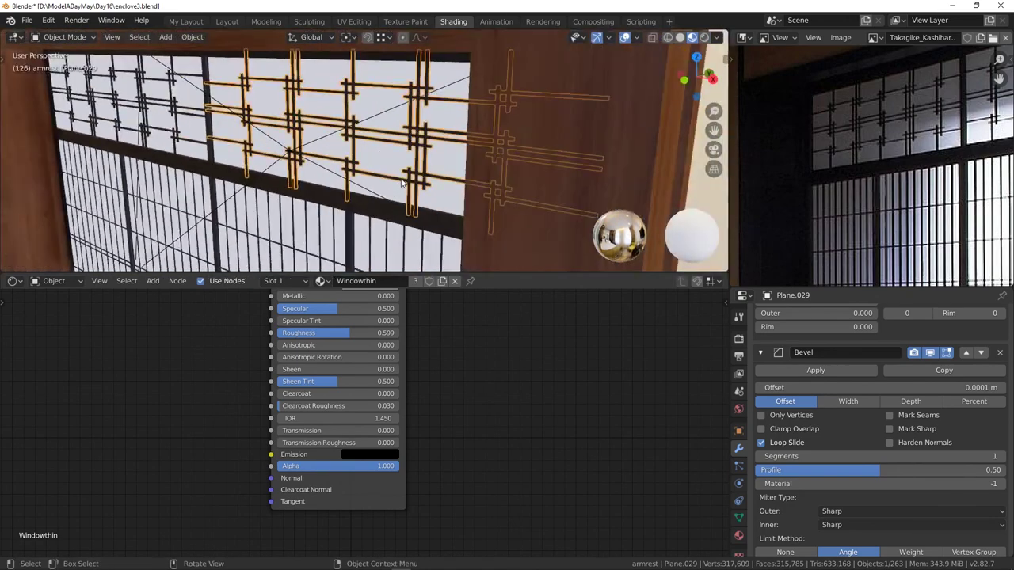
{"action": "middle_click_drag", "start_coordinate": [480, 187], "coordinate": [531, 149], "text": "shift"}
{"action": "scroll", "coordinate": [358, 166], "scroll_direction": "up", "scroll_amount": 7}
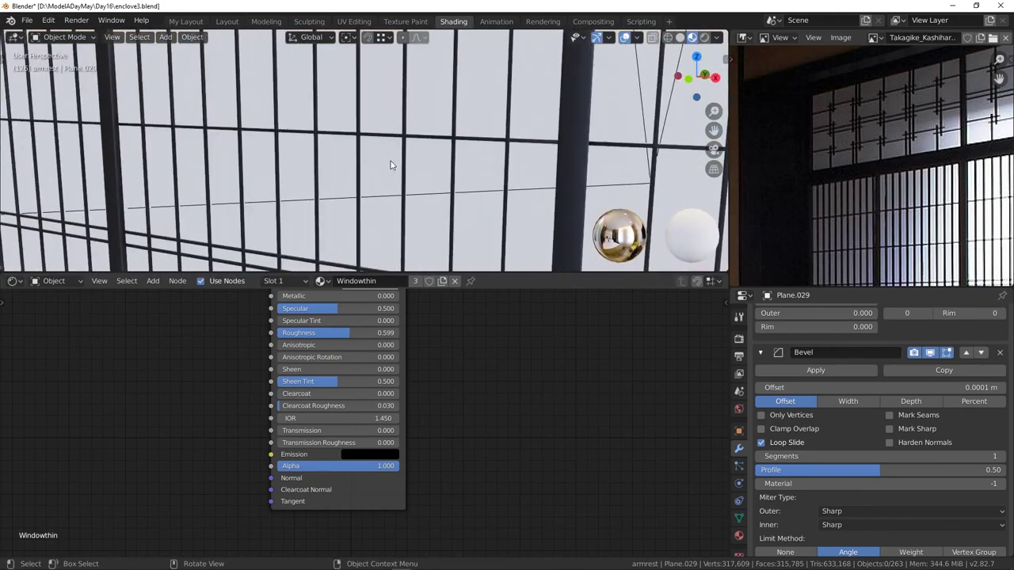
{"action": "scroll", "coordinate": [390, 163], "scroll_direction": "down", "scroll_amount": 7}
{"action": "scroll", "coordinate": [364, 164], "scroll_direction": "down", "scroll_amount": 4}
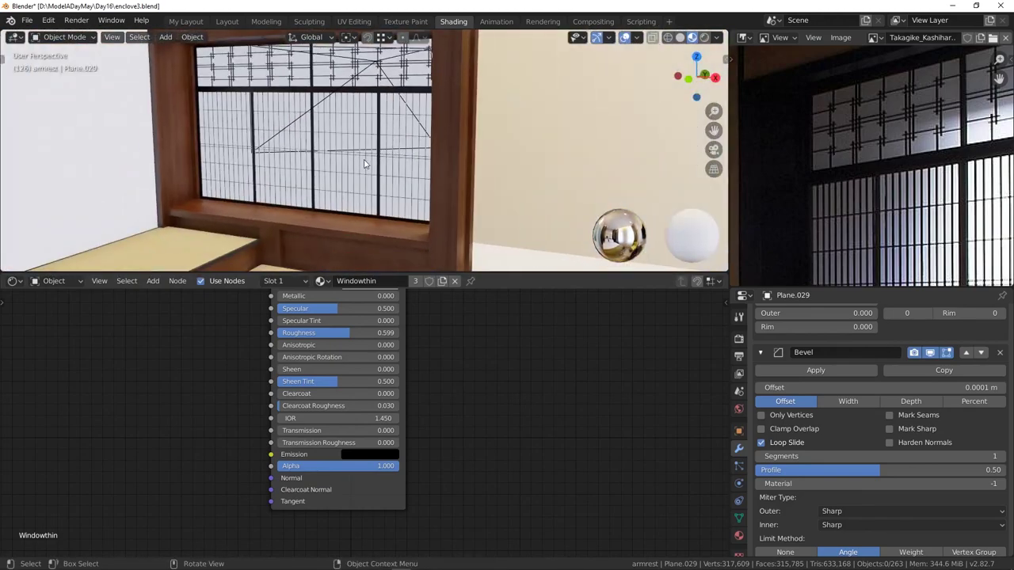
{"action": "scroll", "coordinate": [360, 163], "scroll_direction": "up", "scroll_amount": 2}
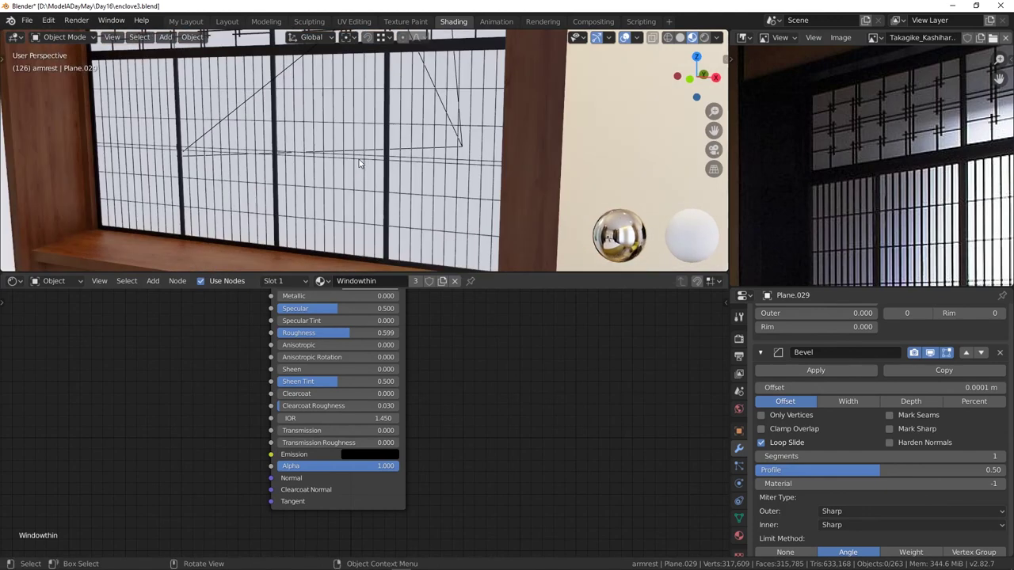